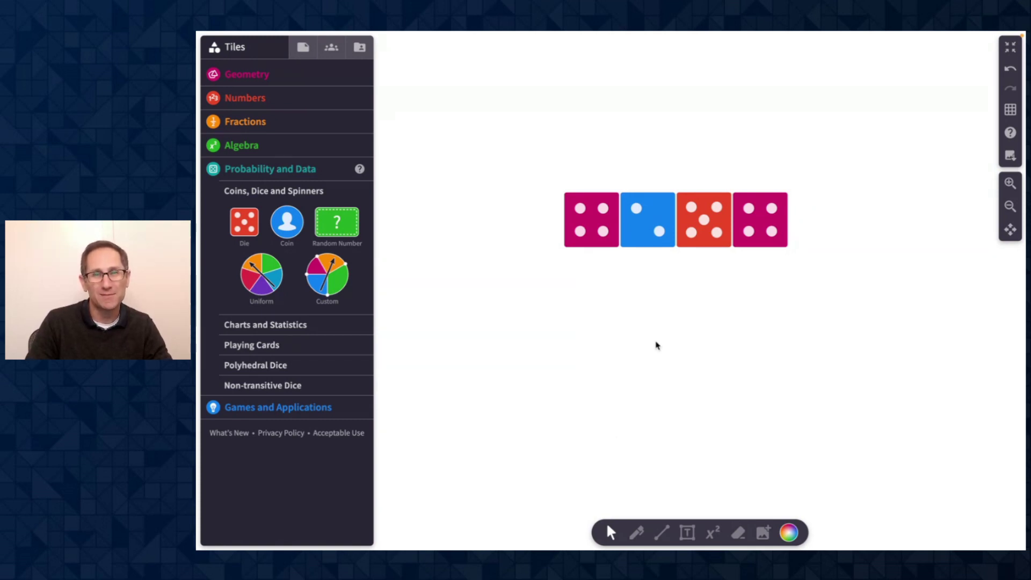
# Select the four dice and roll them so they show 3, 6, 3 and 6.
pyautogui.moveTo(524, 190); pyautogui.dragTo(784, 256)
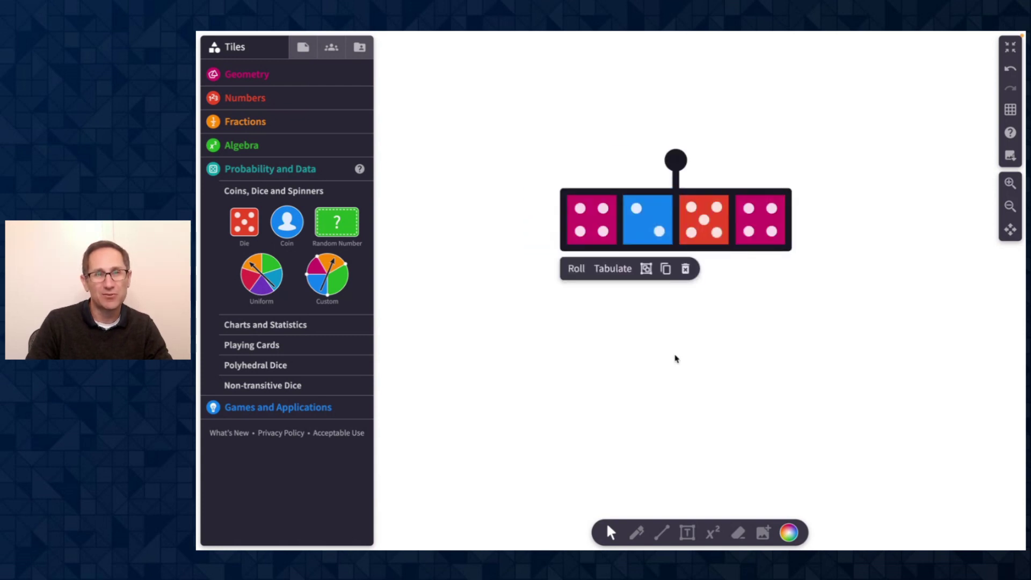
pyautogui.click(575, 268)
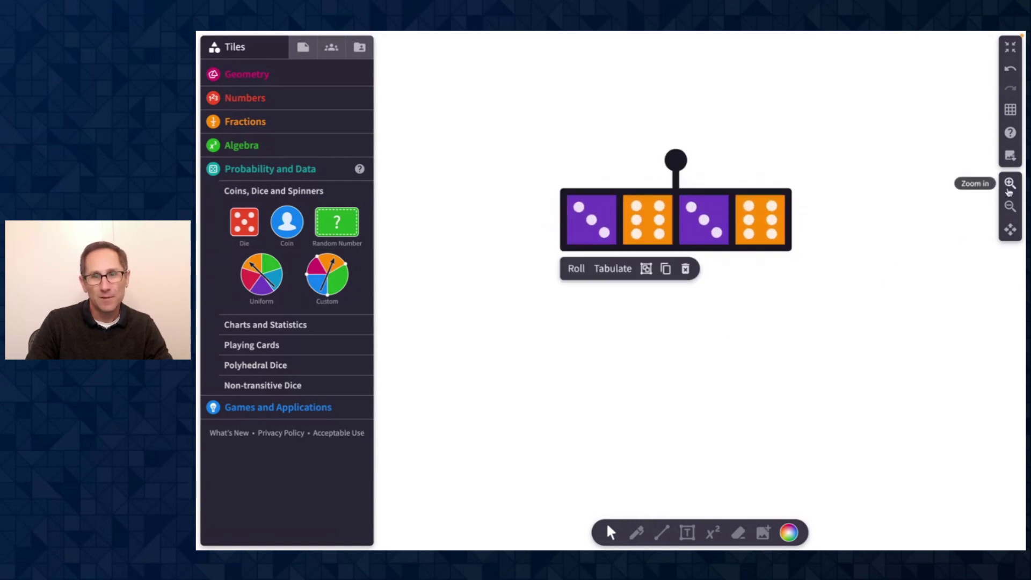
pyautogui.click(1009, 189)
pyautogui.click(1008, 189)
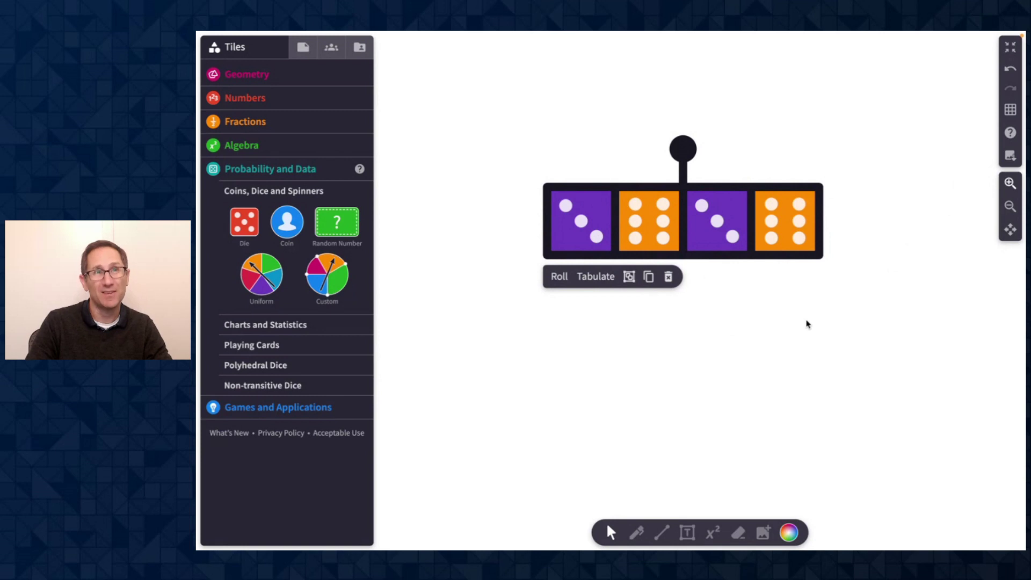
pyautogui.click(573, 335)
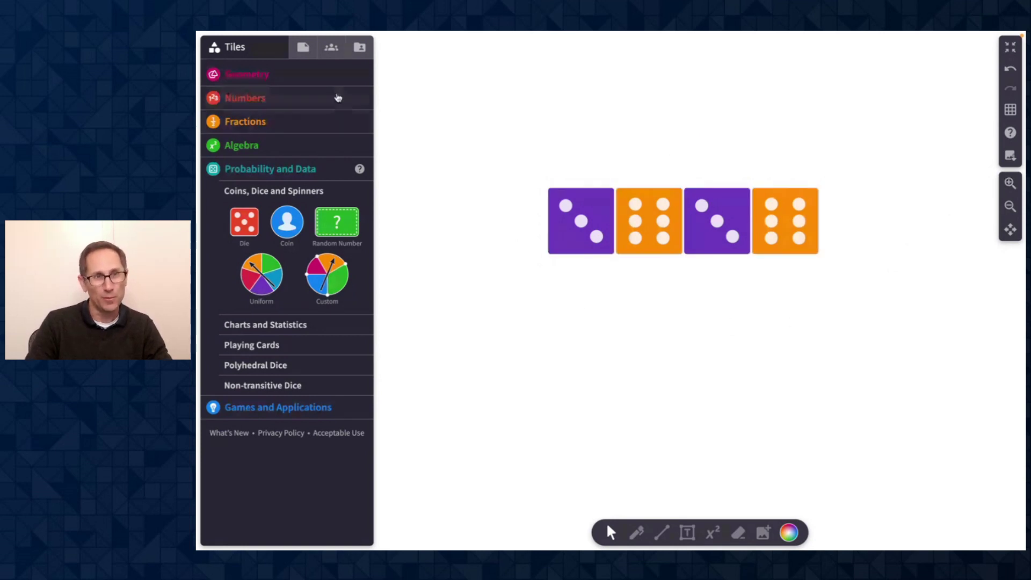
# Switch on the Authoring mode toggle in the File panel's Settings.
pyautogui.click(303, 54)
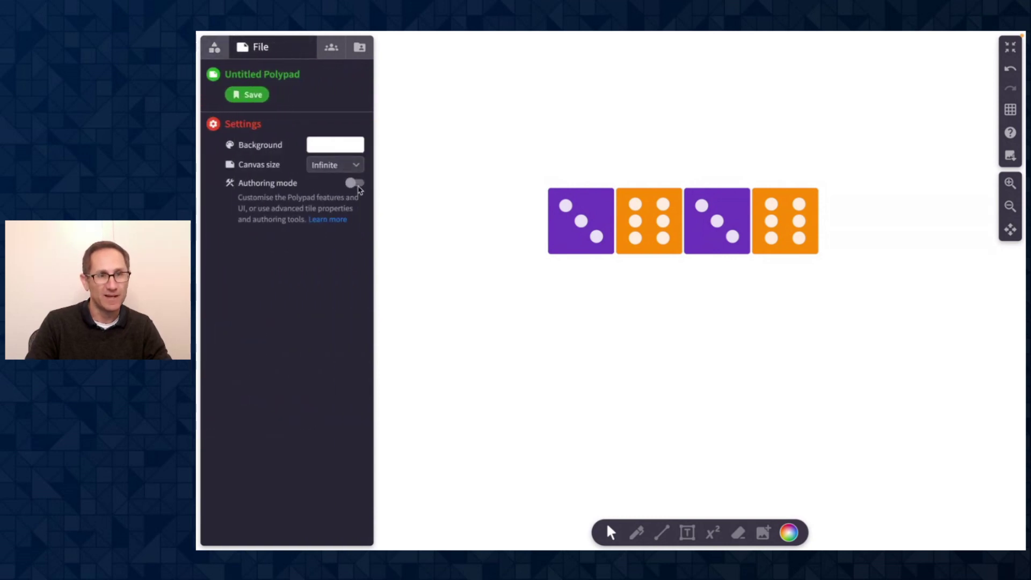
pyautogui.click(355, 183)
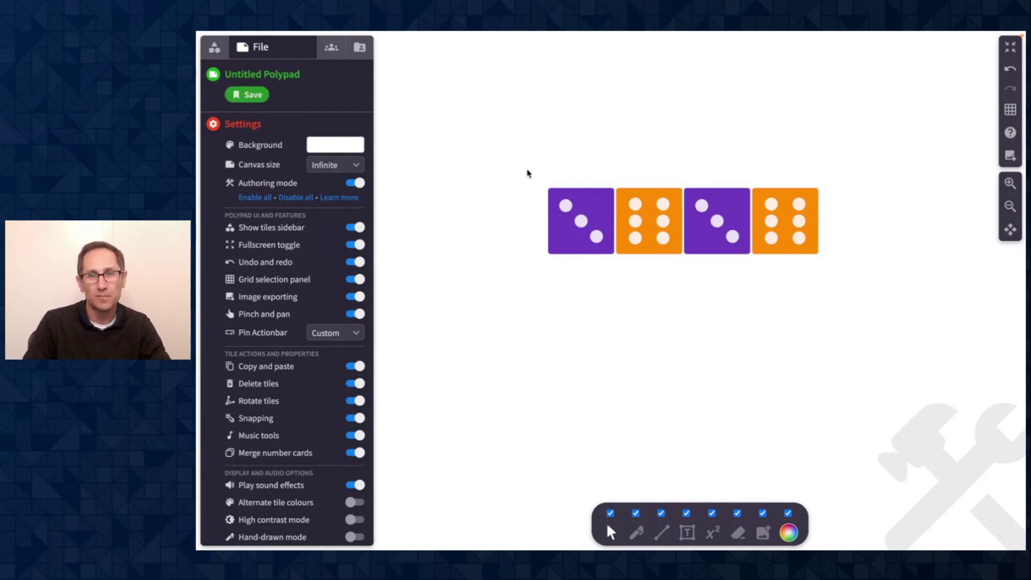
# Select the four dice and create an Action Button for them from the Authoring tools.
pyautogui.moveTo(528, 173); pyautogui.dragTo(799, 257)
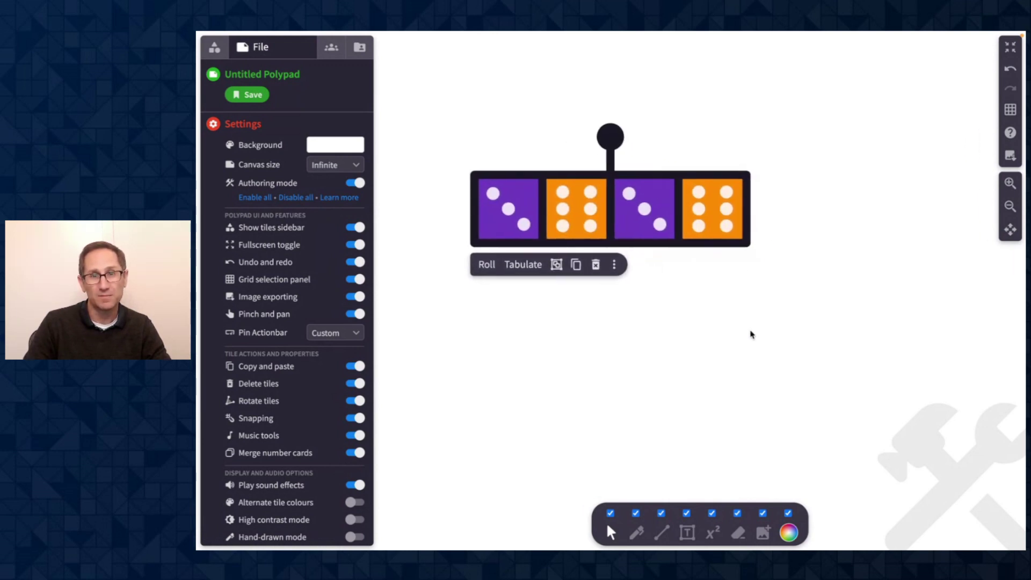
pyautogui.click(614, 265)
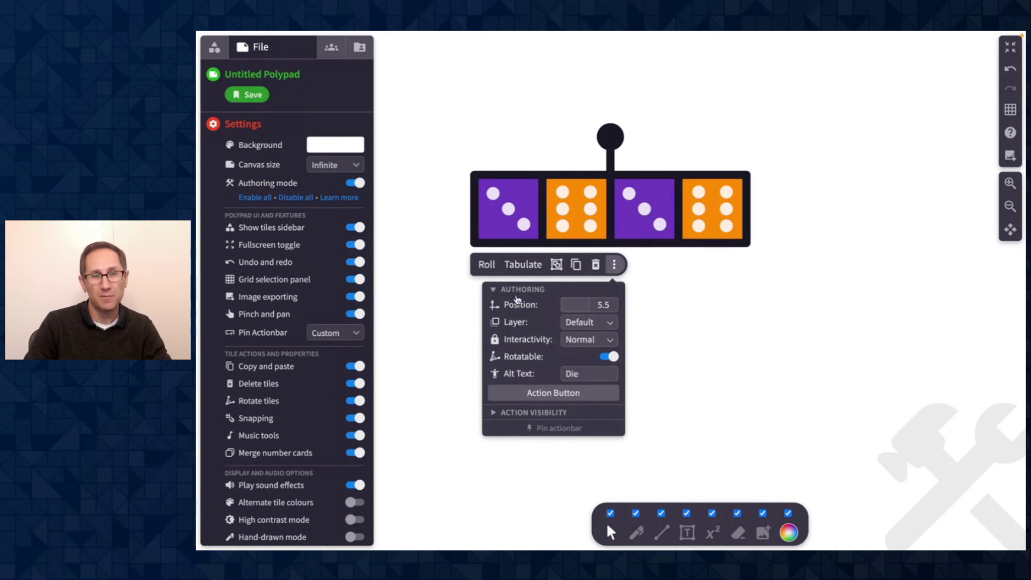
pyautogui.click(496, 290)
pyautogui.click(542, 292)
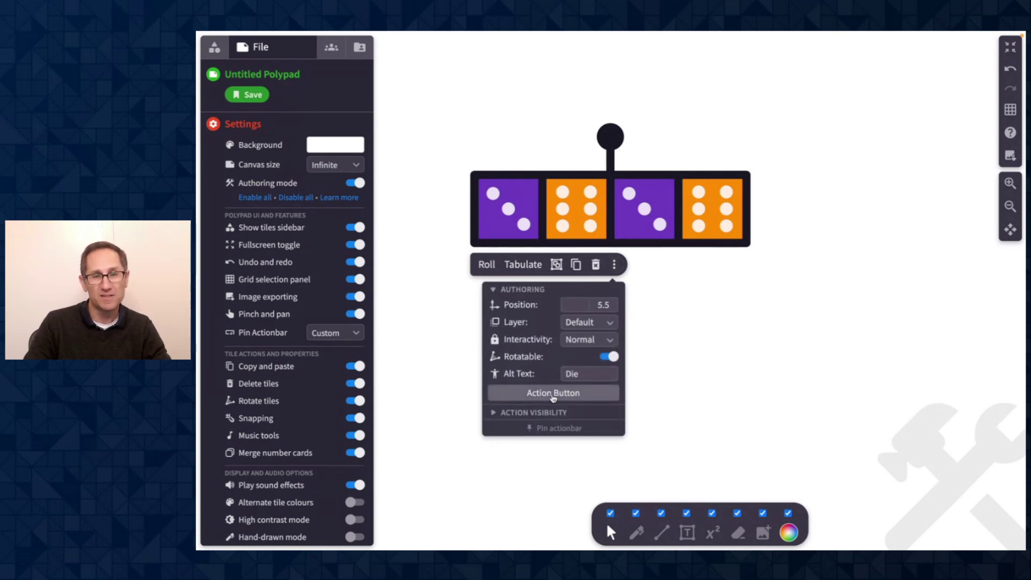
pyautogui.click(534, 393)
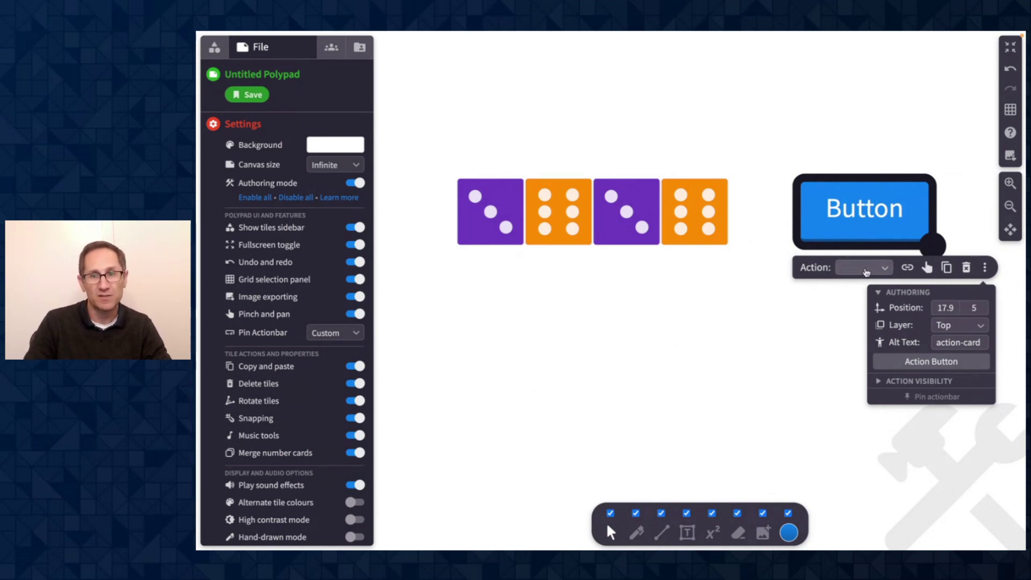
# Set the button's action to Randomise and colour it green.
pyautogui.click(872, 273)
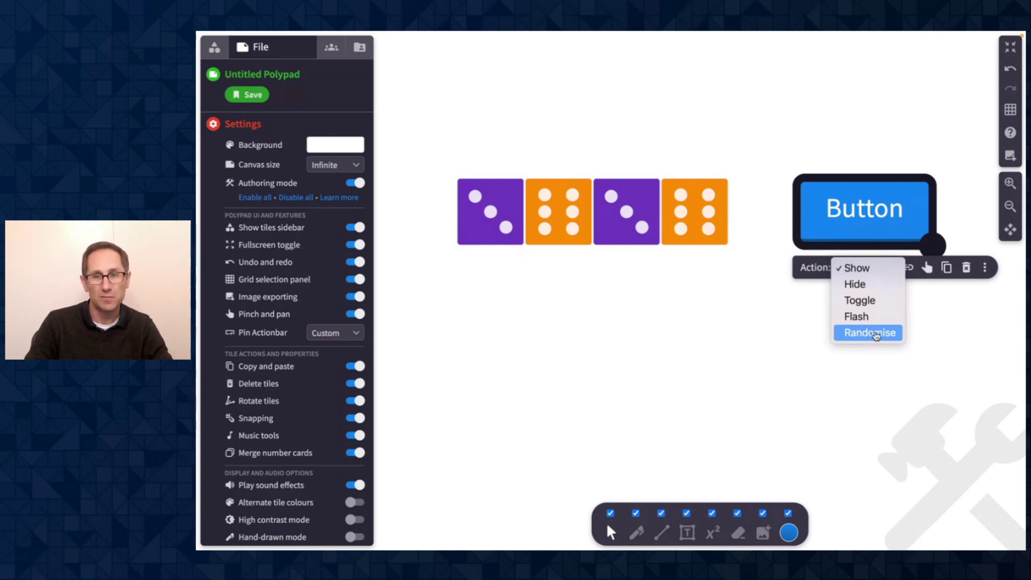
pyautogui.click(872, 335)
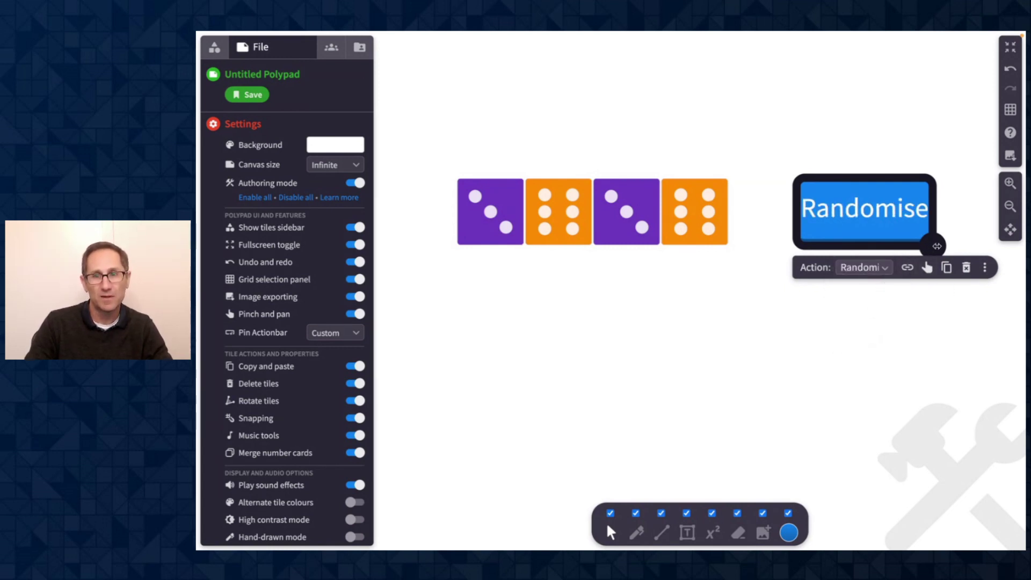
pyautogui.click(788, 532)
pyautogui.click(838, 480)
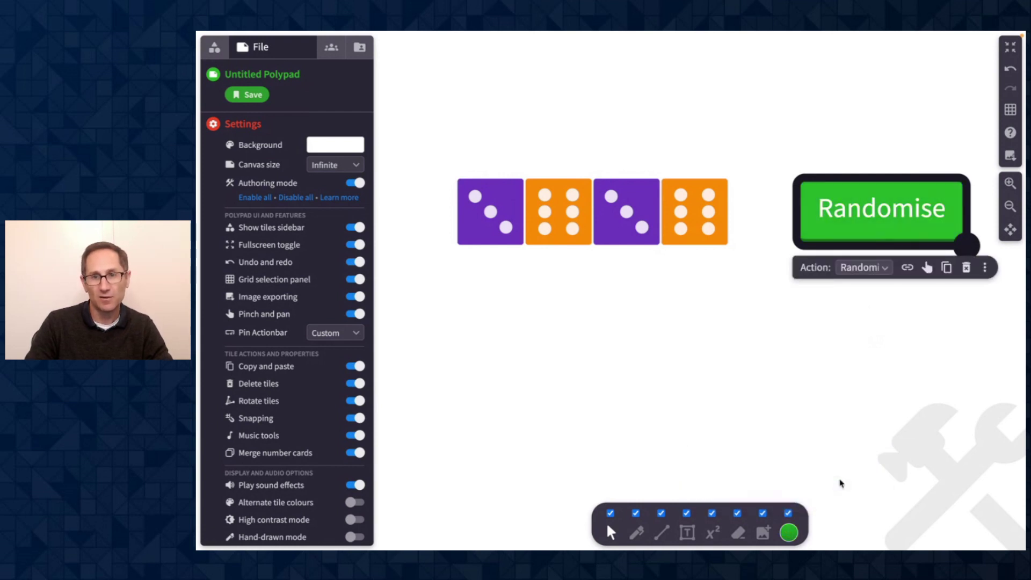
# Relabel the button 'Roll' and make it narrower.
pyautogui.doubleClick(881, 217)
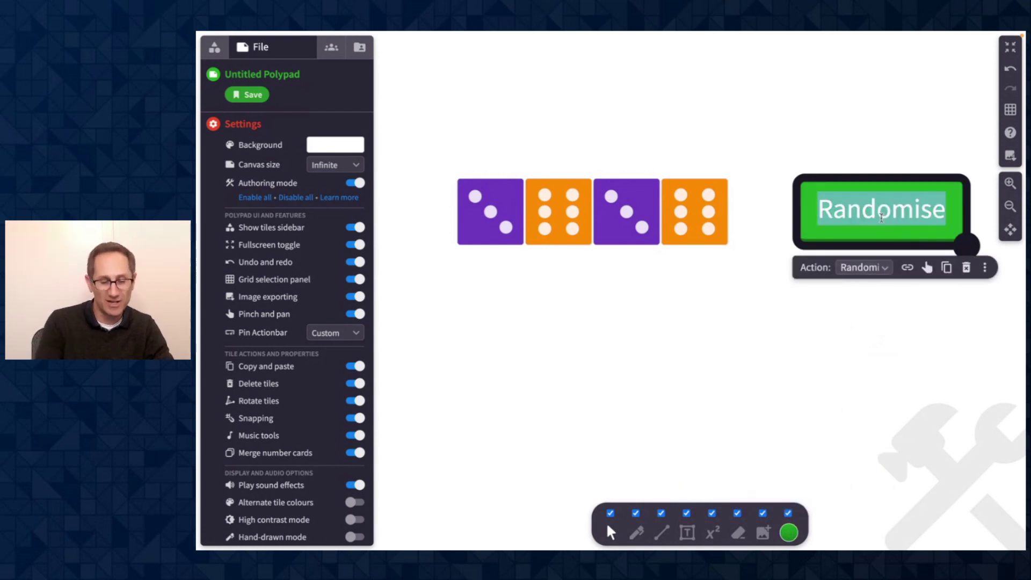
pyautogui.write('Roll')
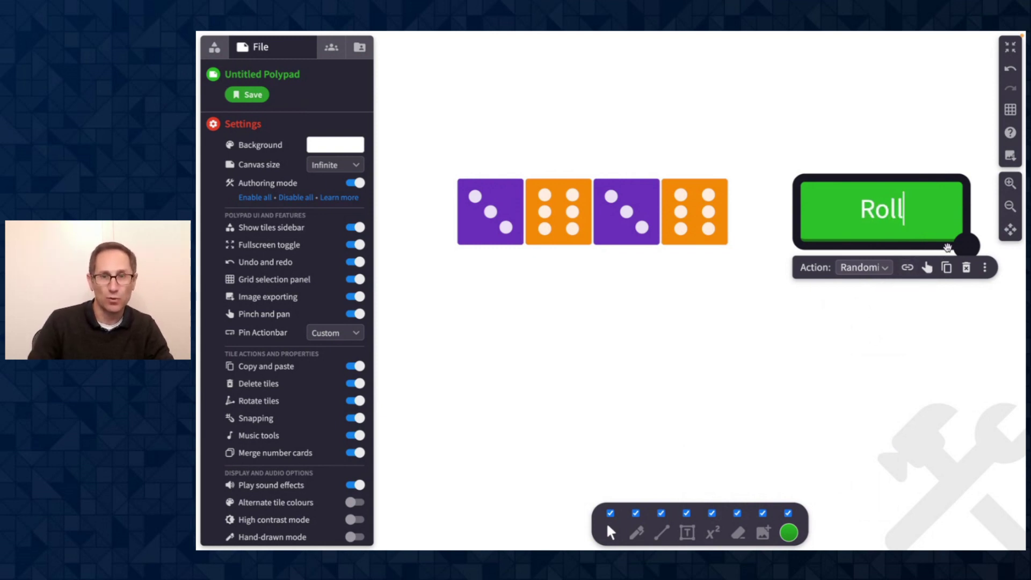
pyautogui.moveTo(977, 240); pyautogui.dragTo(876, 239)
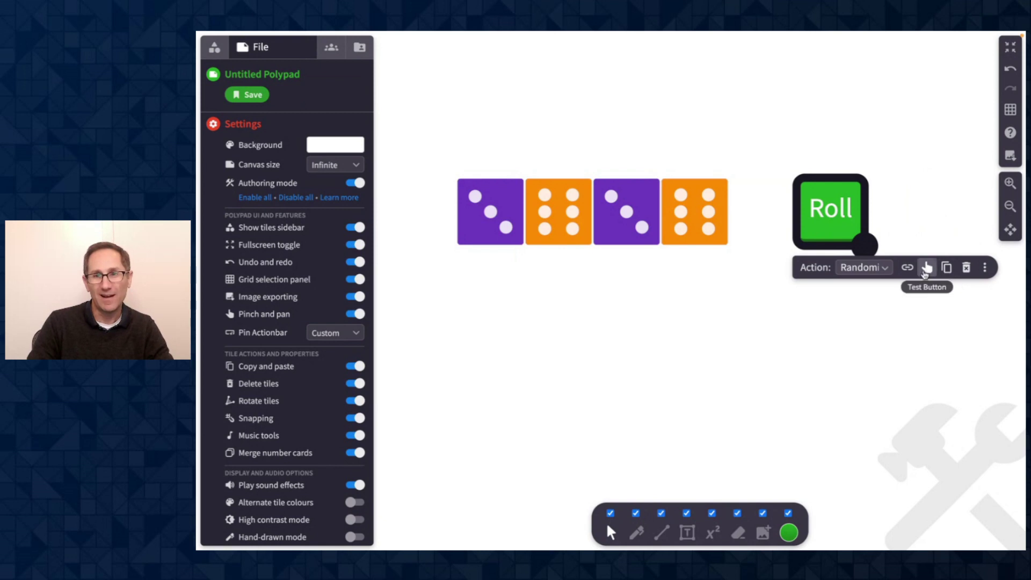
# View the Roll button's targets, then test it so the dice show 4, 2, 4 and 1.
pyautogui.click(908, 267)
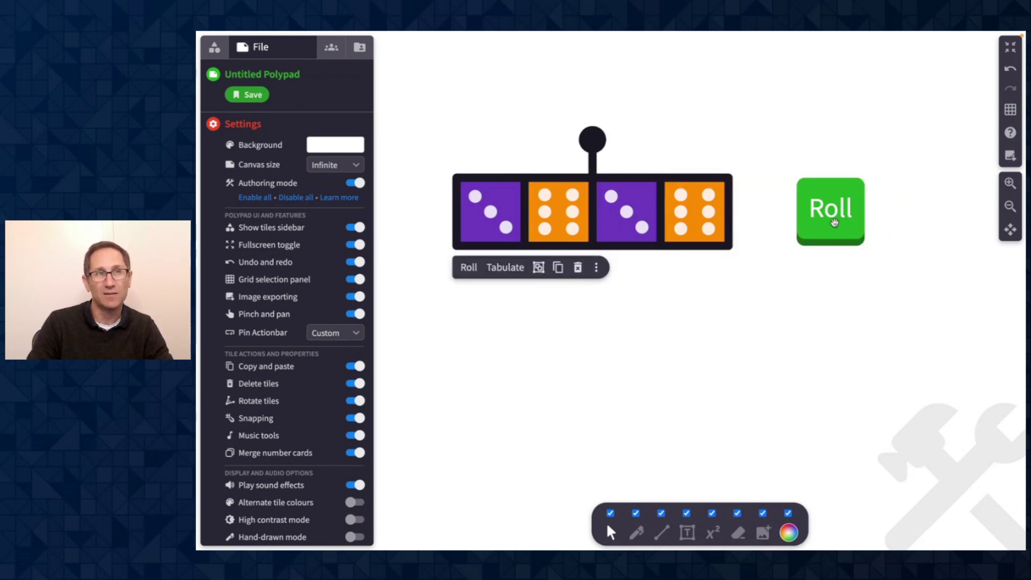
pyautogui.click(833, 223)
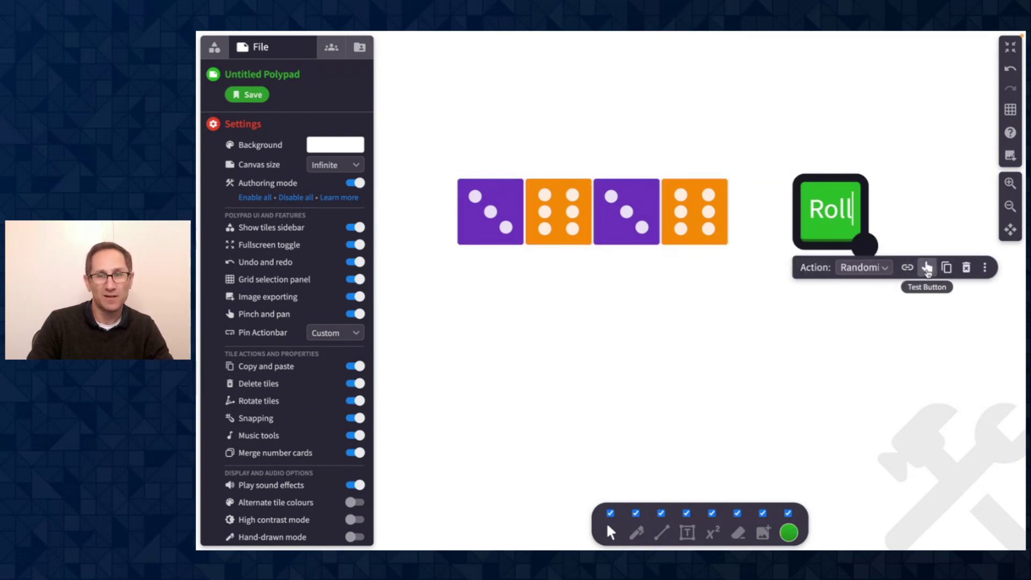
pyautogui.click(926, 268)
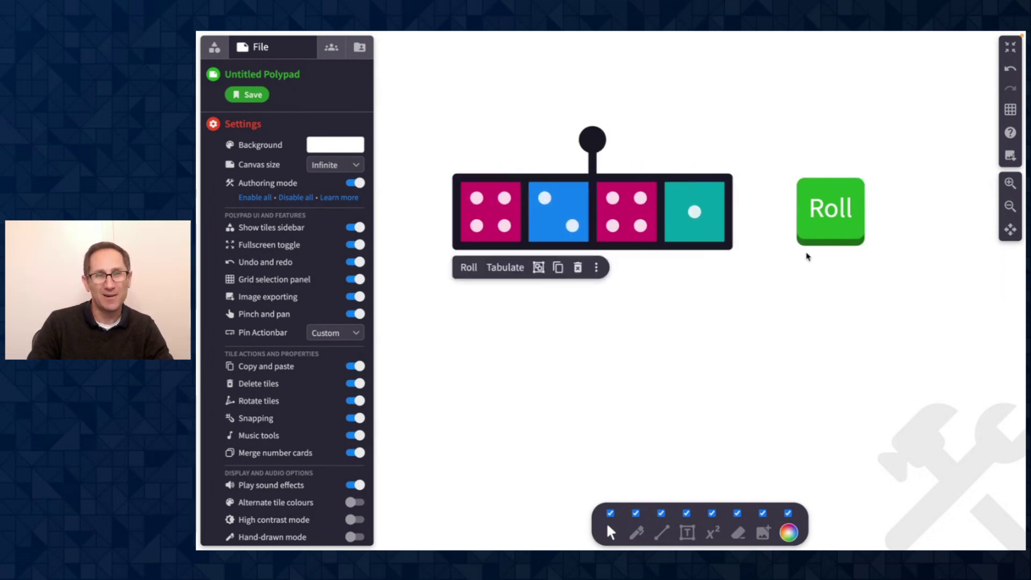
pyautogui.click(823, 237)
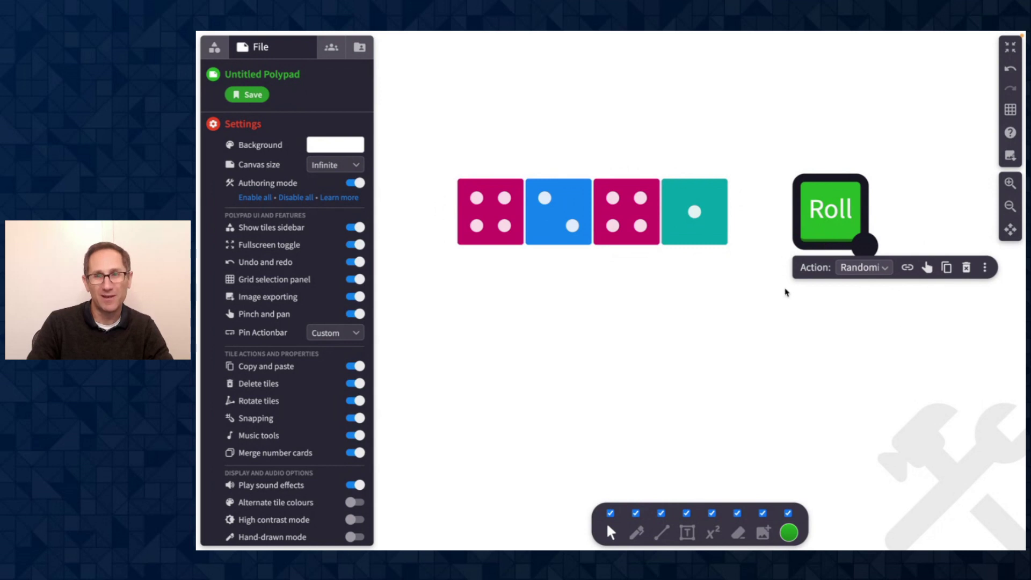
# Switch authoring mode off and roll with the Roll button, landing on 4, 1, 5 and 5.
pyautogui.click(354, 183)
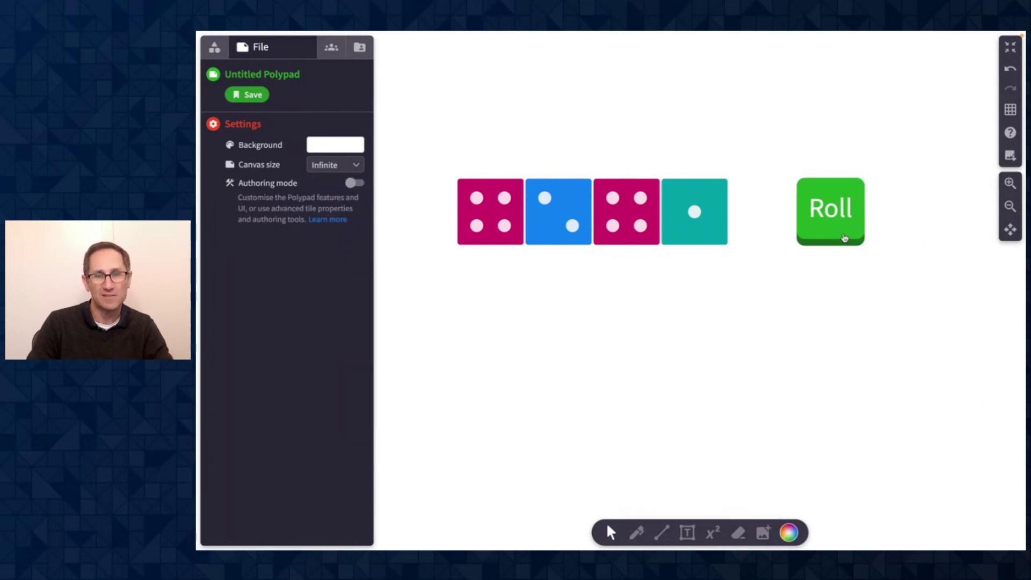
pyautogui.moveTo(843, 237); pyautogui.dragTo(842, 280)
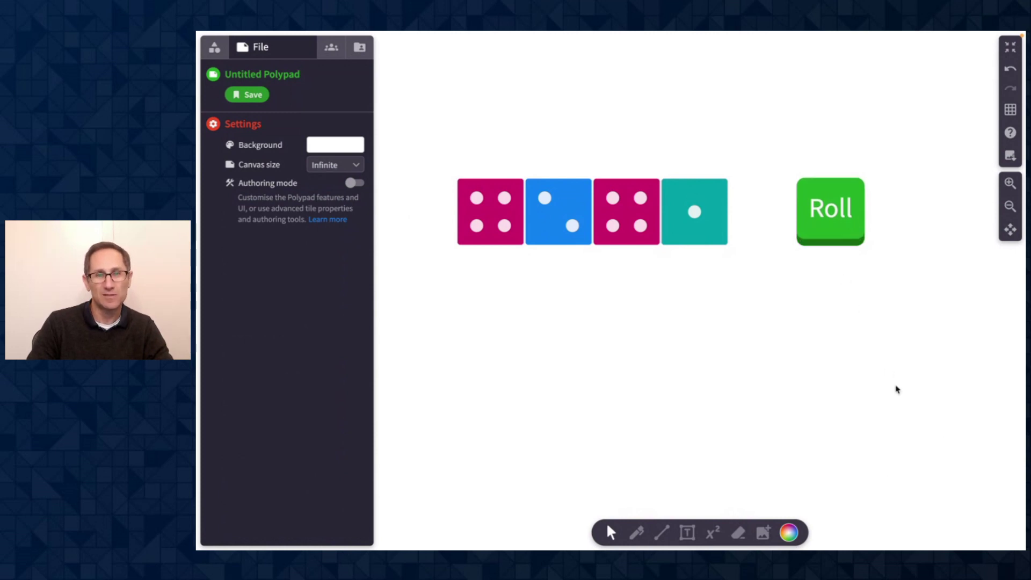
pyautogui.click(831, 212)
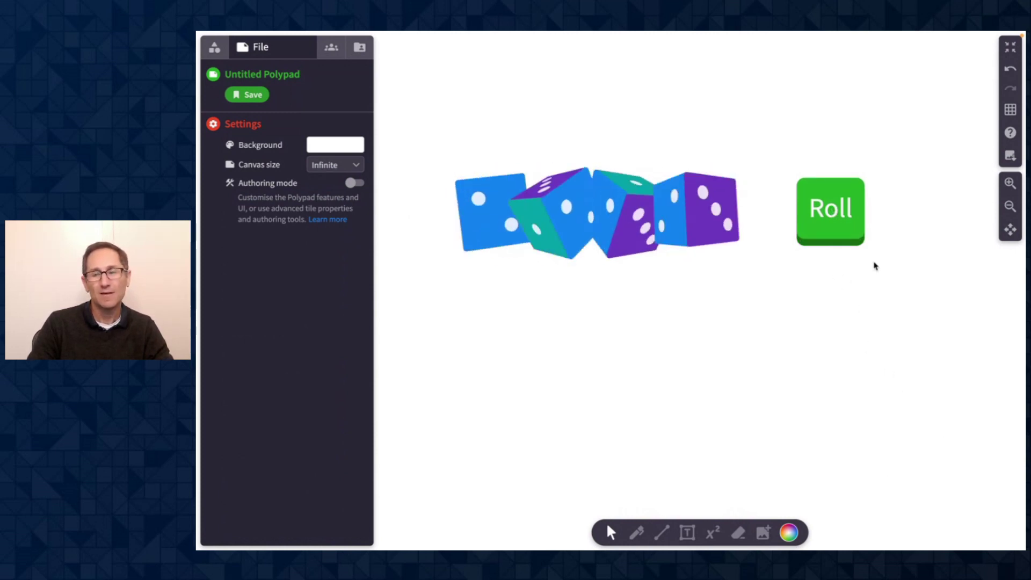
pyautogui.click(841, 241)
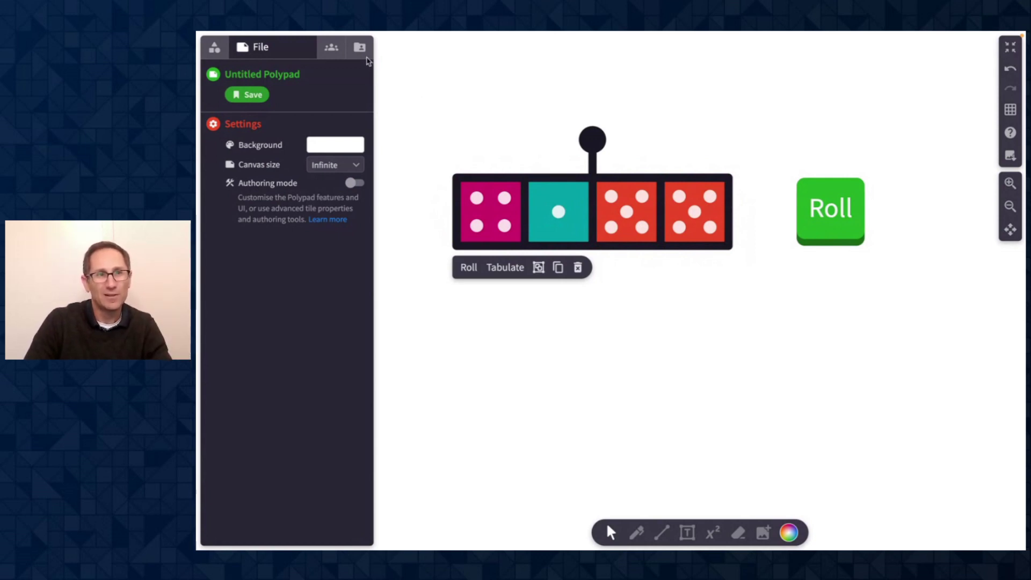
# Open 'What Do You See - Dice' under 00 Button Ideas in the Library, discarding changes.
pyautogui.click(360, 48)
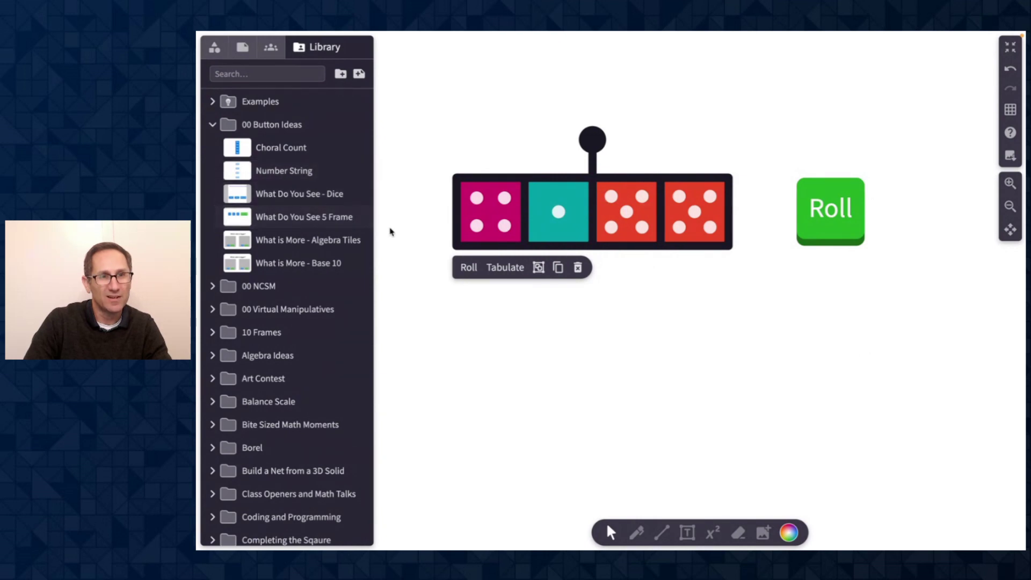
pyautogui.click(317, 196)
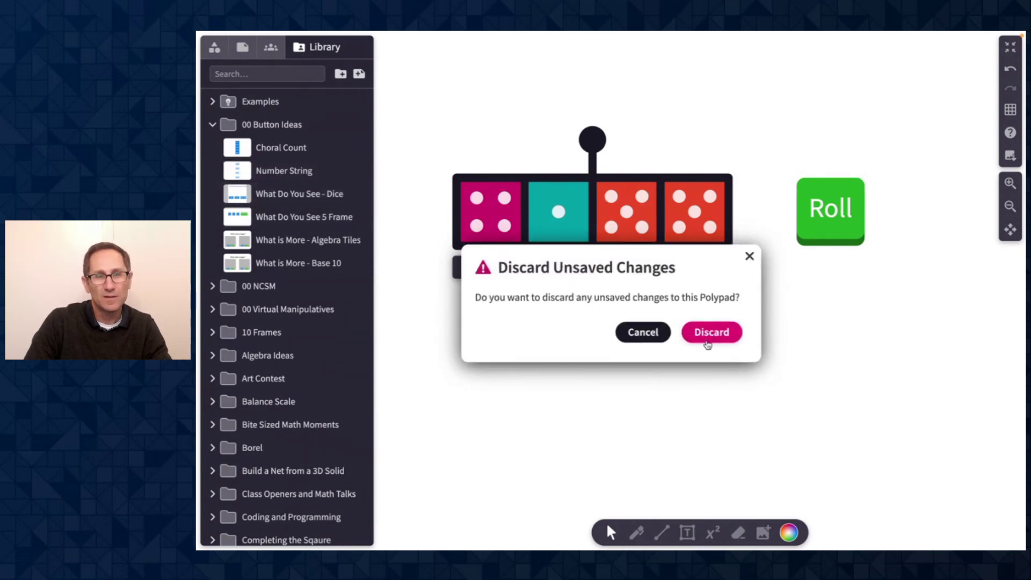
pyautogui.click(708, 334)
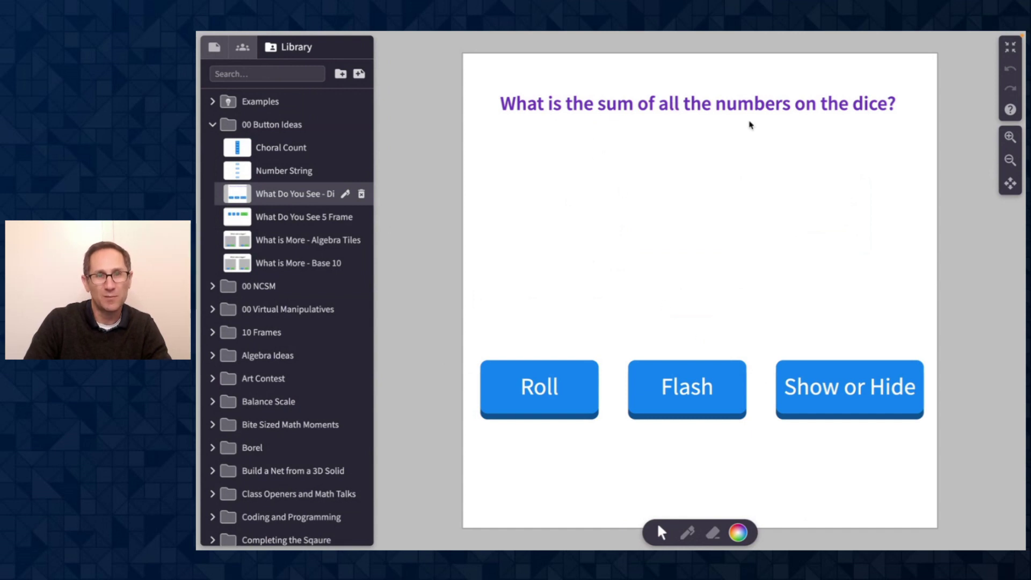
# Show and hide the dice, then roll a new set and flash it twice.
pyautogui.click(848, 383)
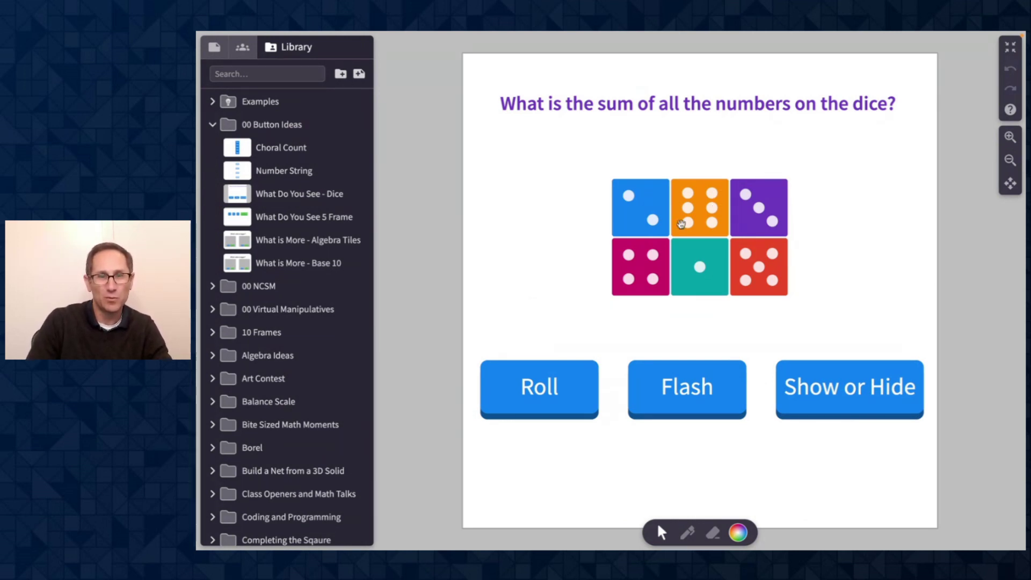
pyautogui.click(824, 397)
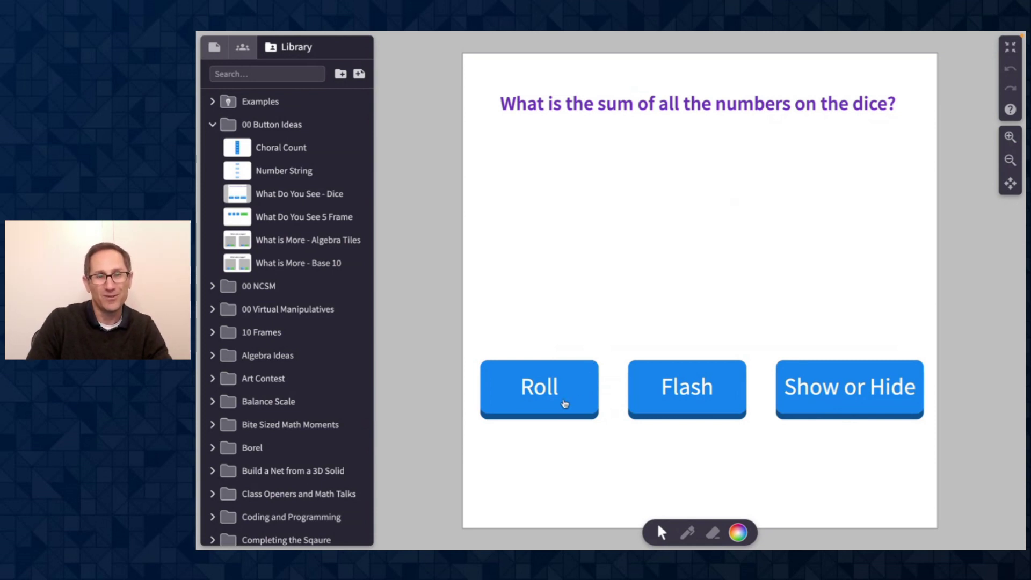
pyautogui.click(564, 404)
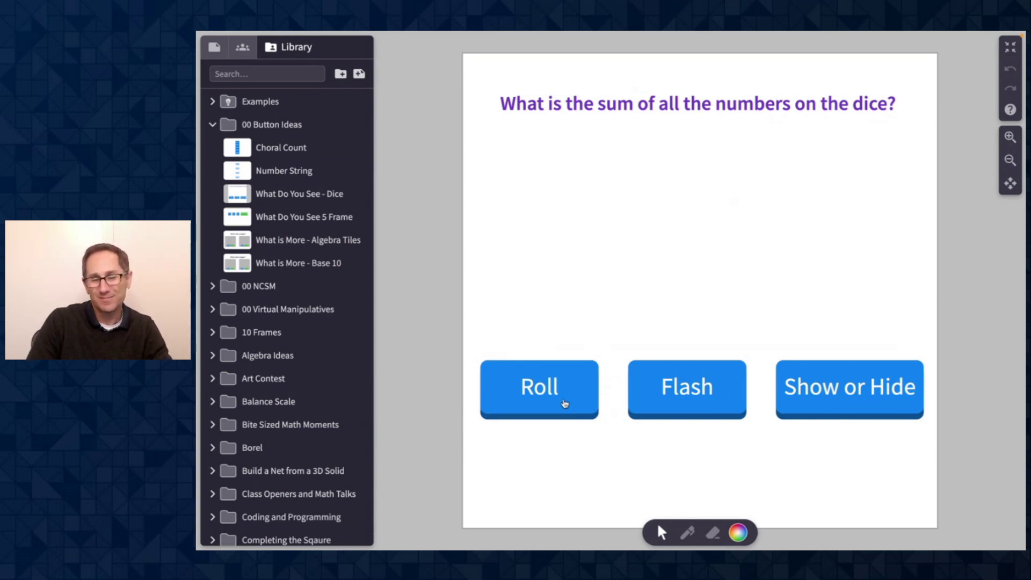
pyautogui.click(564, 403)
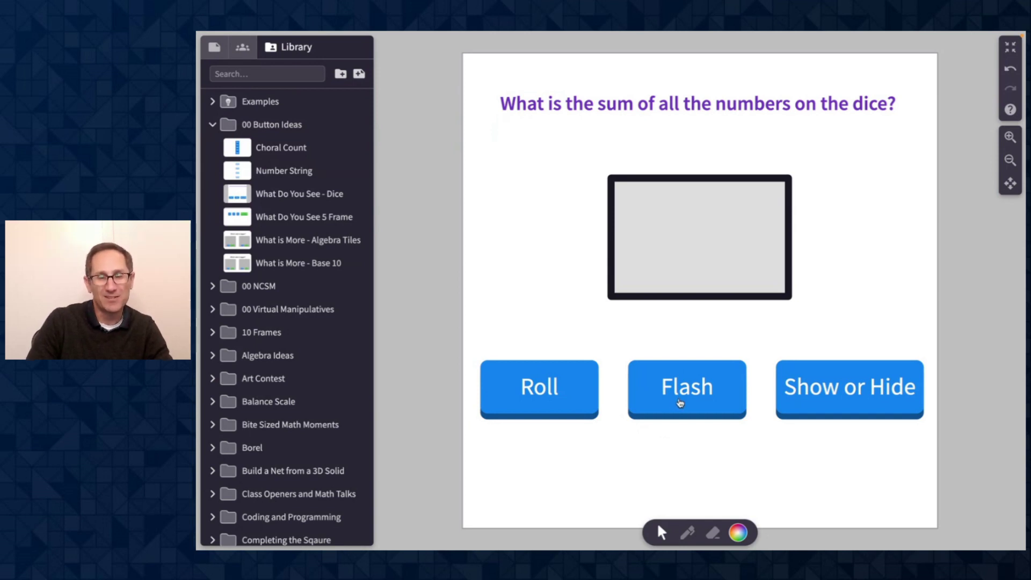
pyautogui.click(680, 403)
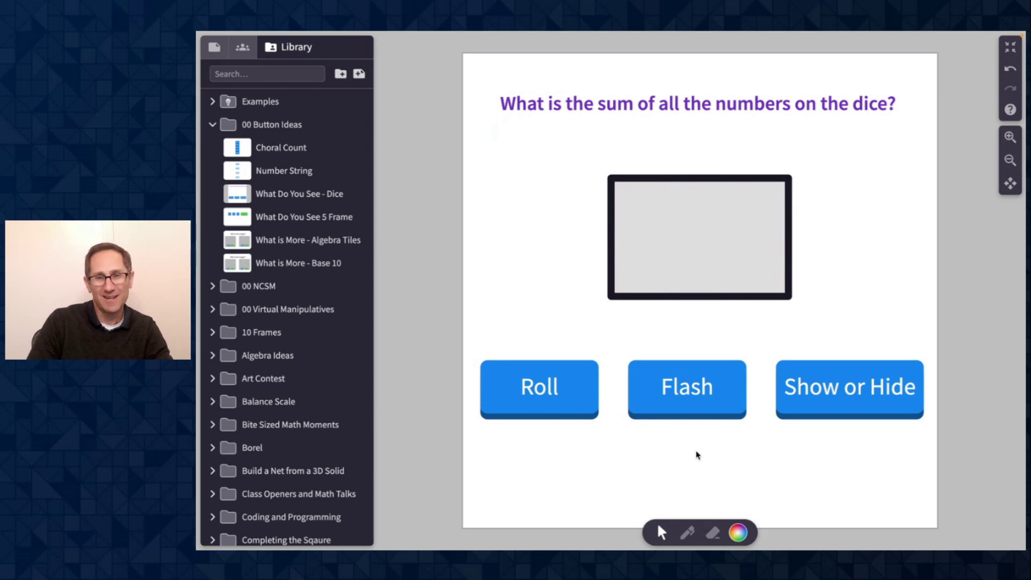
pyautogui.click(695, 390)
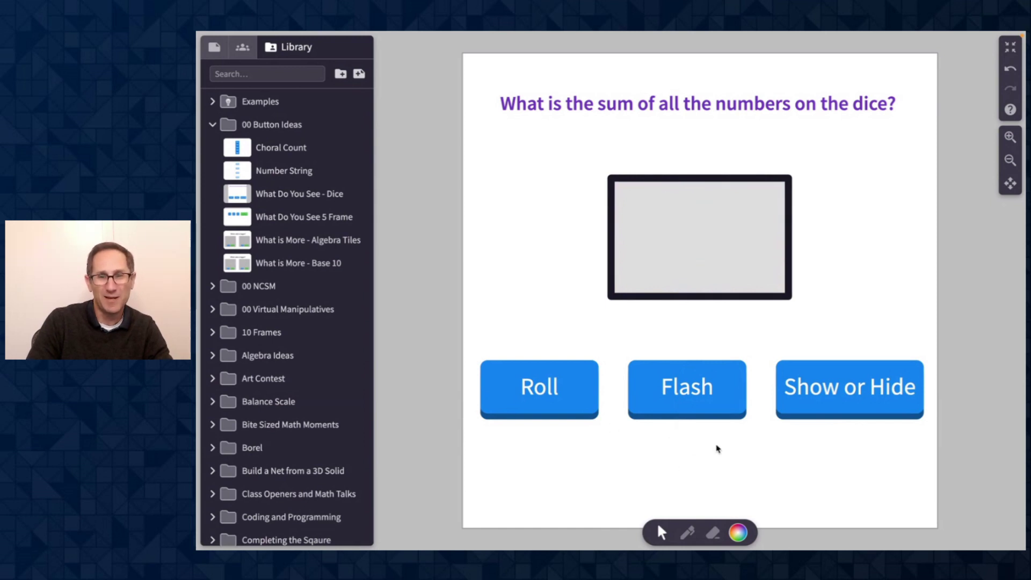
# Reveal the six dice and group the pink, red and teal dice, setting the second red apart.
pyautogui.click(819, 397)
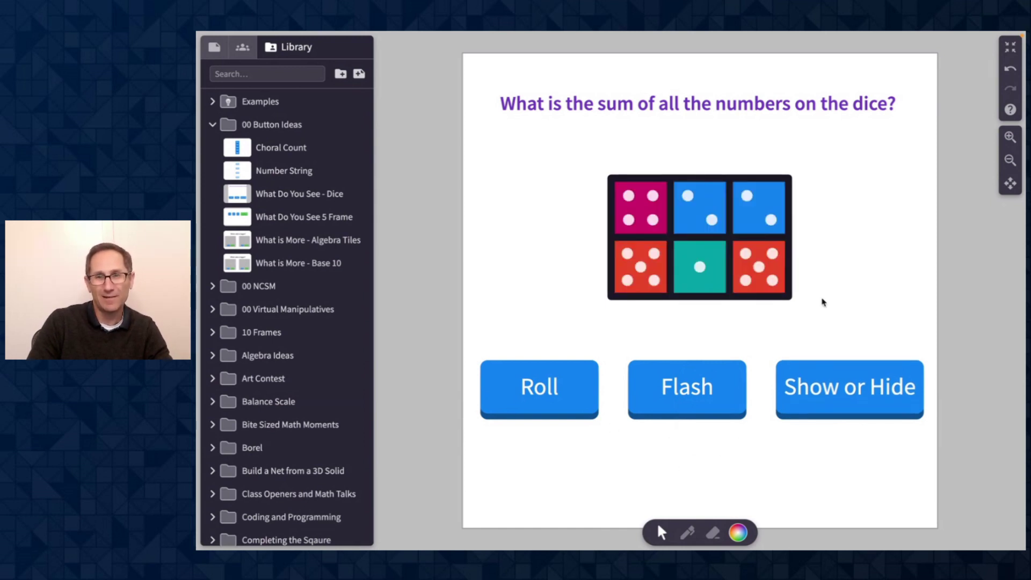
pyautogui.click(656, 222)
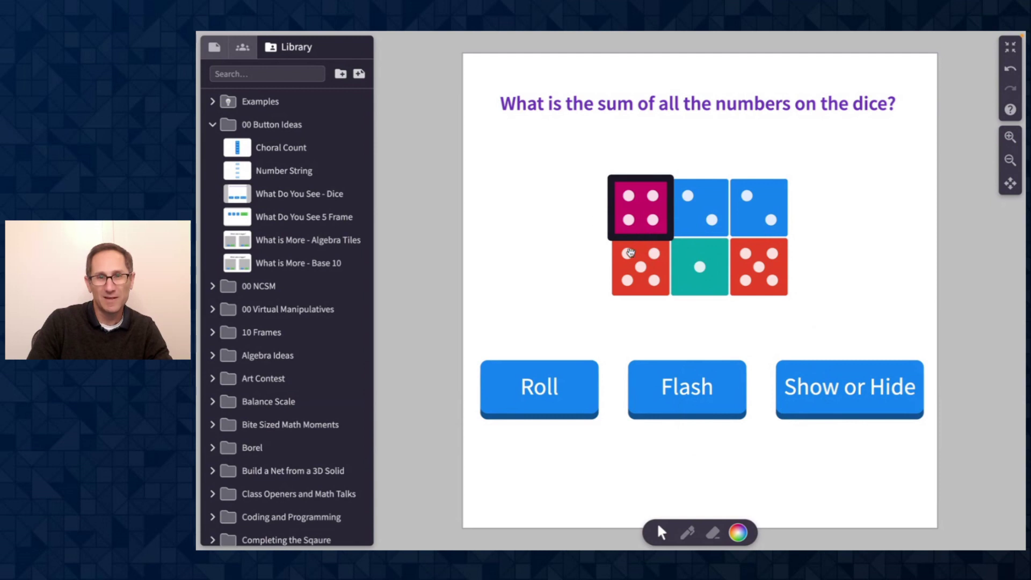
pyautogui.click(632, 261)
pyautogui.moveTo(633, 271); pyautogui.dragTo(581, 273)
pyautogui.moveTo(626, 220); pyautogui.dragTo(568, 221)
pyautogui.moveTo(707, 275); pyautogui.dragTo(536, 275)
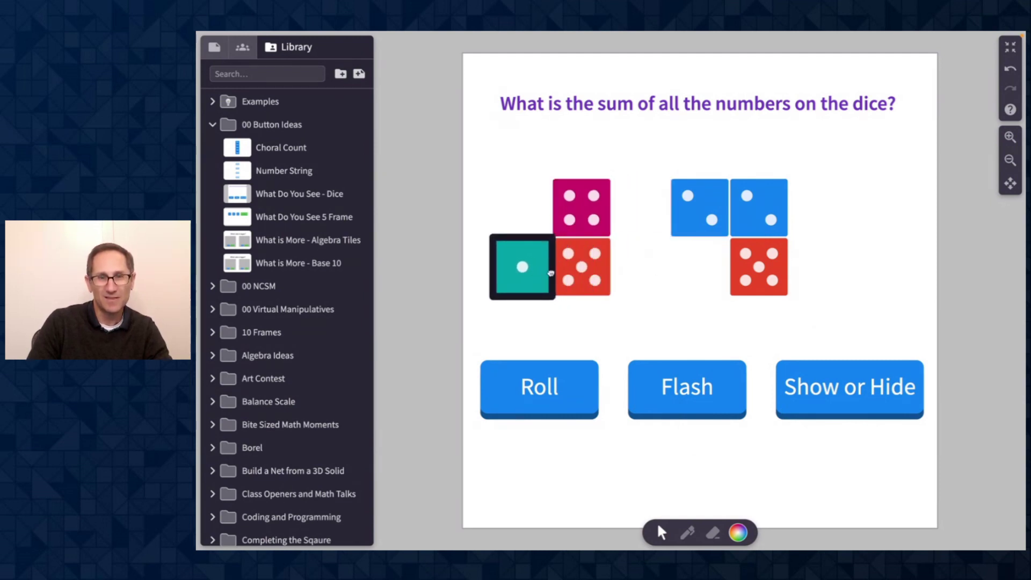
pyautogui.moveTo(759, 269); pyautogui.dragTo(845, 272)
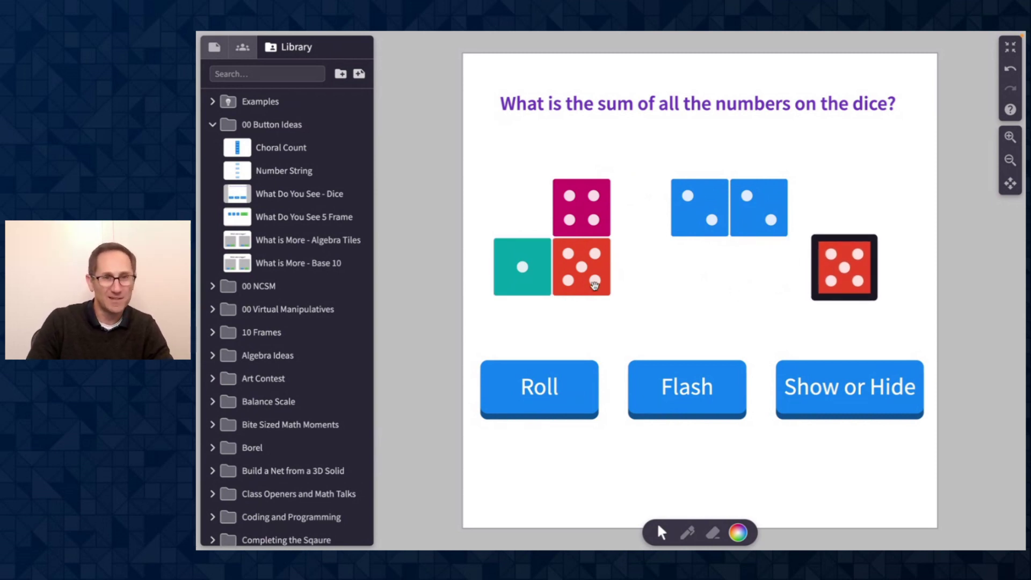
# Move the grouped dice beside the second red die, then hide all dice and roll anew.
pyautogui.moveTo(553, 169); pyautogui.dragTo(645, 266)
pyautogui.moveTo(530, 266); pyautogui.dragTo(706, 267)
pyautogui.moveTo(854, 293); pyautogui.dragTo(768, 293)
pyautogui.click(830, 384)
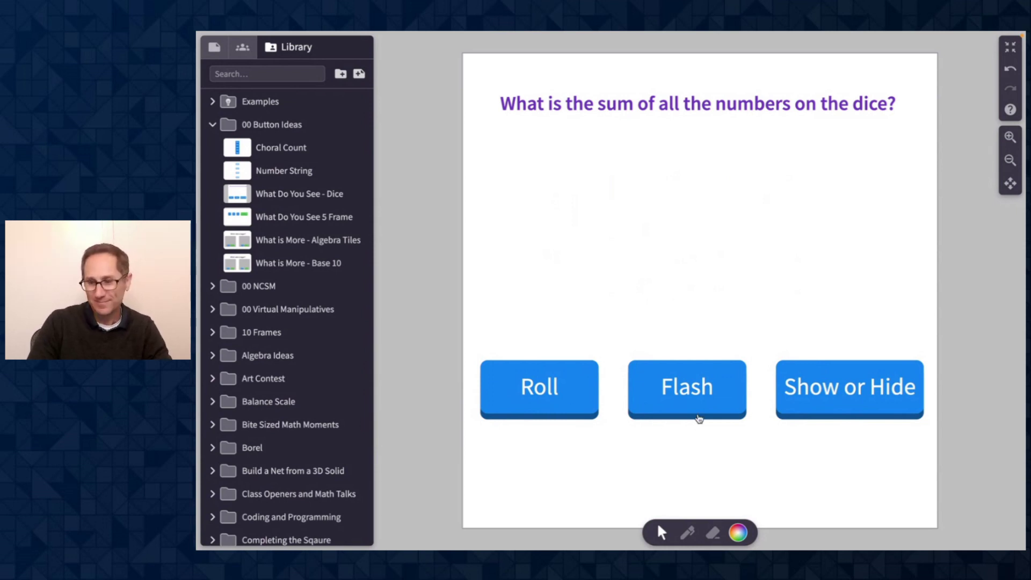
pyautogui.click(689, 395)
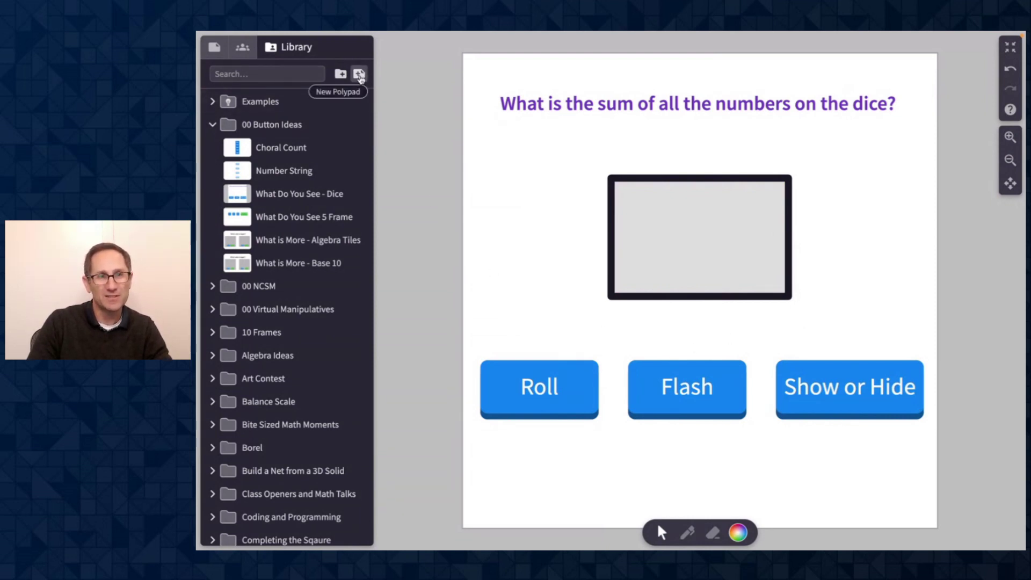
# Start a new Polypad, discarding changes, and place a function machine from the Algebra tiles.
pyautogui.click(359, 74)
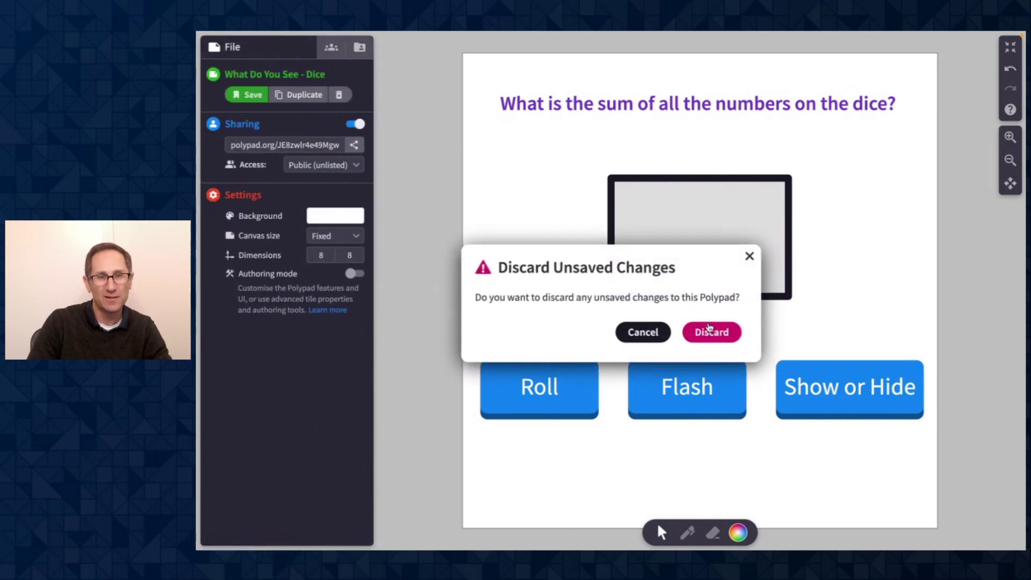
pyautogui.click(711, 331)
pyautogui.click(214, 46)
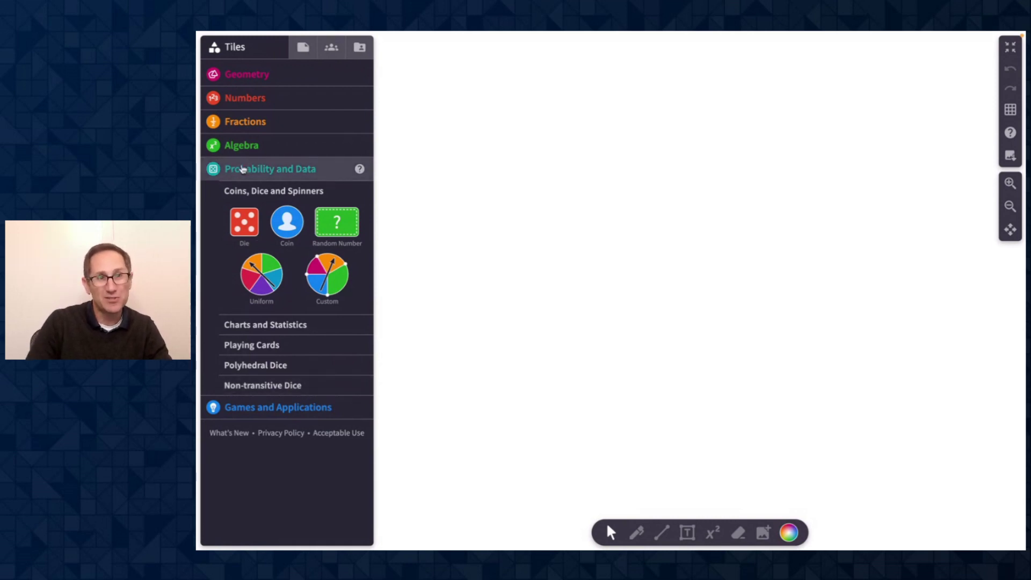
pyautogui.click(251, 149)
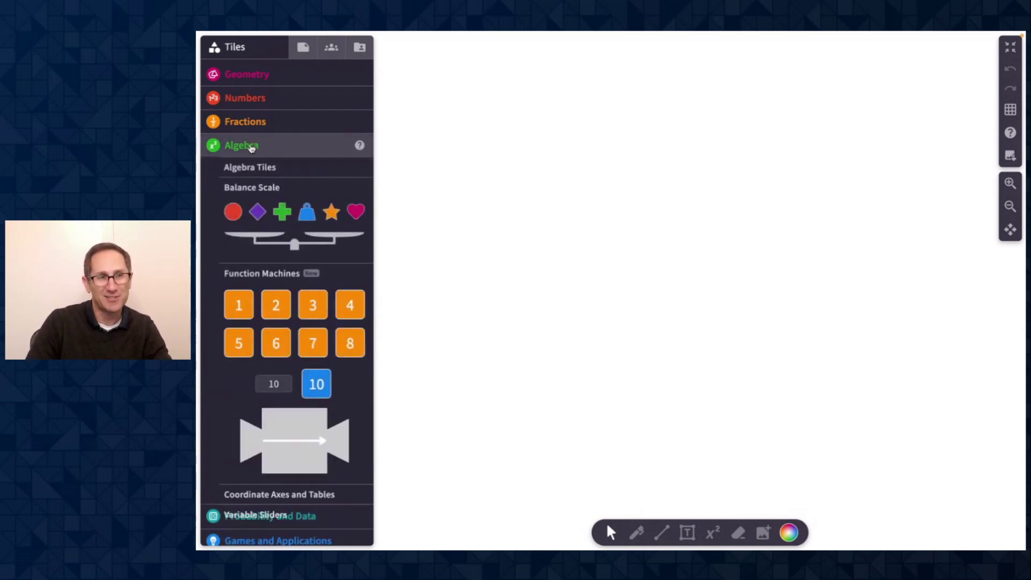
pyautogui.moveTo(285, 450); pyautogui.dragTo(693, 263)
# Zoom in, move the x + 1 function machine up-left and stretch it taller.
pyautogui.click(1010, 183)
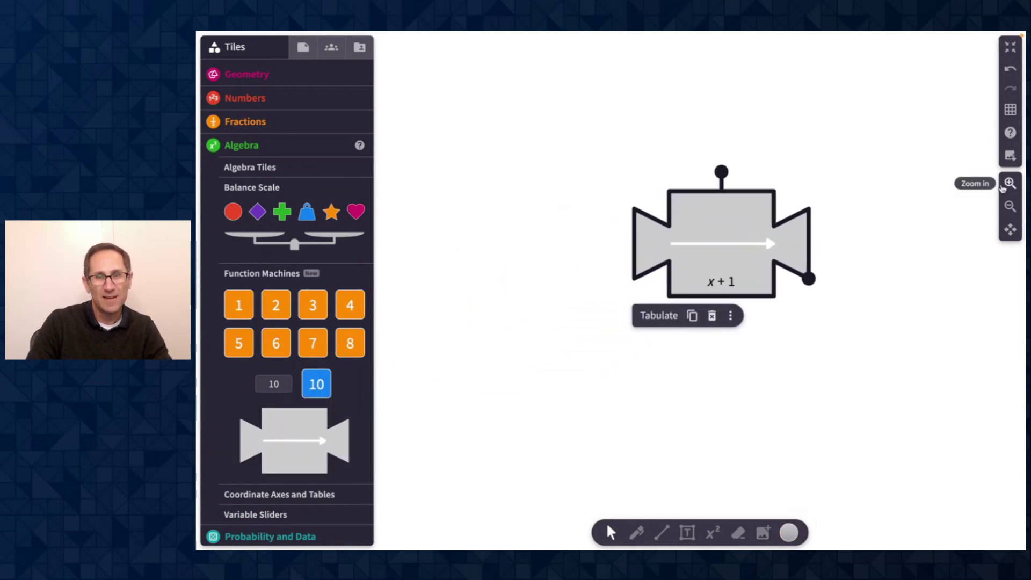
pyautogui.click(1010, 183)
pyautogui.moveTo(745, 234); pyautogui.dragTo(676, 223)
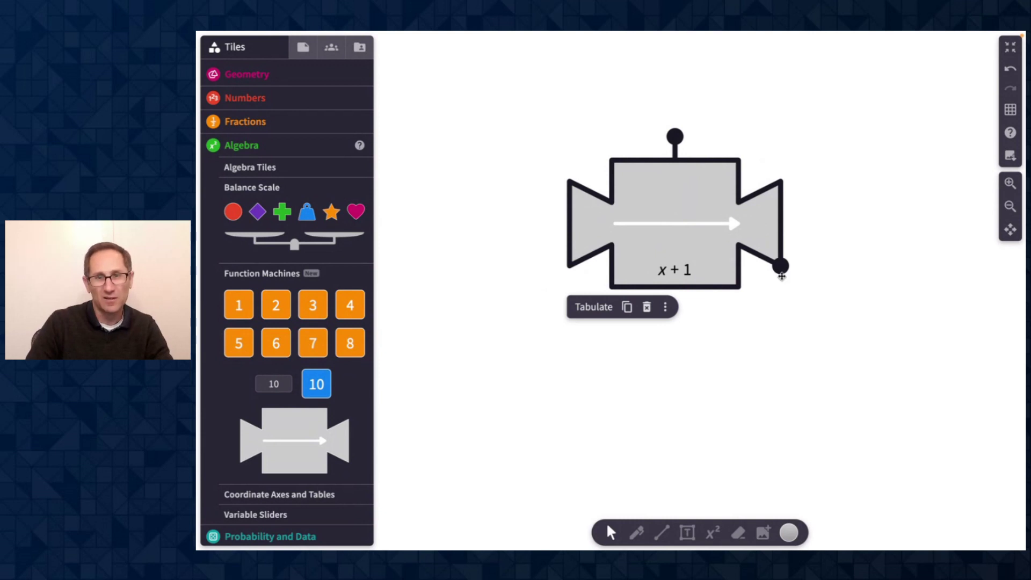
pyautogui.moveTo(782, 267); pyautogui.dragTo(783, 338)
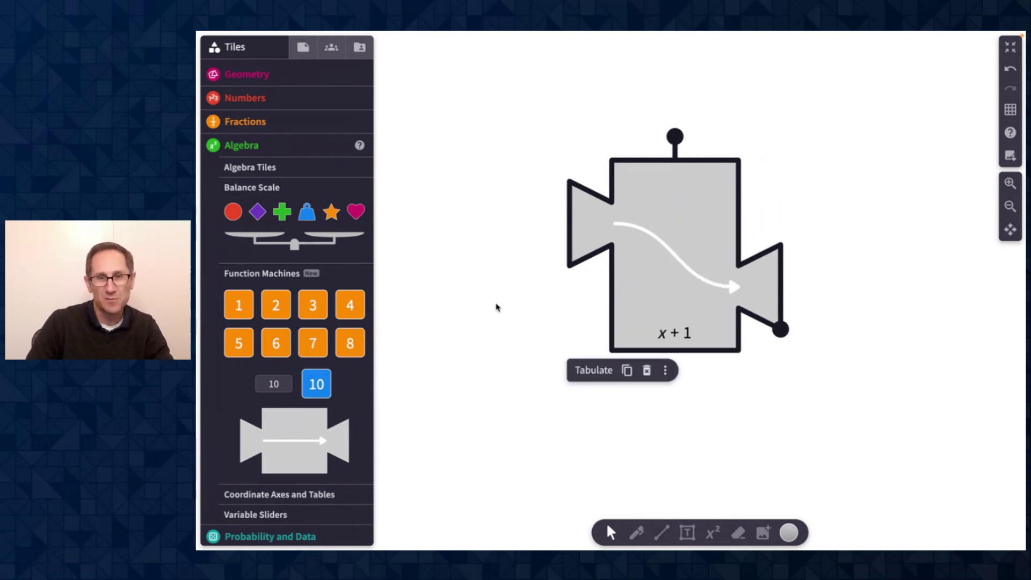
# Change the function machine's rule from x + 1 to x + 3.
pyautogui.click(454, 334)
pyautogui.click(680, 333)
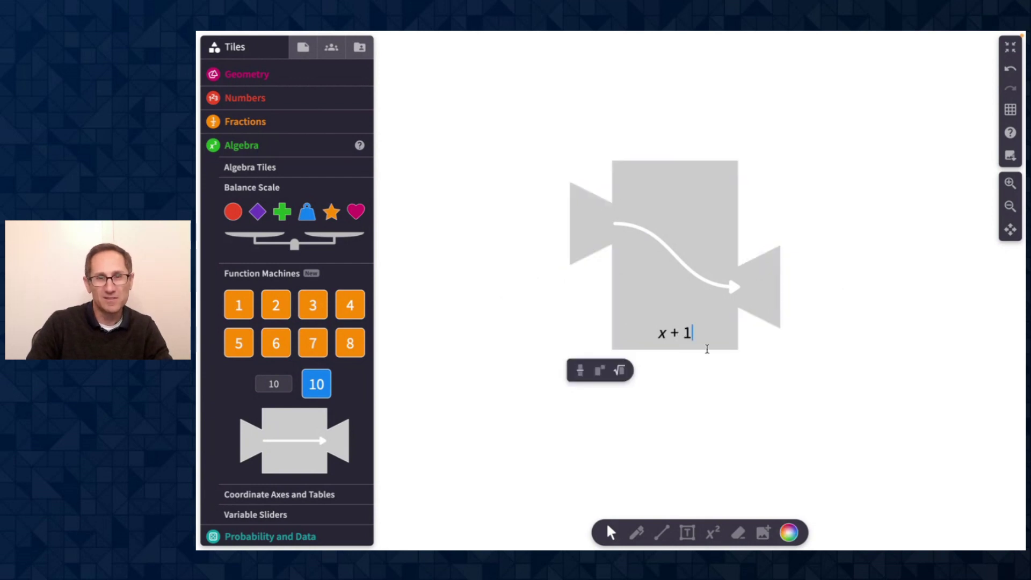
pyautogui.click(673, 384)
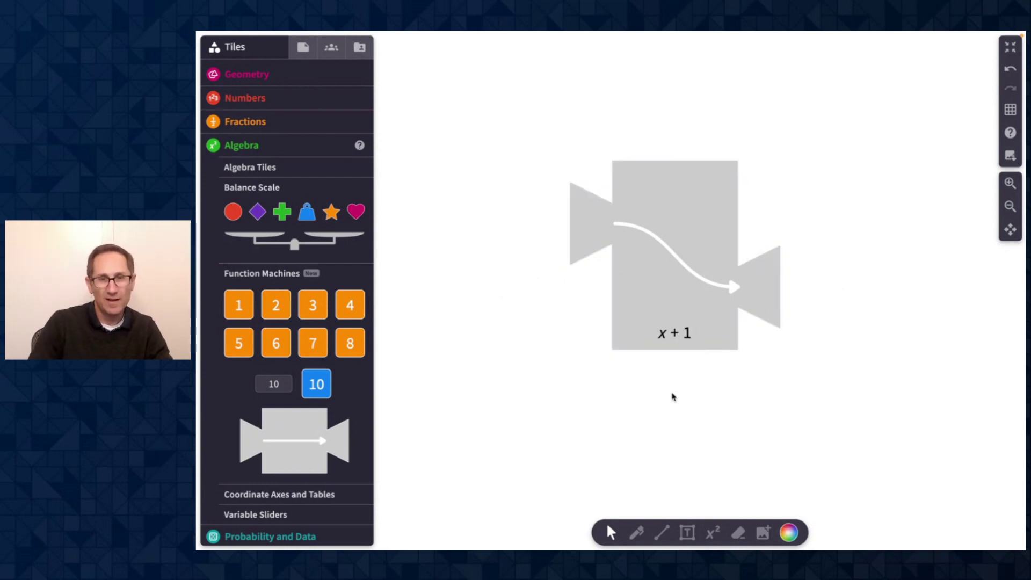
pyautogui.click(669, 335)
pyautogui.click(668, 335)
pyautogui.press('BackSpace')
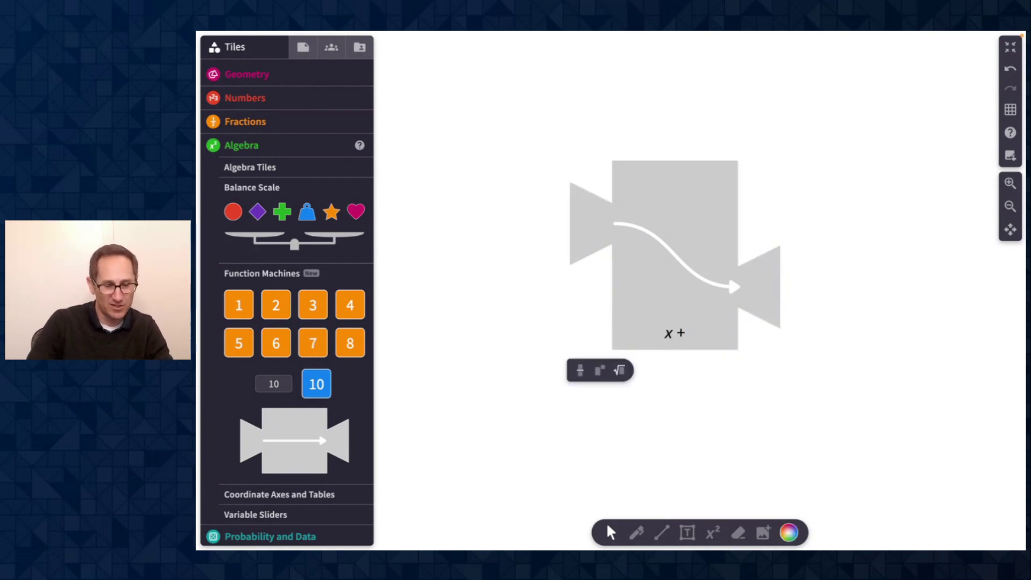
pyautogui.write('3')
# Feed number tiles 3 and 2 through the x + 3 machine, giving 6 and 5.
pyautogui.click(513, 295)
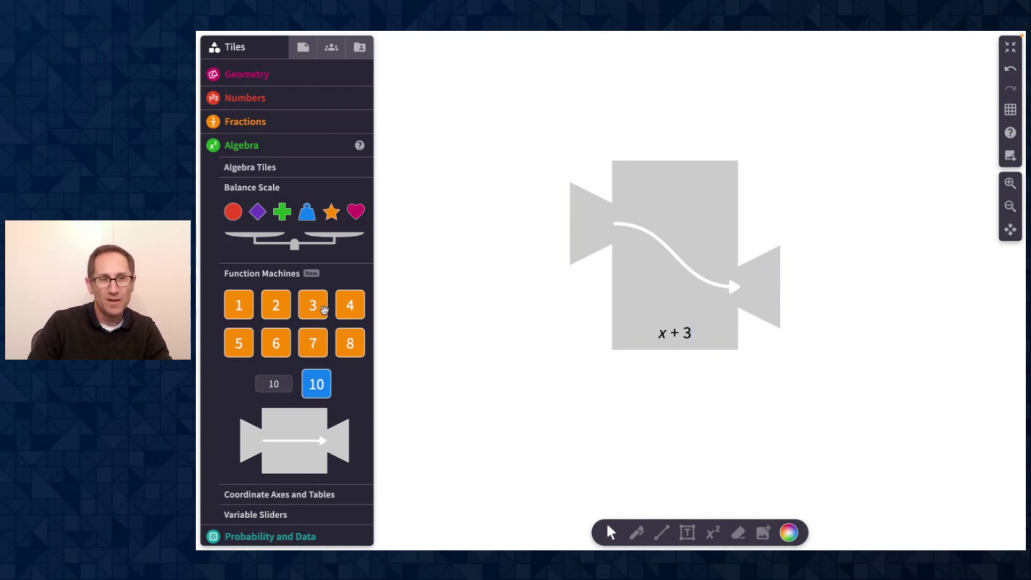
pyautogui.moveTo(324, 310); pyautogui.dragTo(552, 224)
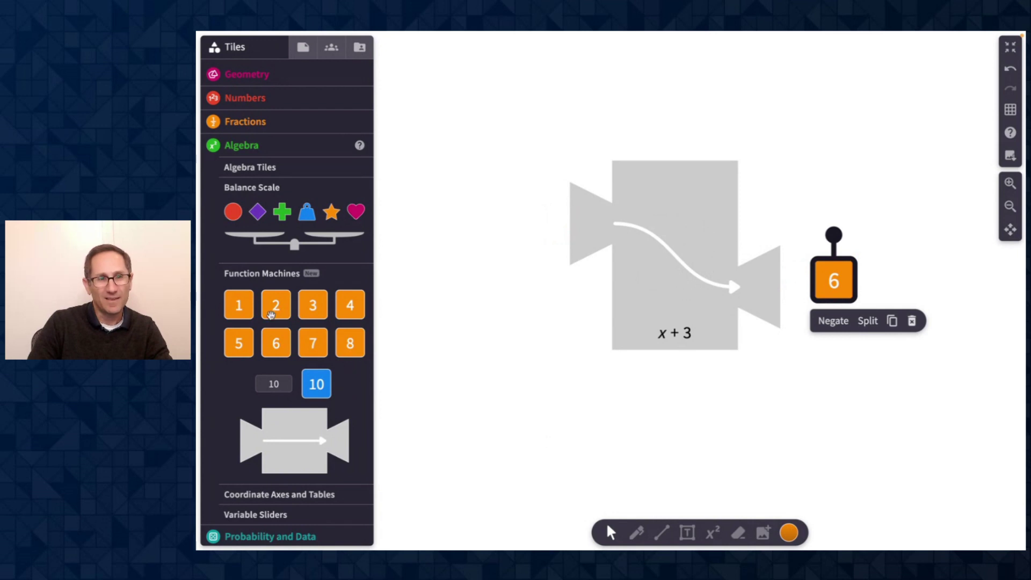
pyautogui.moveTo(271, 314); pyautogui.dragTo(483, 225)
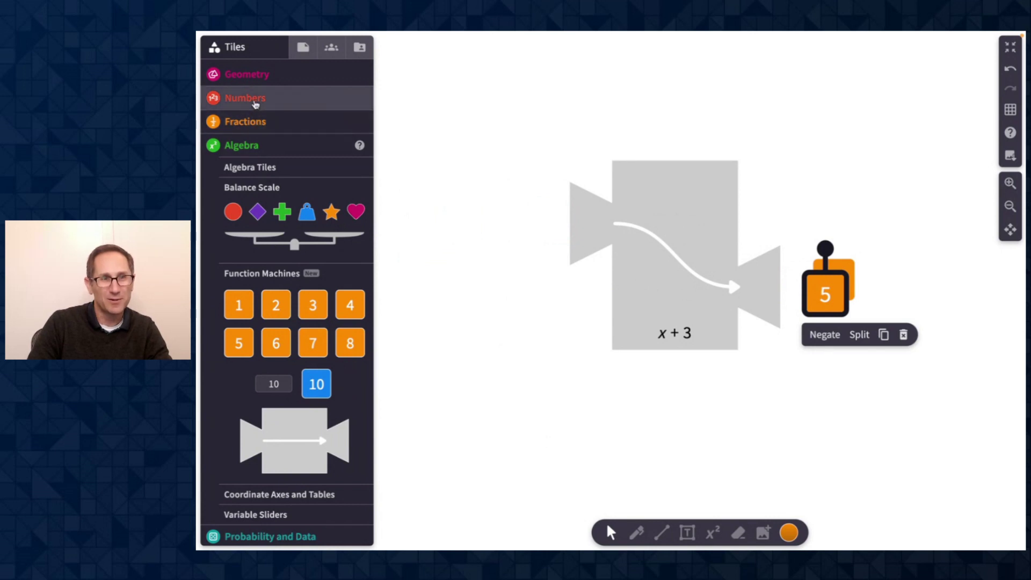
# Feed a unit tile and a number bar into the x + 3 machine, moving the orange bar aside.
pyautogui.click(255, 101)
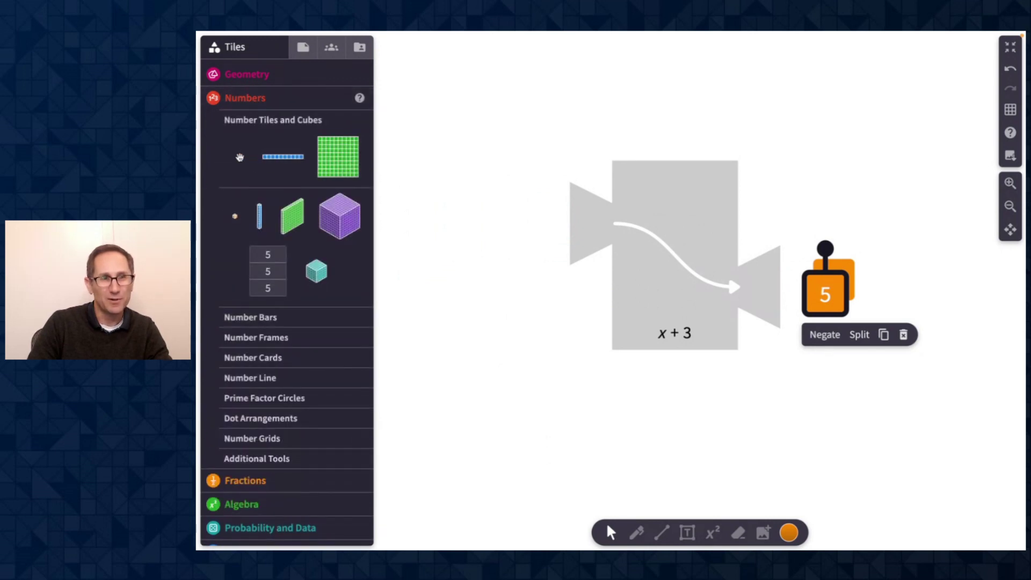
pyautogui.moveTo(240, 156); pyautogui.dragTo(474, 220)
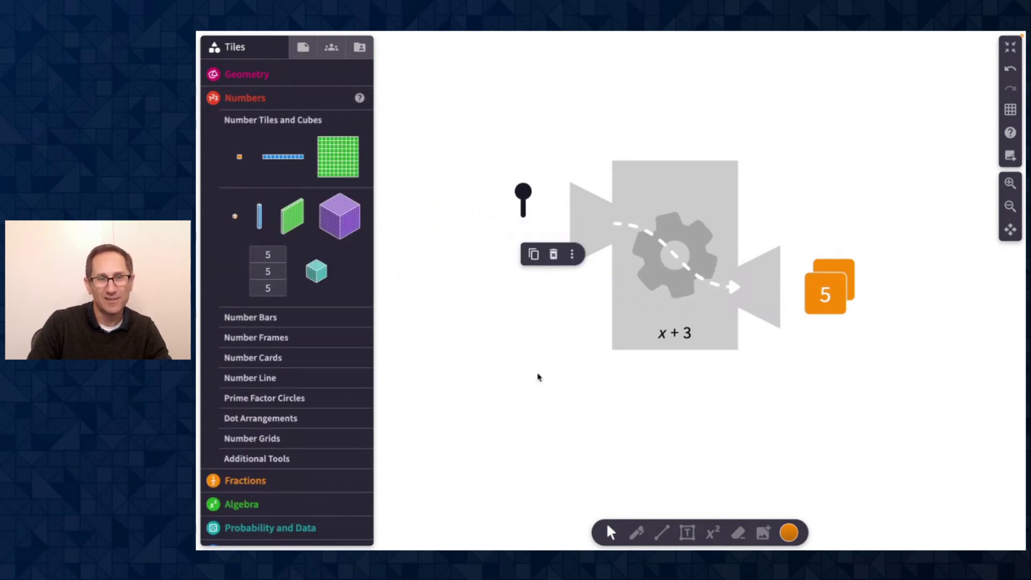
pyautogui.moveTo(843, 279); pyautogui.dragTo(846, 200)
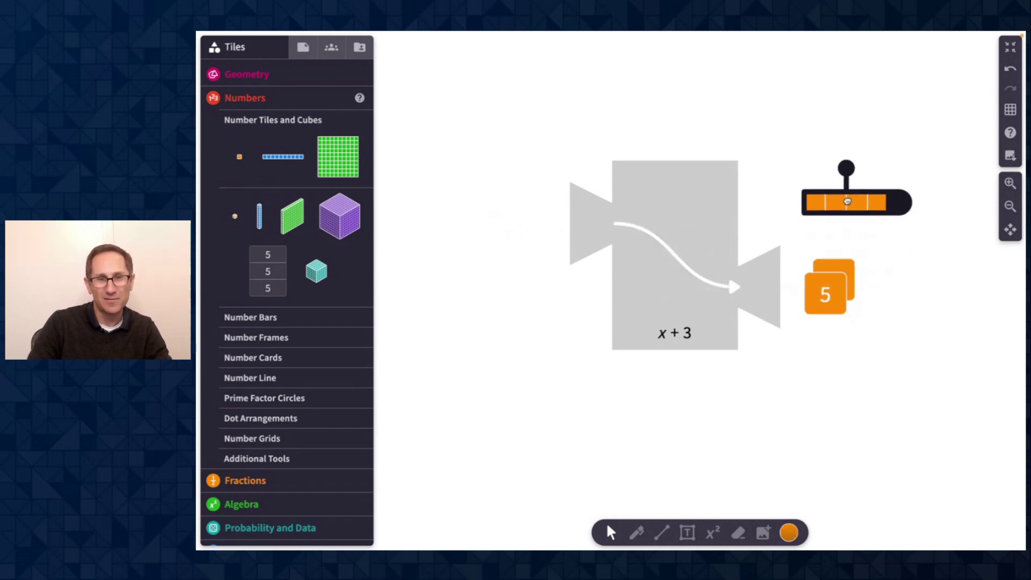
pyautogui.click(286, 322)
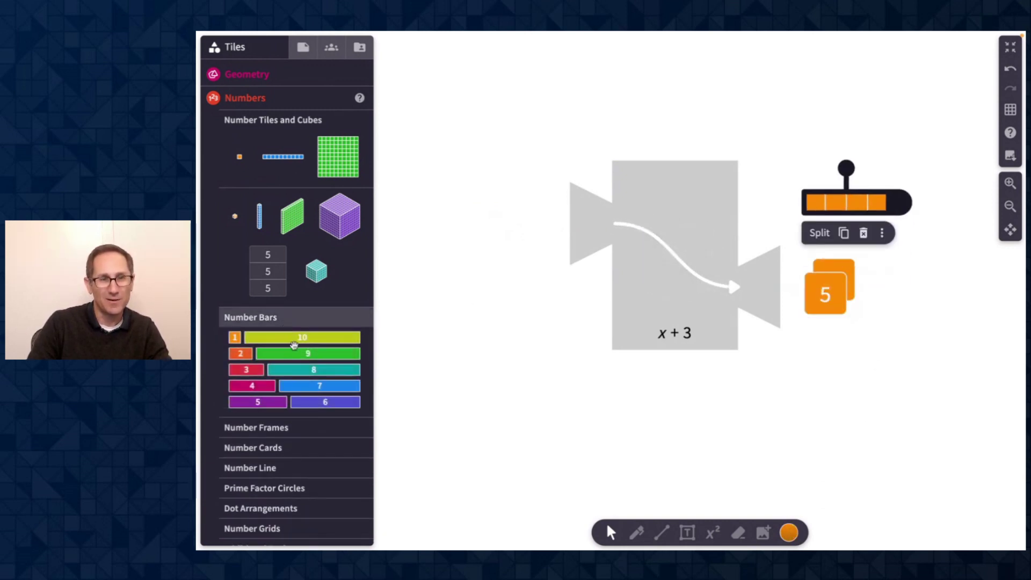
pyautogui.moveTo(304, 387); pyautogui.dragTo(491, 252)
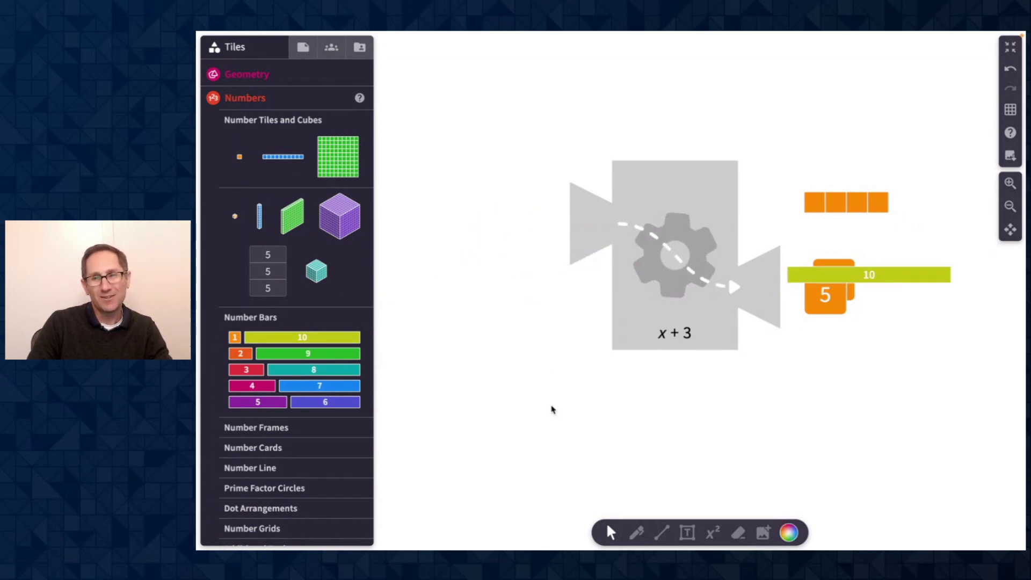
# Delete the old 10 bar and tiles, feed a 10 bar in, and move the 13 card away.
pyautogui.scroll(-2, 764, 402)
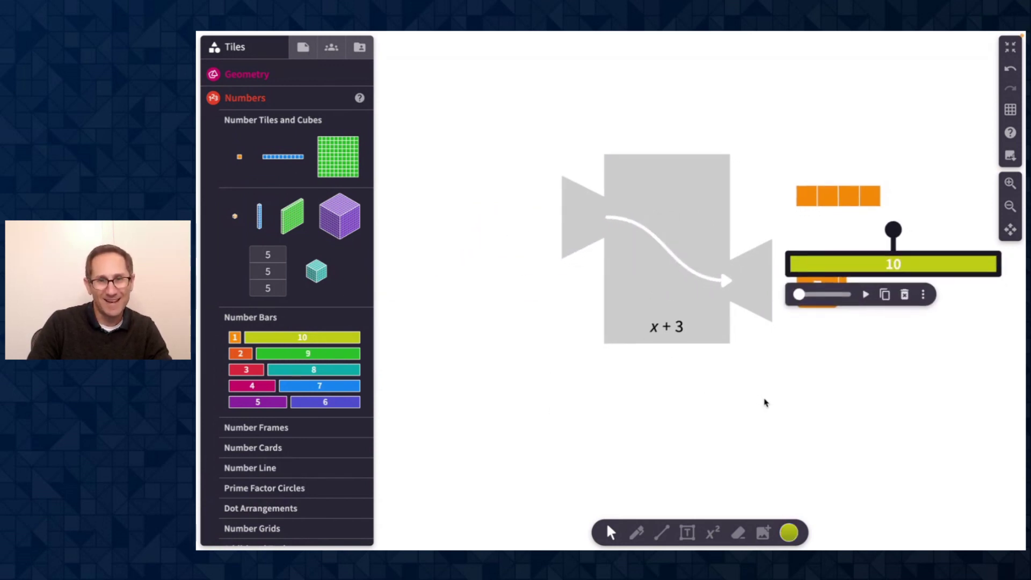
pyautogui.moveTo(803, 134); pyautogui.dragTo(867, 296)
pyautogui.press('Delete')
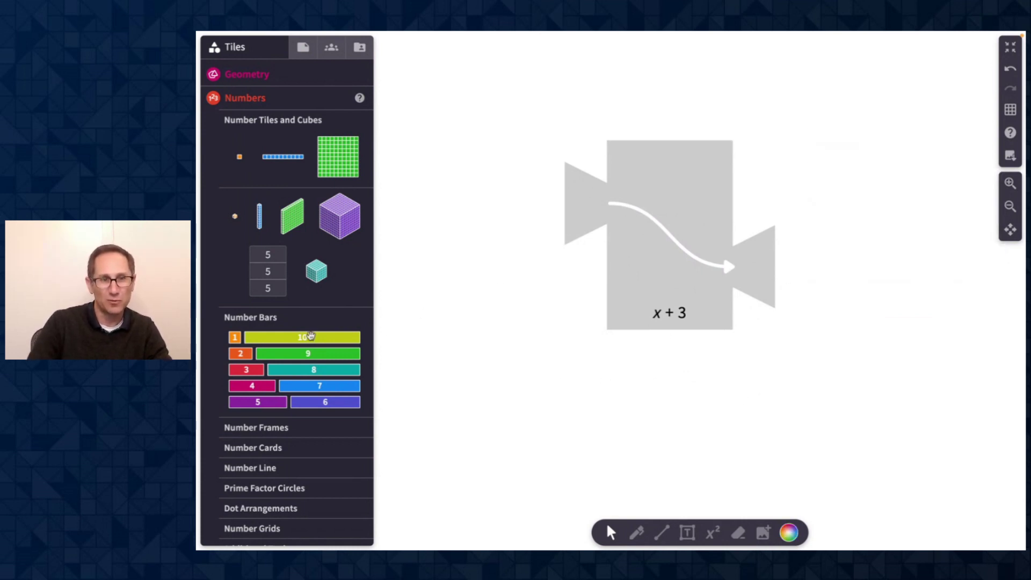
pyautogui.moveTo(309, 336); pyautogui.dragTo(516, 190)
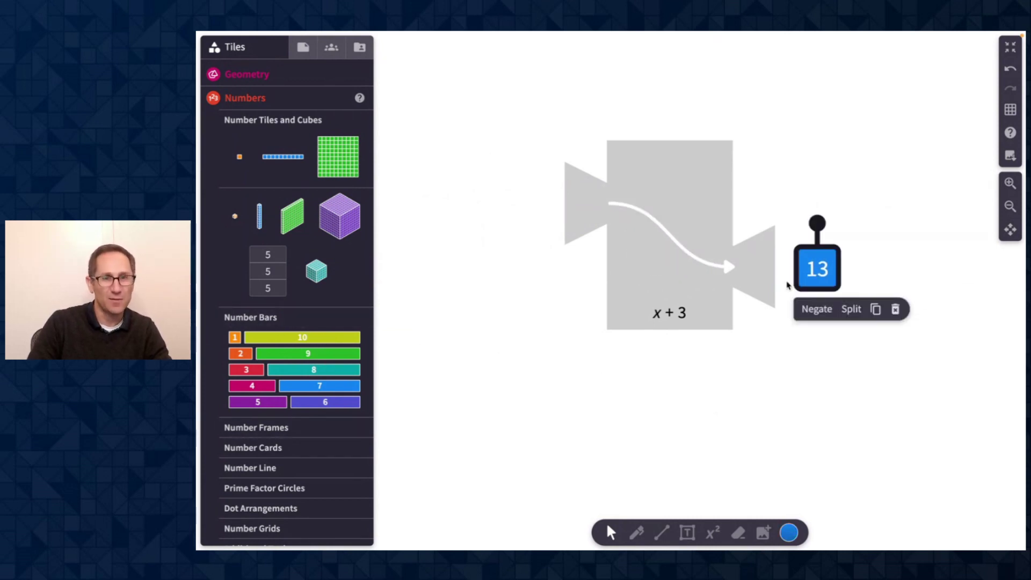
pyautogui.moveTo(806, 277); pyautogui.dragTo(830, 360)
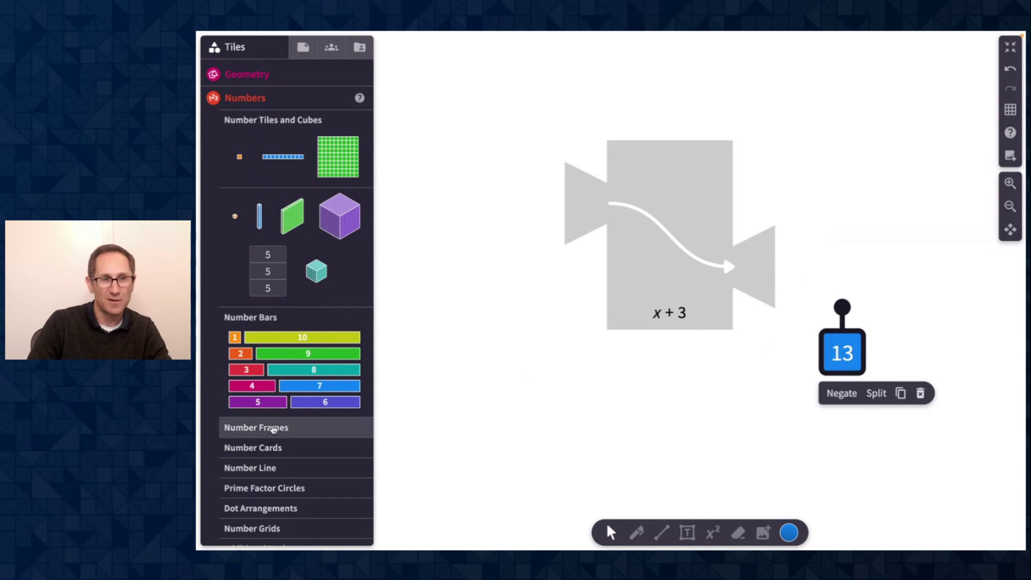
# Delete the 13 output card from the canvas.
pyautogui.click(285, 488)
pyautogui.click(679, 296)
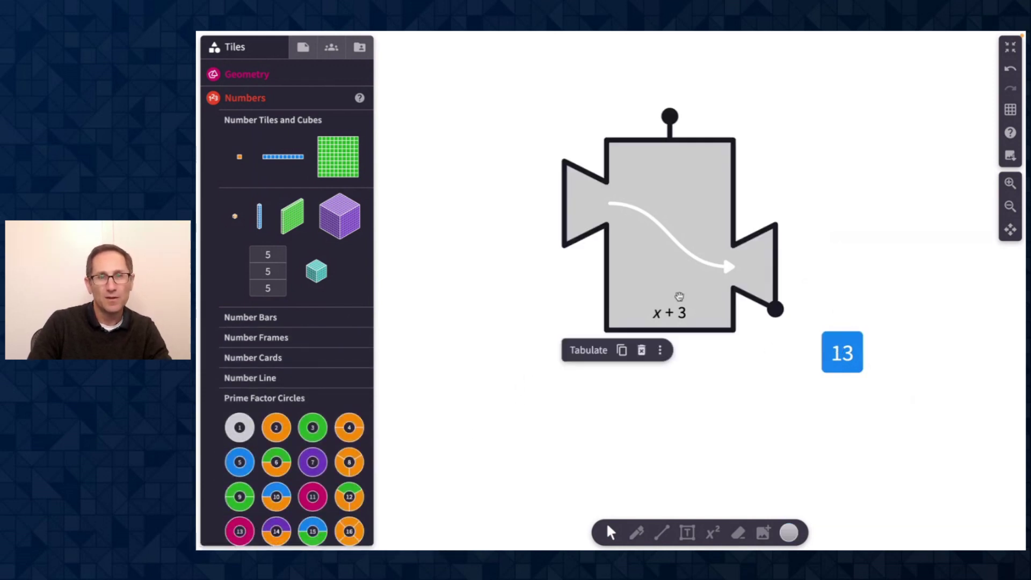
pyautogui.scroll(-3, 679, 296)
pyautogui.scroll(1, 679, 296)
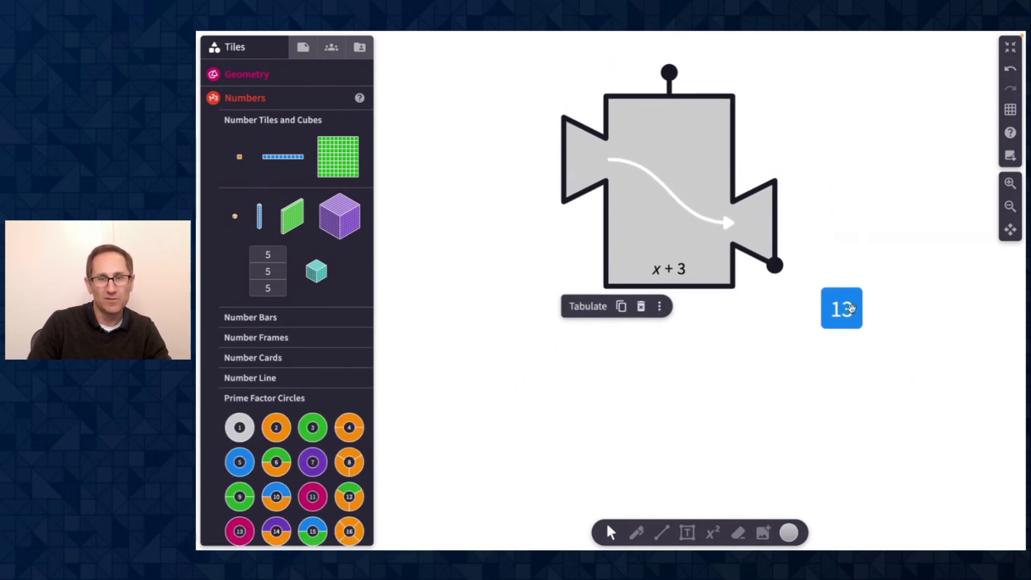
pyautogui.click(857, 310)
pyautogui.press('Delete')
# Change the machine's rule to x/3 and centre it on a zoomed-in canvas.
pyautogui.click(667, 272)
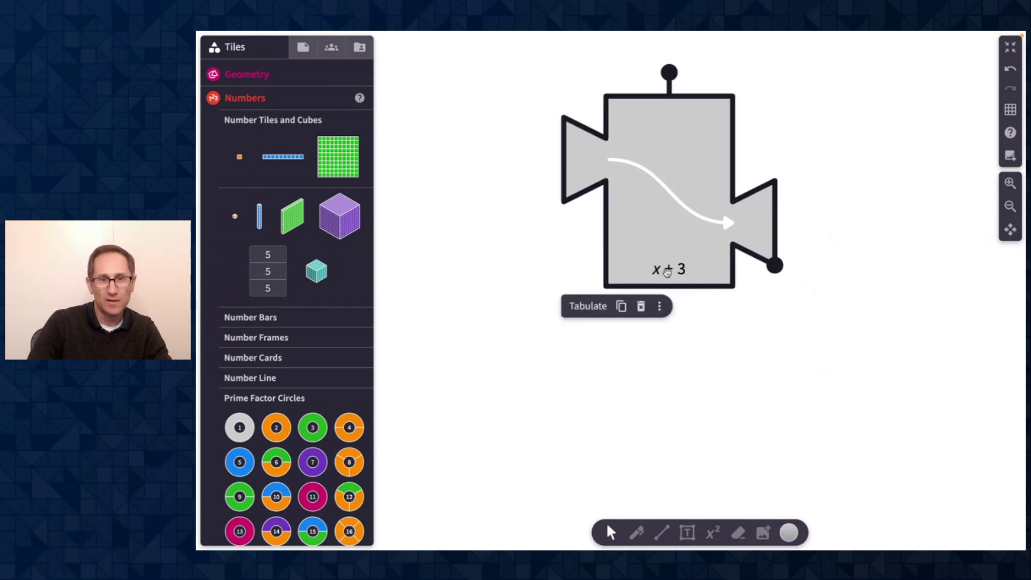
pyautogui.click(667, 273)
pyautogui.press('BackSpace')
pyautogui.press('BackSpace')
pyautogui.write('/3')
pyautogui.click(854, 308)
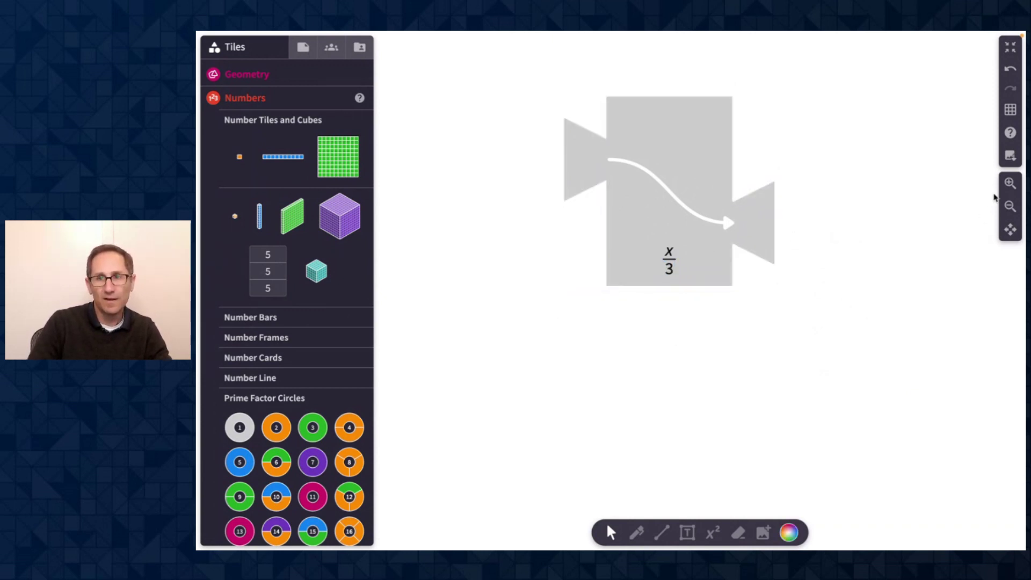
pyautogui.click(1008, 185)
pyautogui.moveTo(718, 161); pyautogui.dragTo(753, 217)
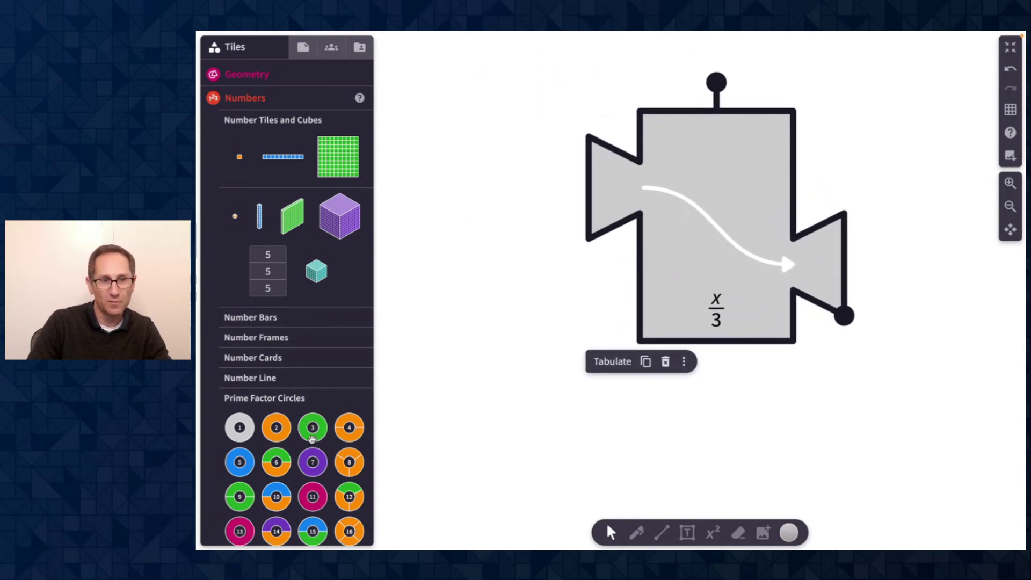
# Feed prime factor circles 3, 15 and 19 into the machine, giving 1, 5 and 6.333.
pyautogui.moveTo(312, 434); pyautogui.dragTo(515, 207)
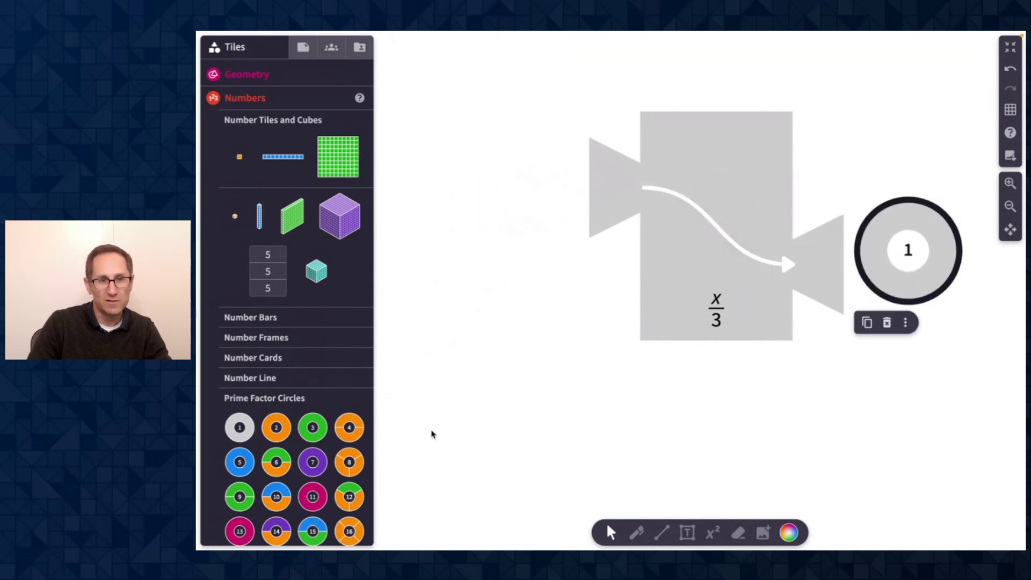
pyautogui.scroll(-2, 311, 461)
pyautogui.moveTo(312, 432); pyautogui.dragTo(522, 209)
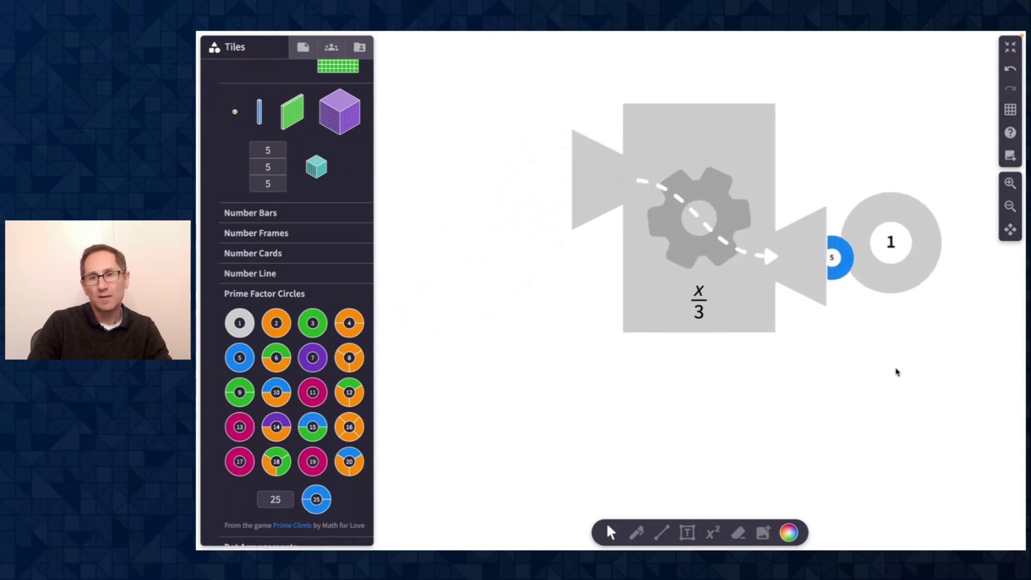
pyautogui.moveTo(321, 467); pyautogui.dragTo(518, 201)
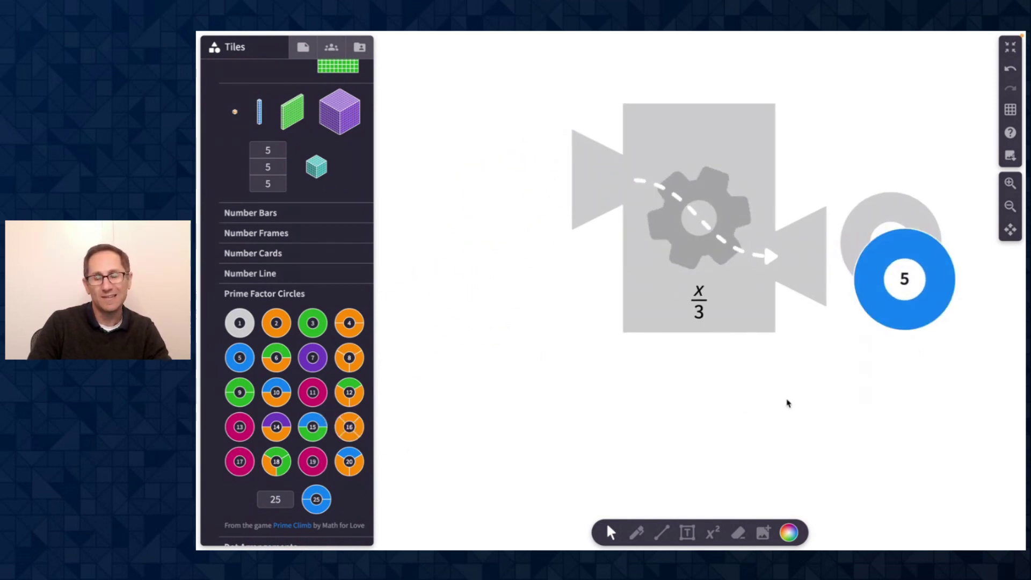
pyautogui.moveTo(882, 258); pyautogui.dragTo(866, 373)
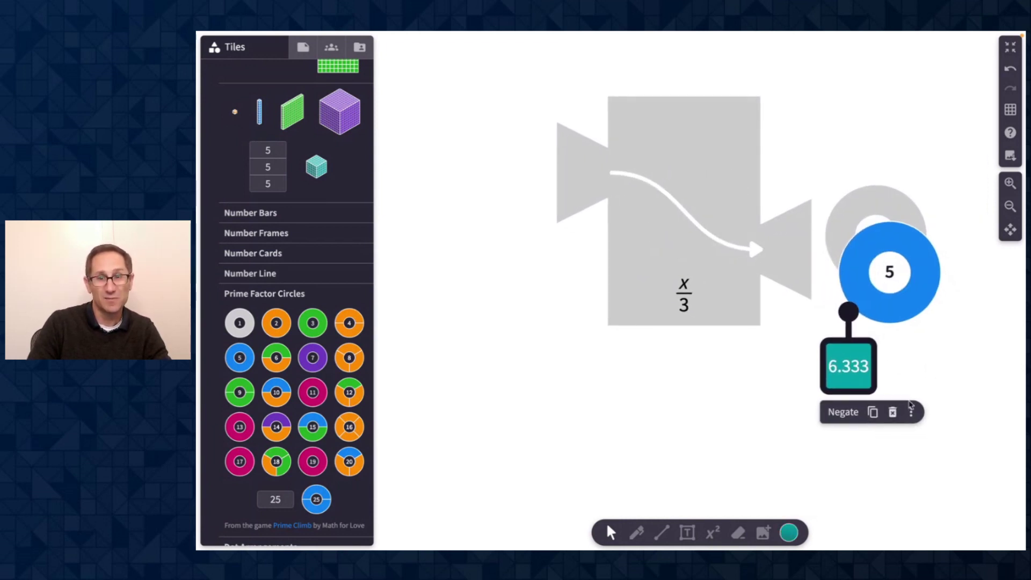
# Display the 6.333 card as the mixed number 6 1/3, then feed circle 17 in for 5.667.
pyautogui.click(910, 411)
pyautogui.click(880, 366)
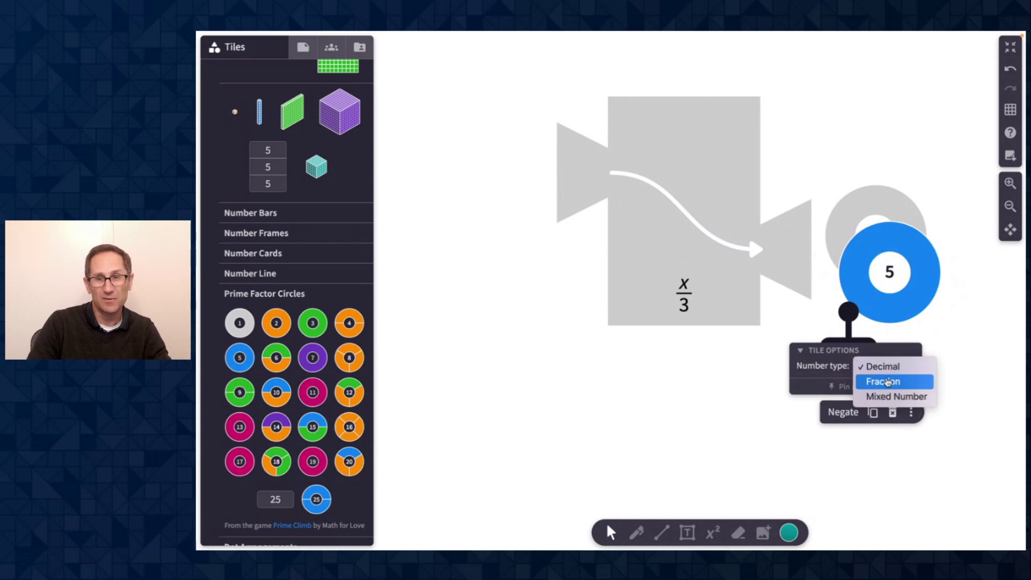
pyautogui.click(887, 382)
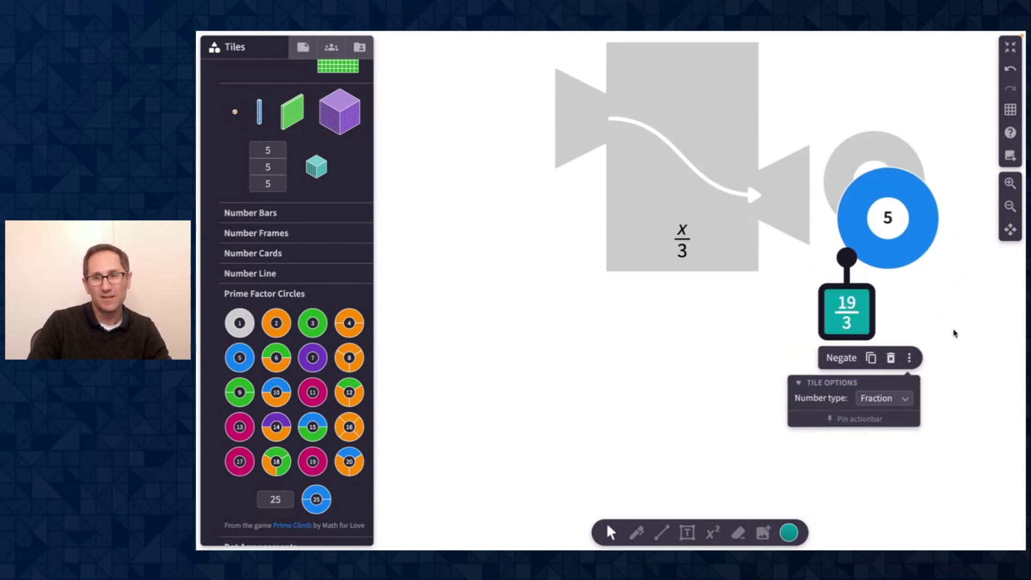
pyautogui.click(887, 399)
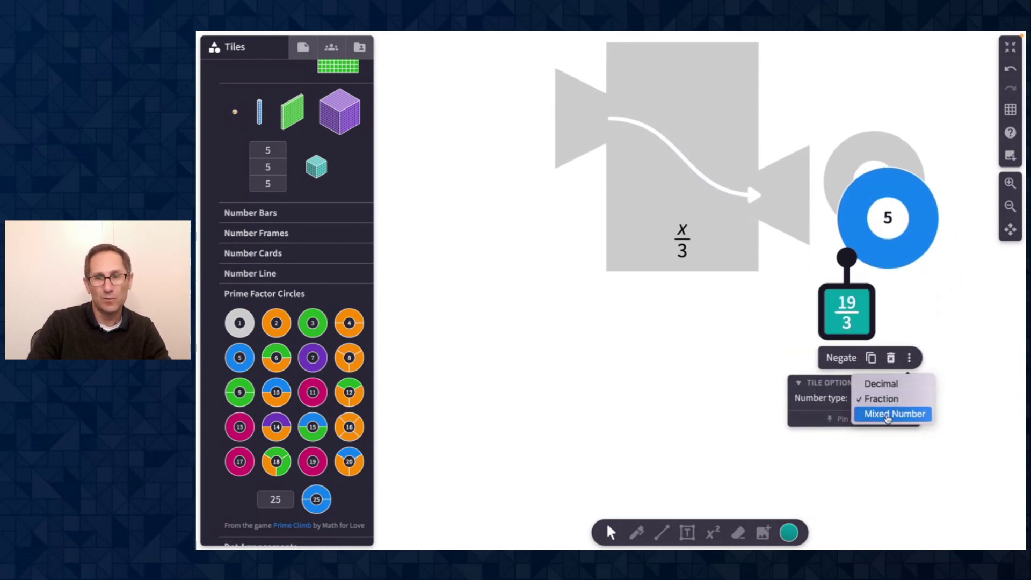
pyautogui.click(887, 415)
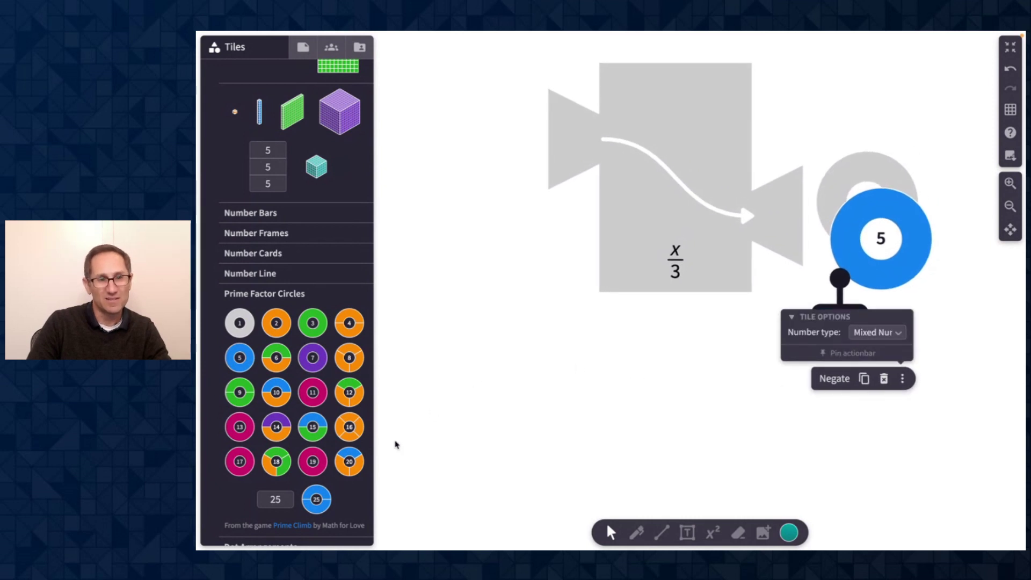
pyautogui.moveTo(239, 460); pyautogui.dragTo(478, 155)
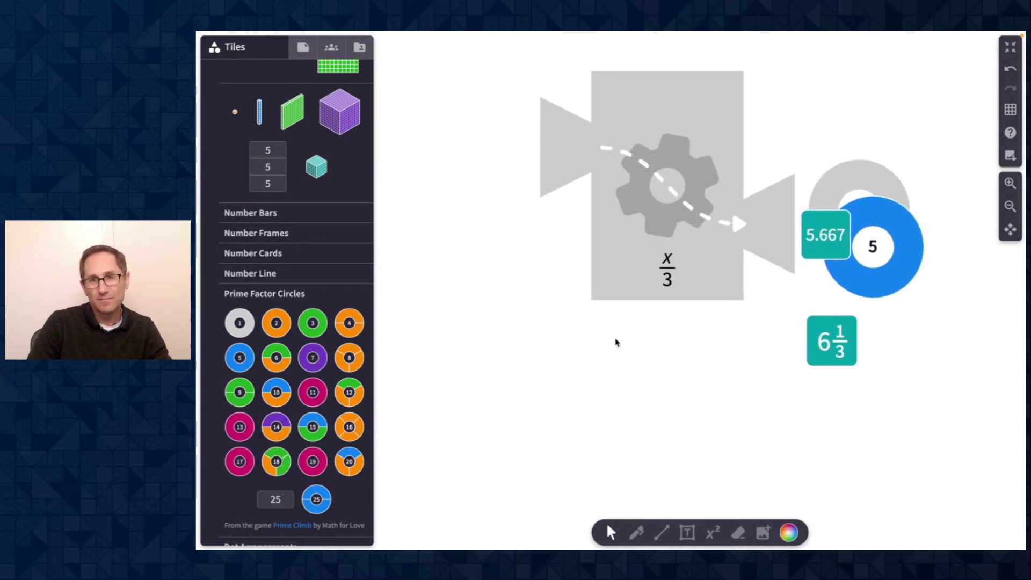
pyautogui.moveTo(823, 257); pyautogui.dragTo(908, 357)
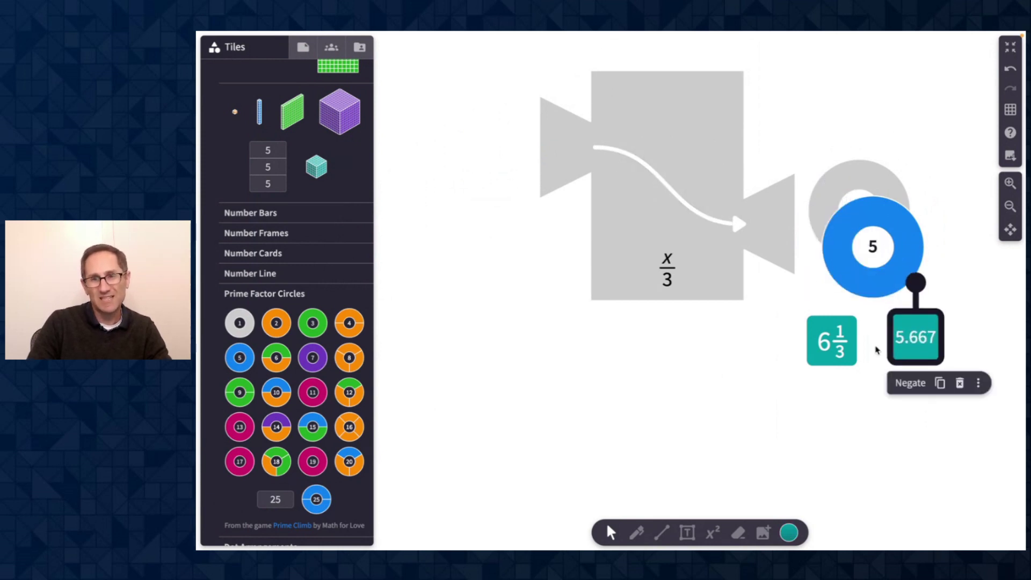
# Set the x/3 machine's output format to Mixed Number.
pyautogui.click(830, 328)
pyautogui.click(695, 273)
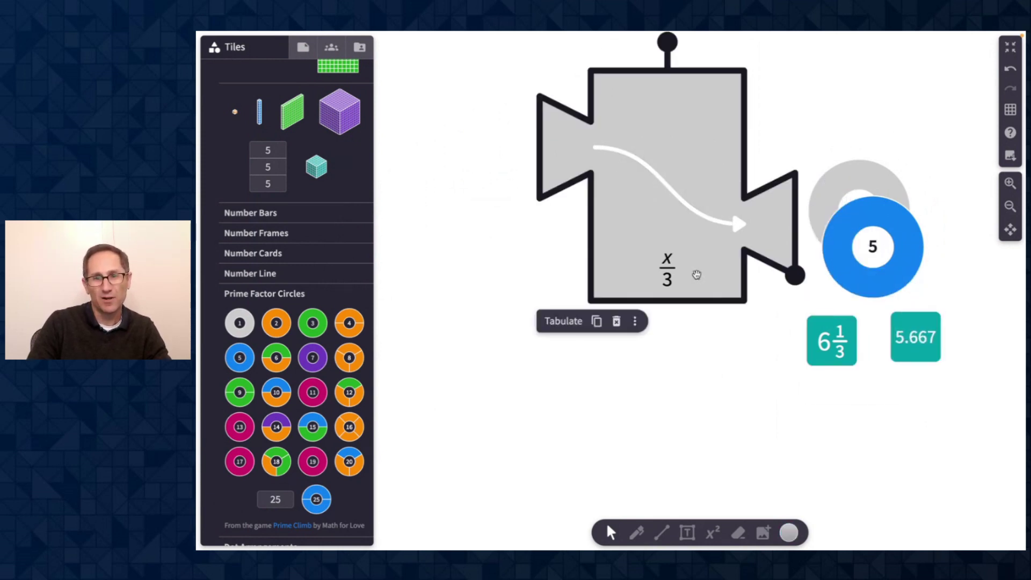
pyautogui.click(635, 321)
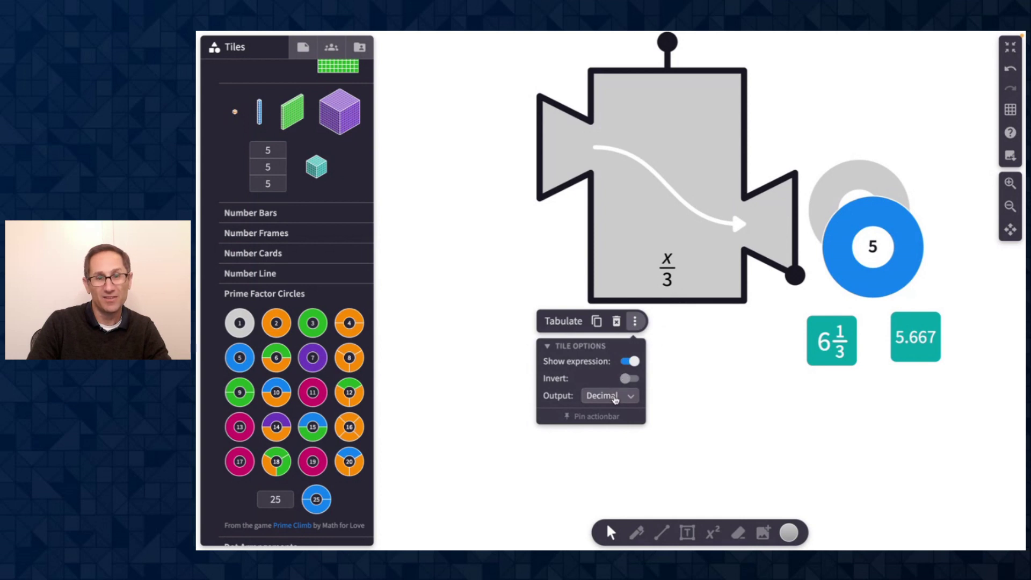
pyautogui.click(615, 397)
pyautogui.click(618, 426)
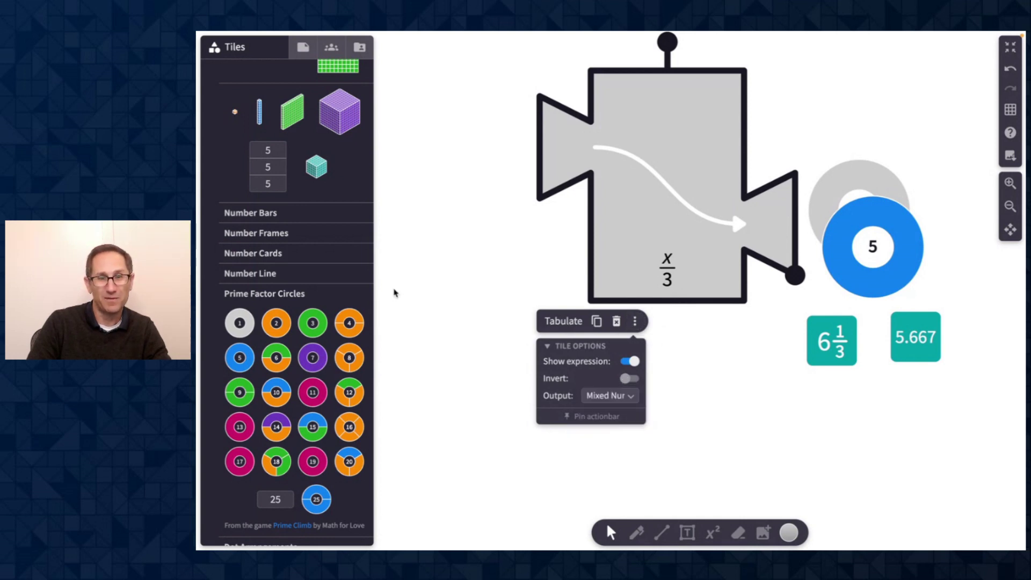
# Feed prime factor circles 13 and 12 through the machine, giving 4 1/3 and 4.
pyautogui.click(409, 301)
pyautogui.moveTo(238, 428); pyautogui.dragTo(497, 219)
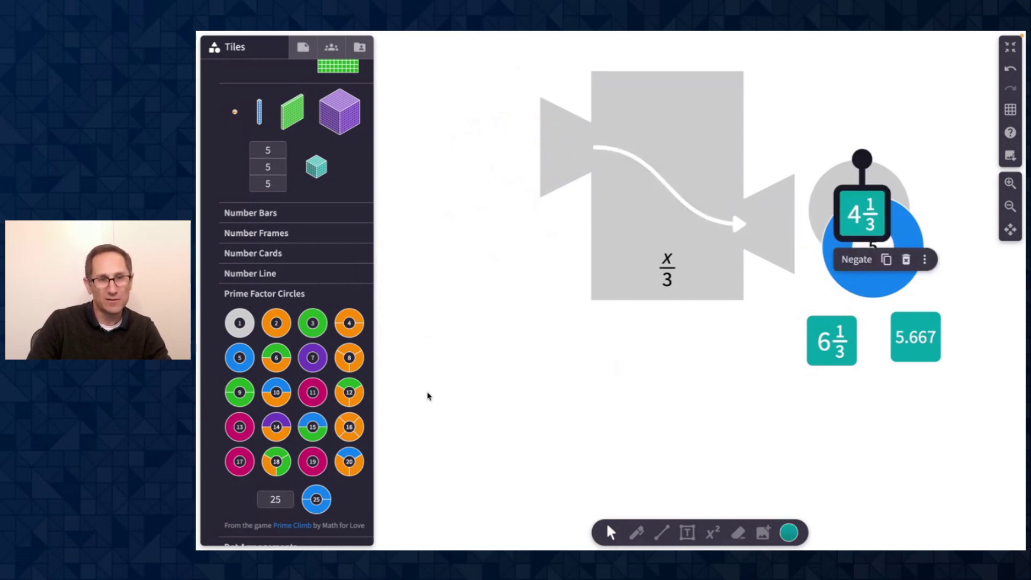
pyautogui.moveTo(349, 393); pyautogui.dragTo(502, 177)
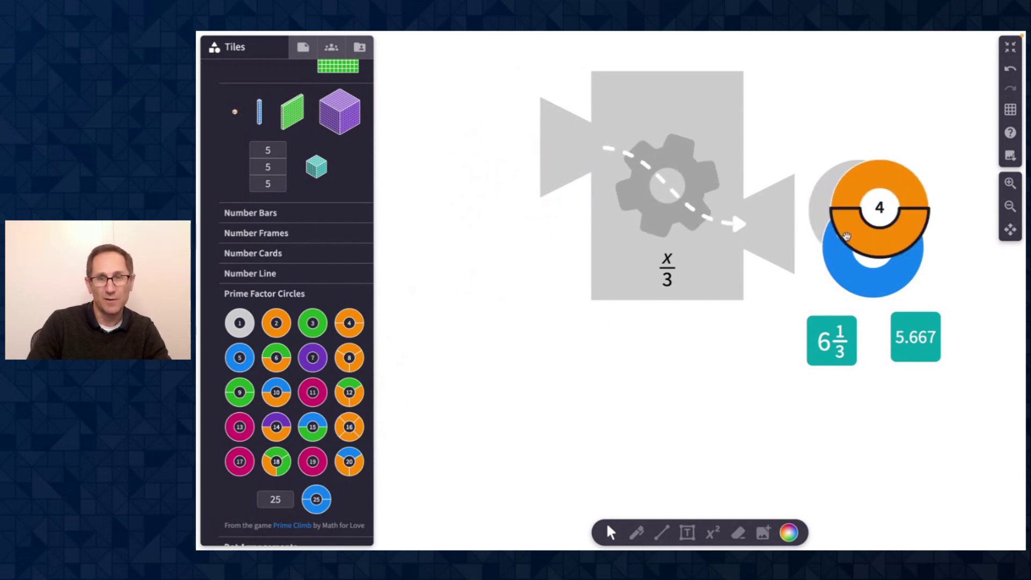
# Move the 4 circle aside and tabulate the x/3 machine's inputs and outputs.
pyautogui.moveTo(886, 208); pyautogui.dragTo(884, 116)
pyautogui.click(1010, 206)
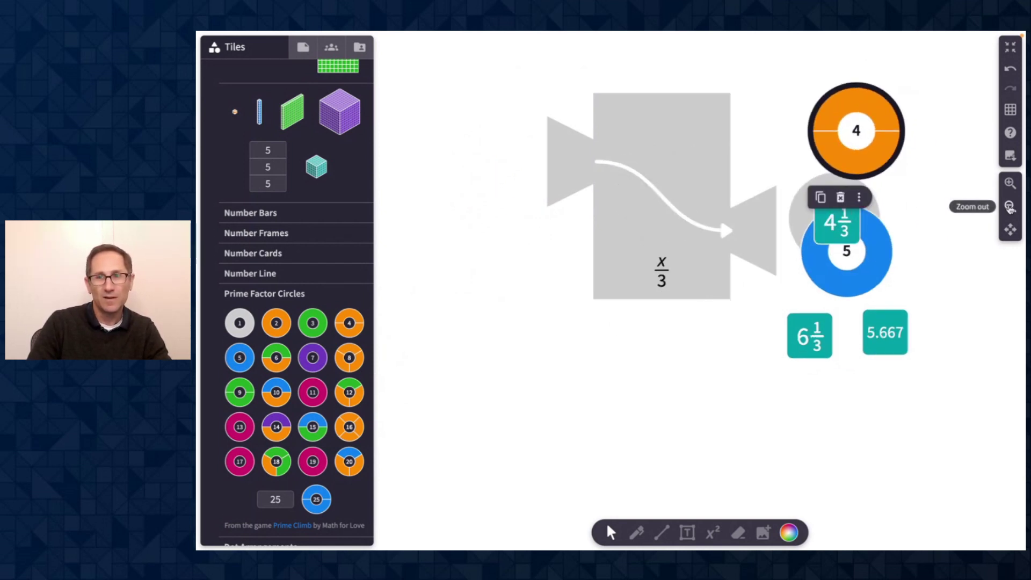
pyautogui.click(596, 229)
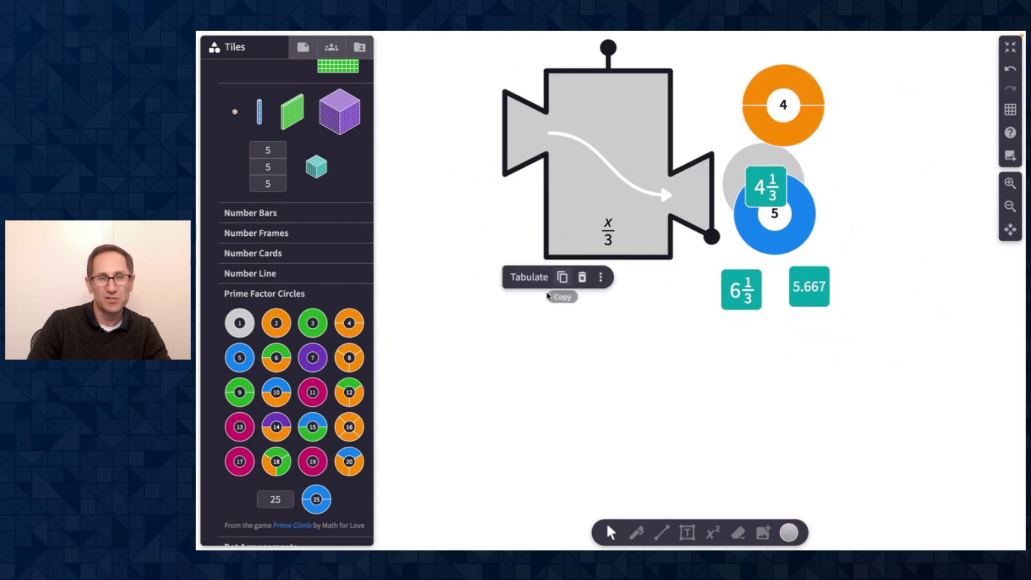
pyautogui.click(525, 277)
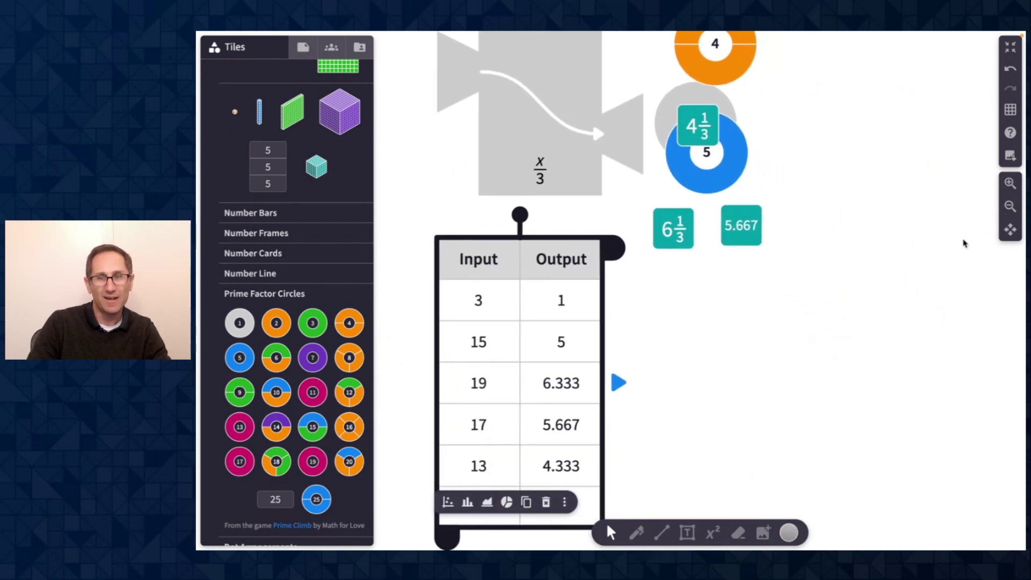
pyautogui.click(1010, 206)
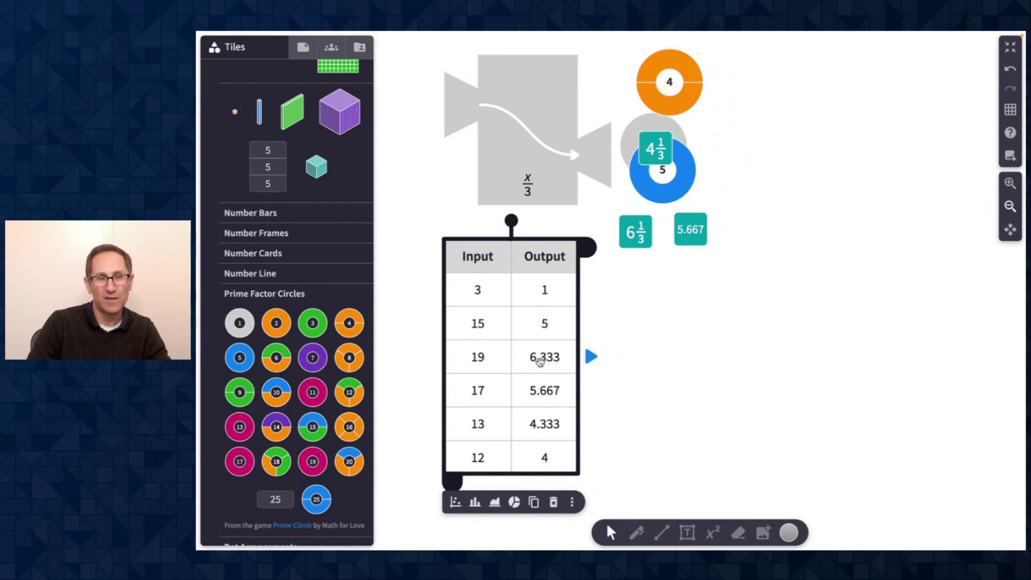
# Plot the table's values as a scatter graph beside the table.
pyautogui.click(456, 501)
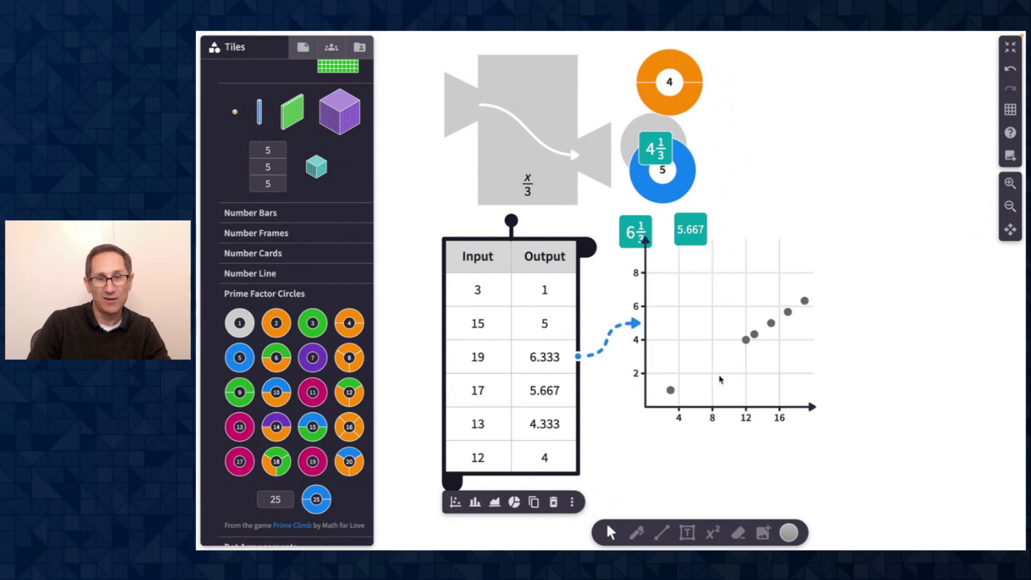
pyautogui.moveTo(679, 402); pyautogui.dragTo(663, 446)
pyautogui.click(857, 379)
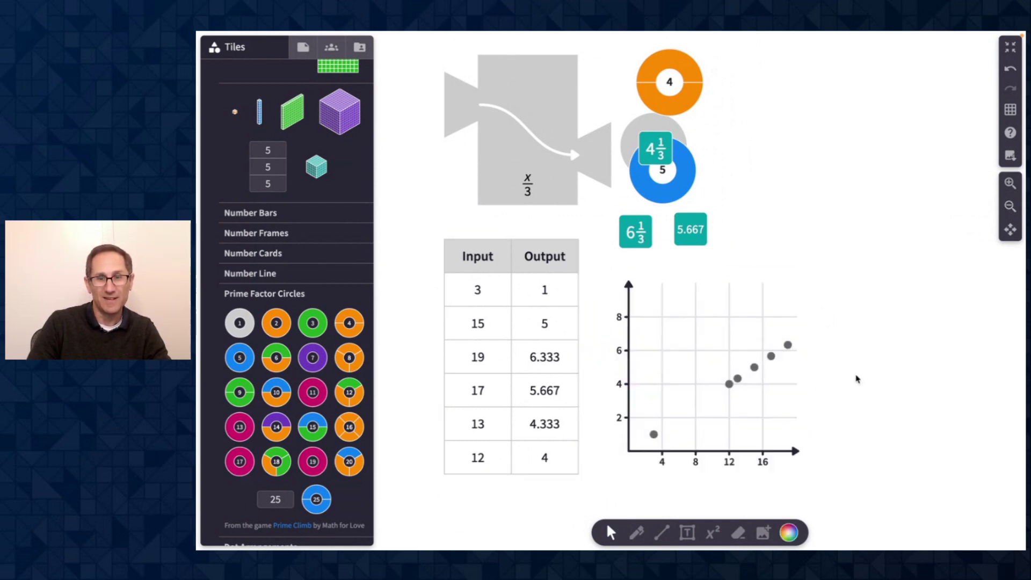
# Add a green y = 3x equation, enlarge its text, and link it to the graph.
pyautogui.click(712, 532)
pyautogui.click(832, 343)
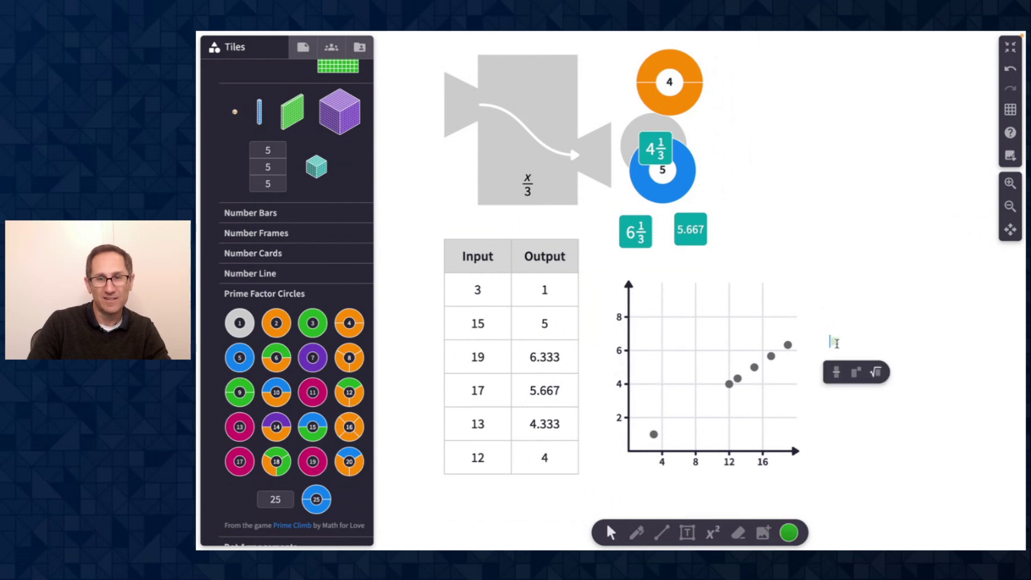
pyautogui.write('y = 3x')
pyautogui.click(927, 425)
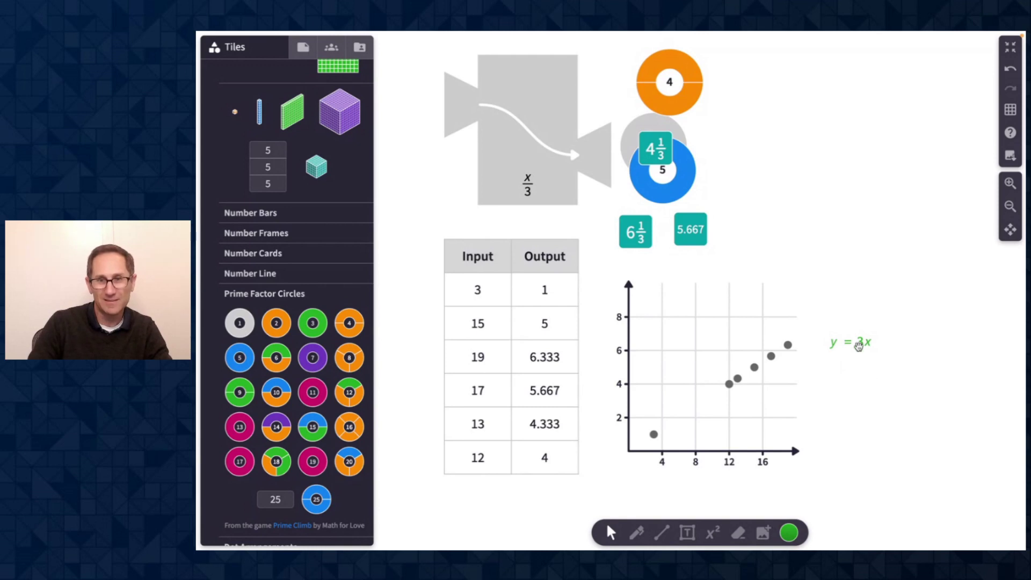
pyautogui.click(855, 341)
pyautogui.click(835, 371)
pyautogui.click(836, 371)
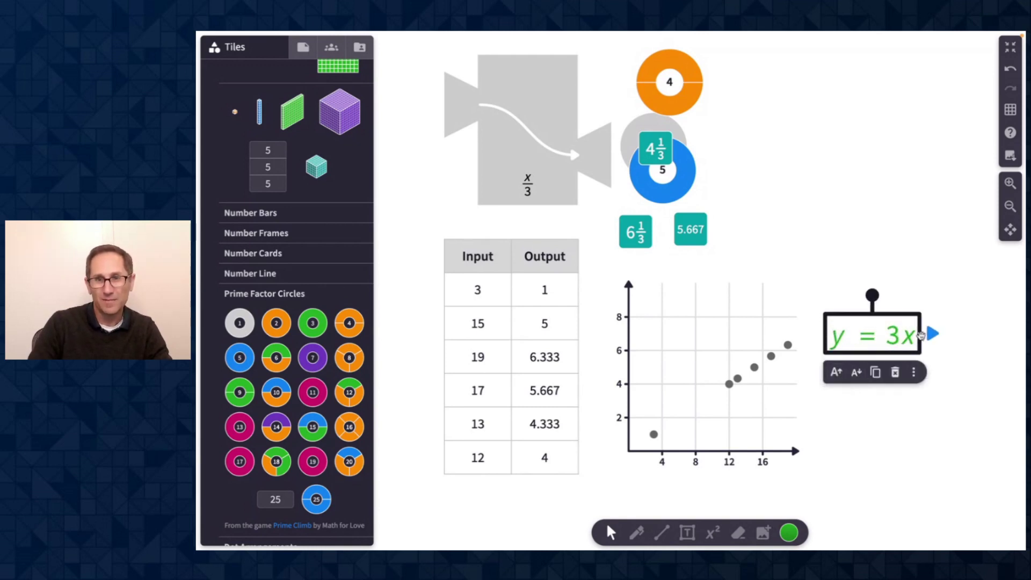
pyautogui.moveTo(921, 334); pyautogui.dragTo(788, 299)
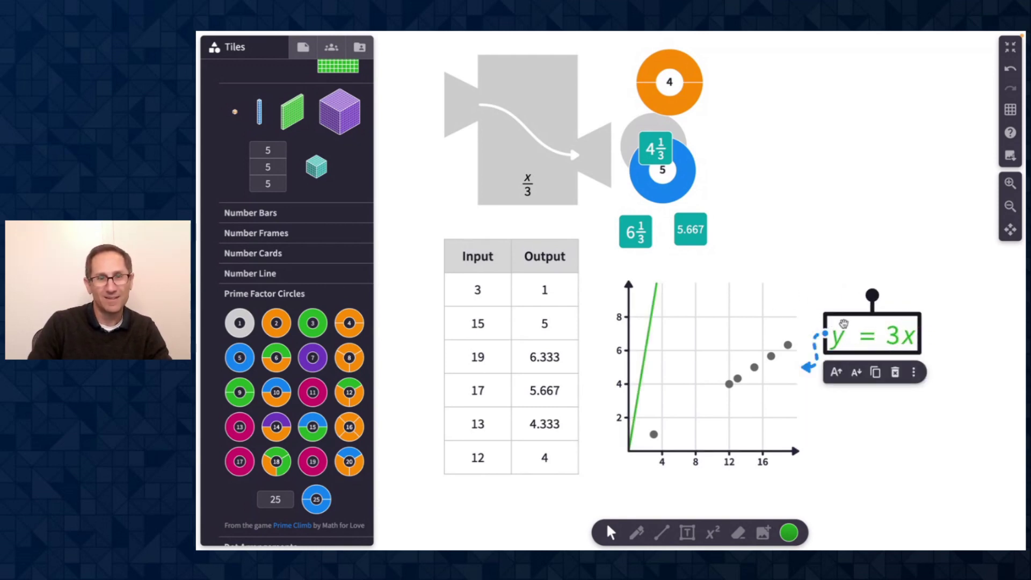
# Edit the equation to y = x/3 so its line passes through the plotted points.
pyautogui.click(889, 330)
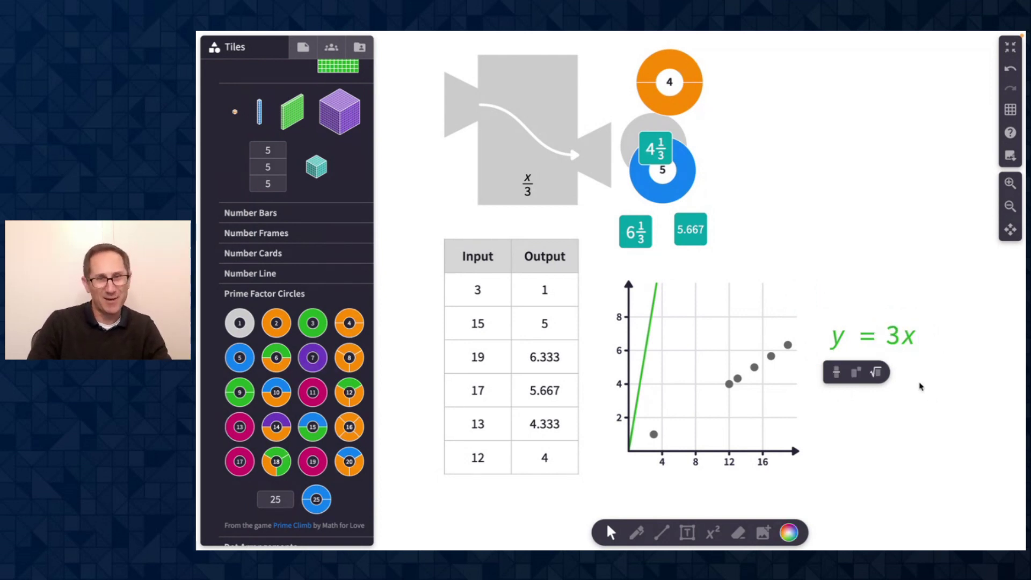
pyautogui.press('End')
pyautogui.press('BackSpace')
pyautogui.press('BackSpace')
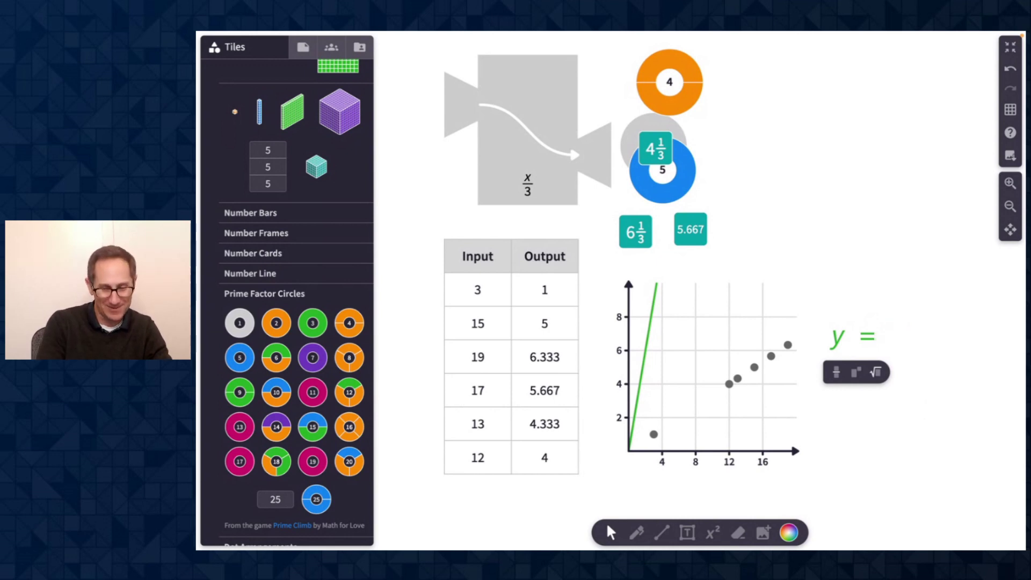
pyautogui.write('x/3')
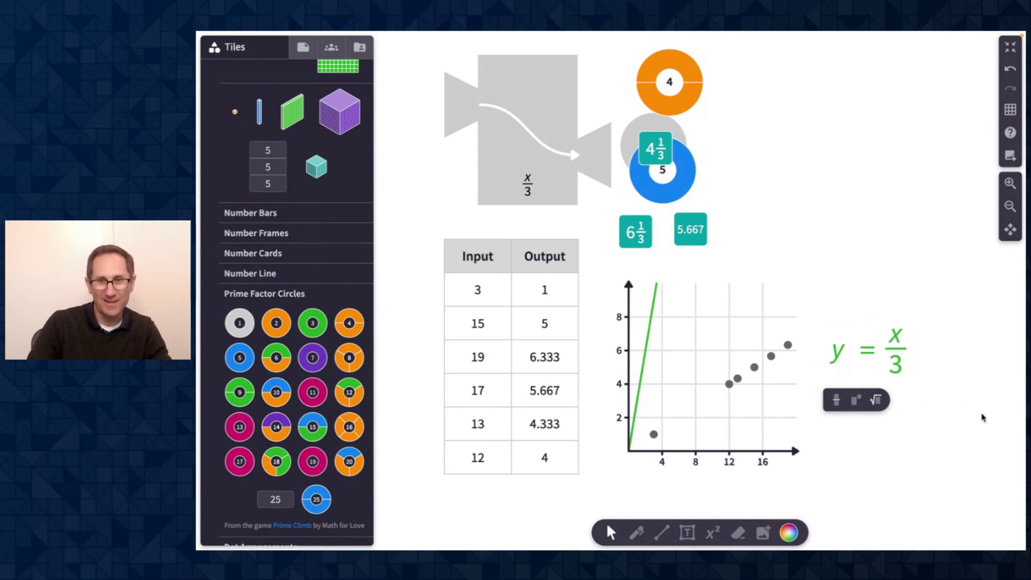
pyautogui.click(969, 412)
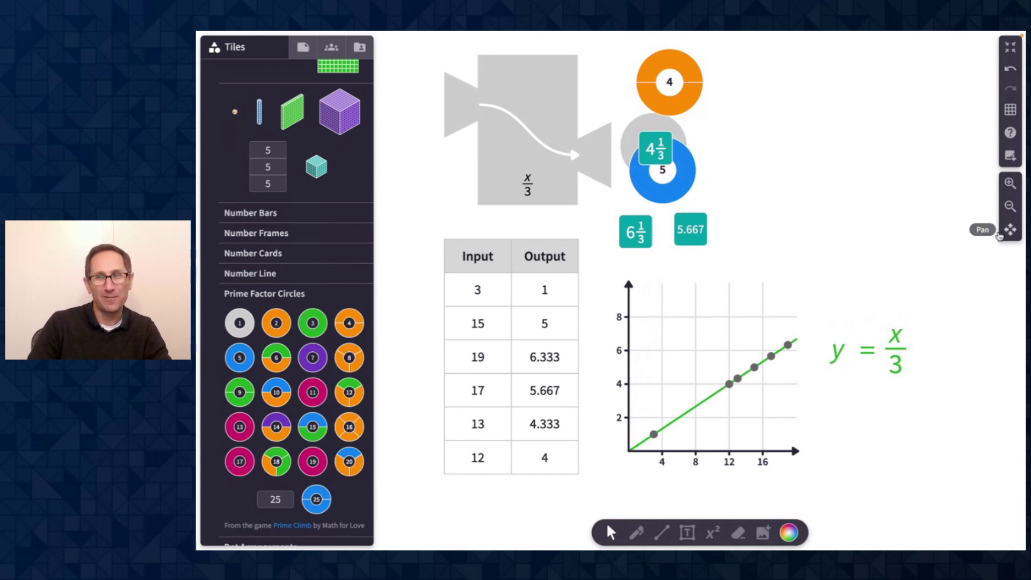
pyautogui.click(1009, 206)
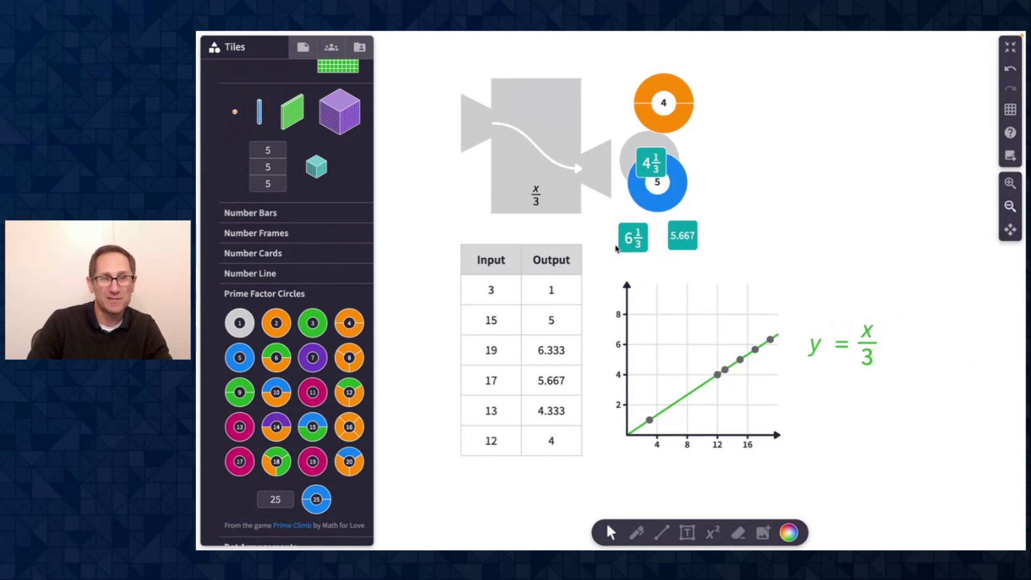
# Delete the prime factor circles and number cards from the canvas.
pyautogui.click(533, 167)
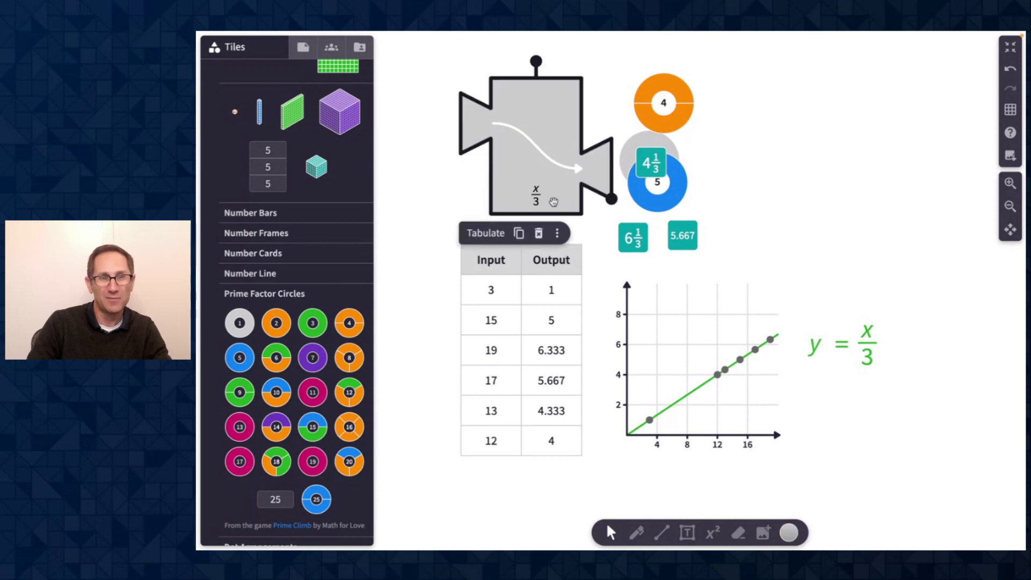
pyautogui.moveTo(627, 85); pyautogui.dragTo(703, 240)
pyautogui.press('Delete')
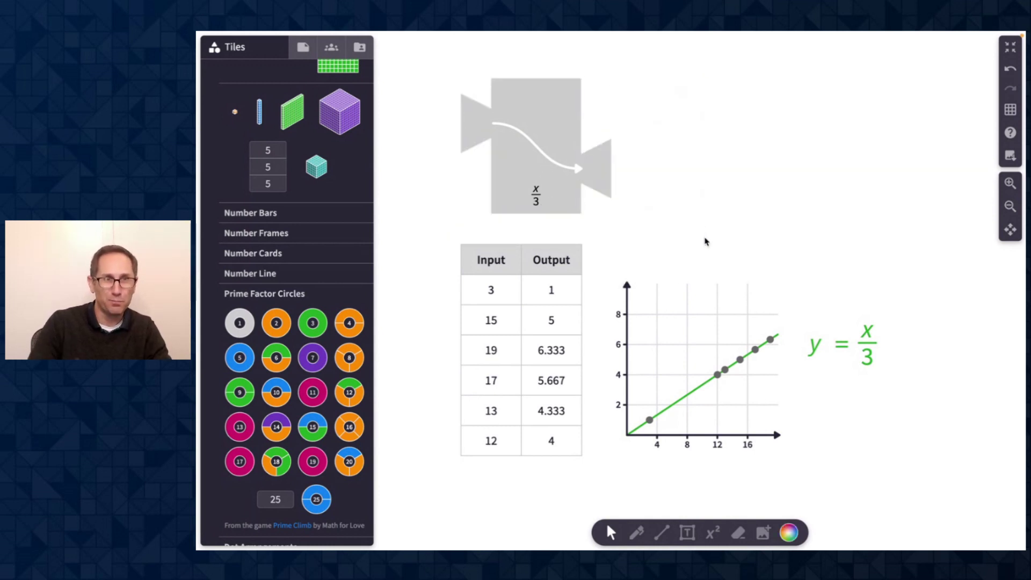
# Turn off Show expression to hide the machine's x/3 rule.
pyautogui.click(533, 177)
pyautogui.click(557, 232)
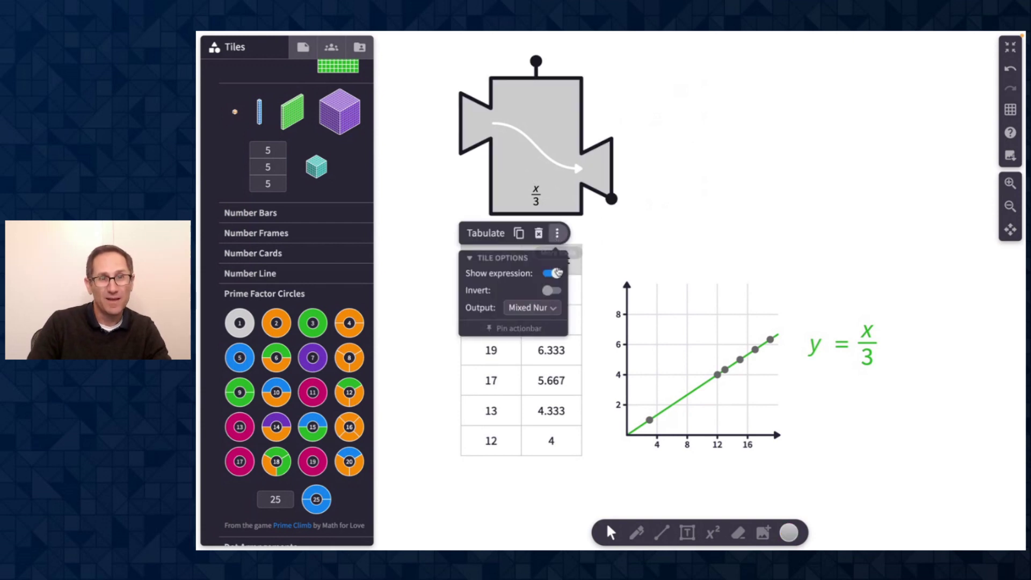
pyautogui.scroll(2, 652, 243)
pyautogui.click(578, 281)
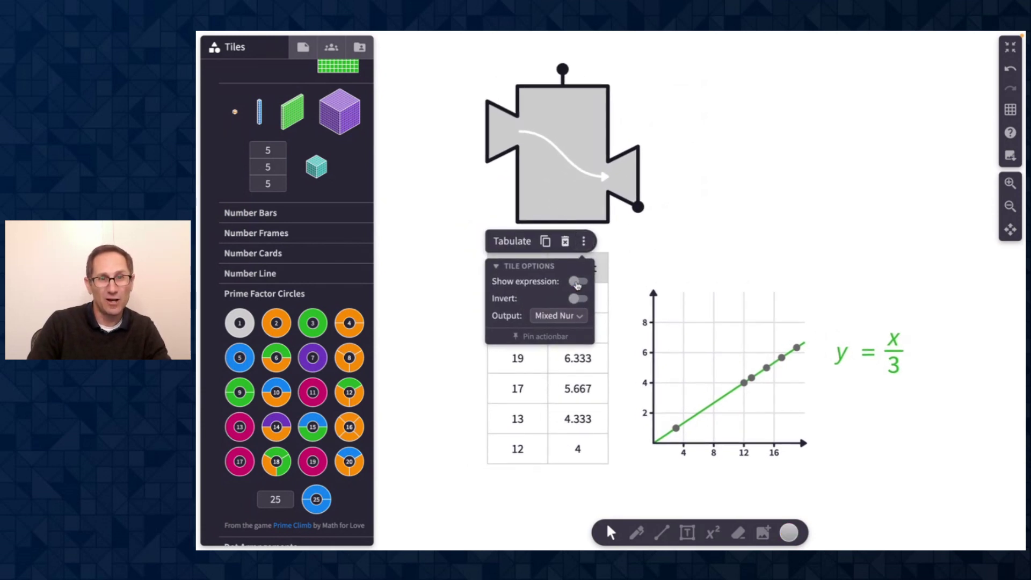
pyautogui.click(1009, 183)
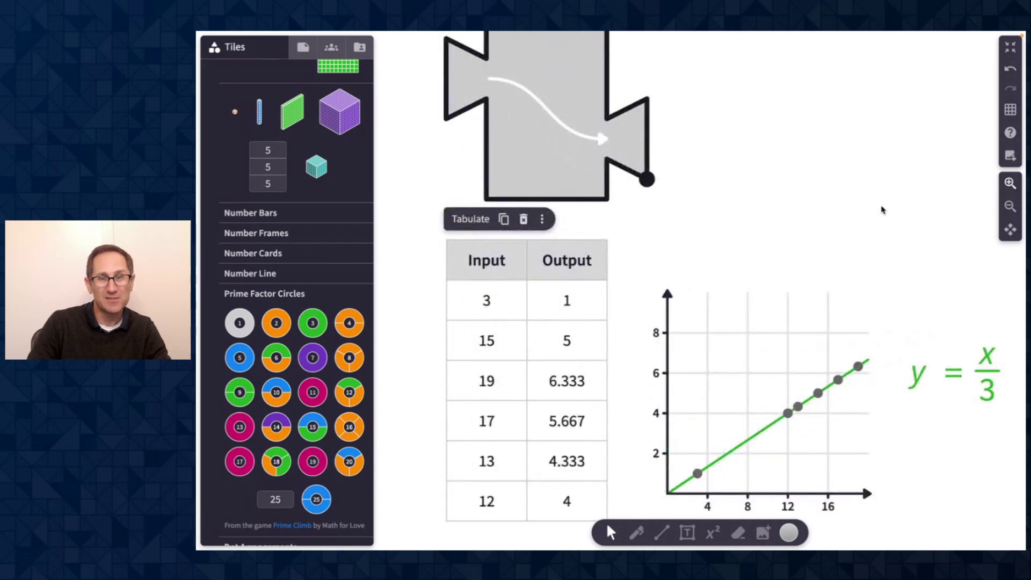
pyautogui.scroll(1, 881, 207)
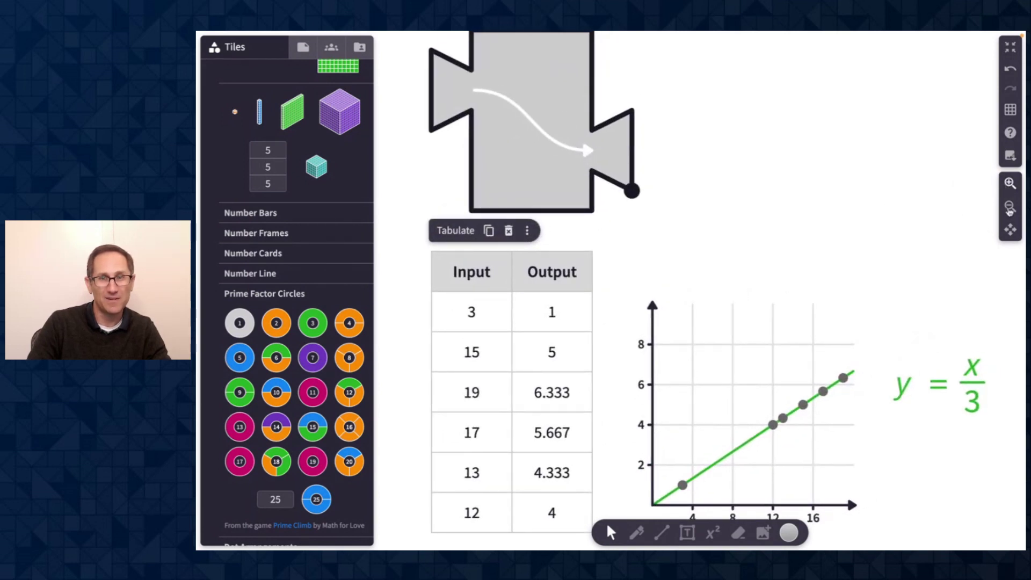
pyautogui.click(1009, 207)
pyautogui.click(736, 266)
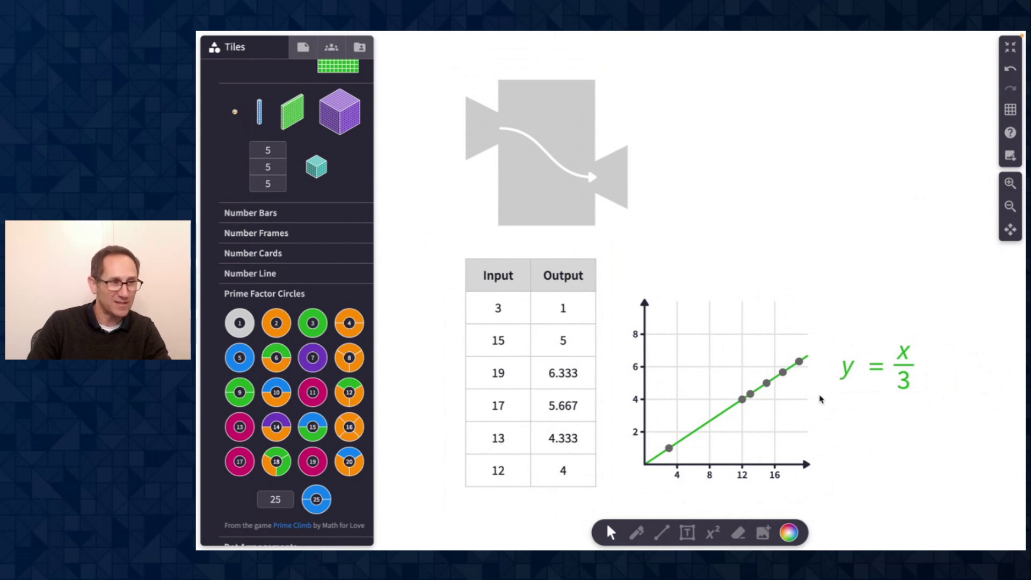
# Edit the graphed equation back to y = 3x.
pyautogui.click(905, 360)
pyautogui.press('Down')
pyautogui.press('Right')
pyautogui.press('BackSpace')
pyautogui.press('BackSpace')
pyautogui.press('BackSpace')
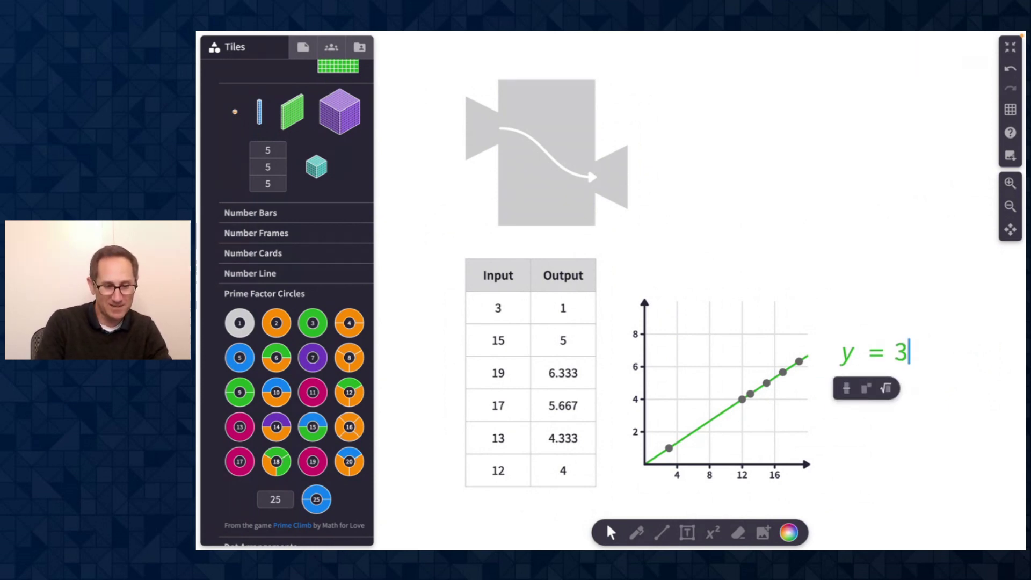
pyautogui.click(962, 428)
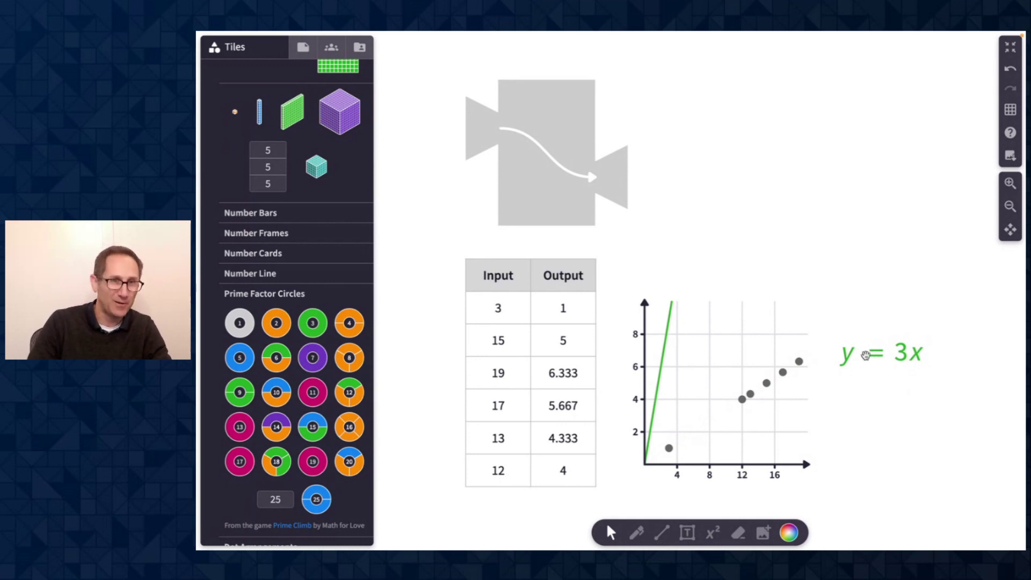
pyautogui.click(529, 204)
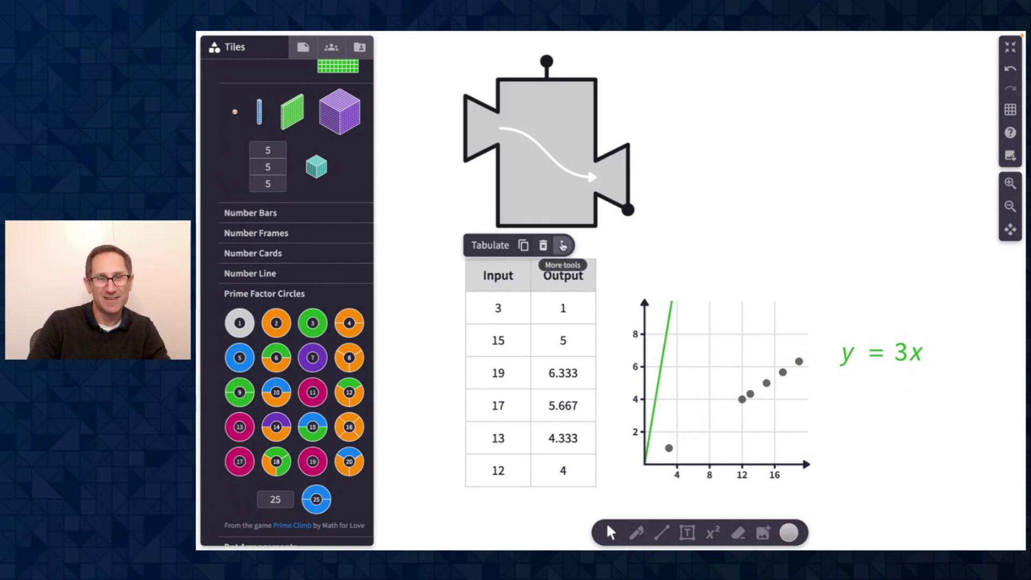
# Change the function machine's rule from x/3 to 2x + 1.
pyautogui.click(561, 247)
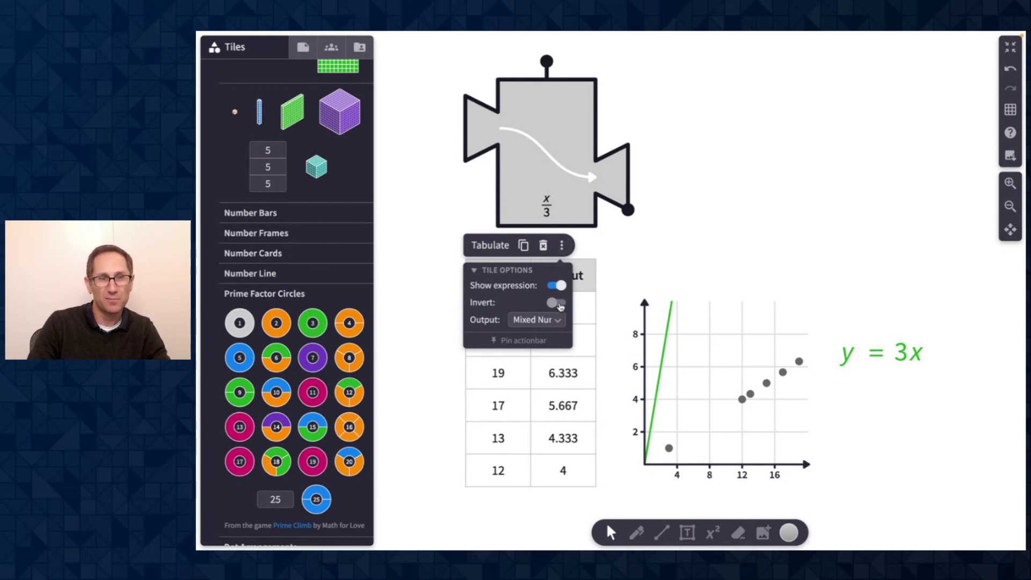
pyautogui.click(551, 216)
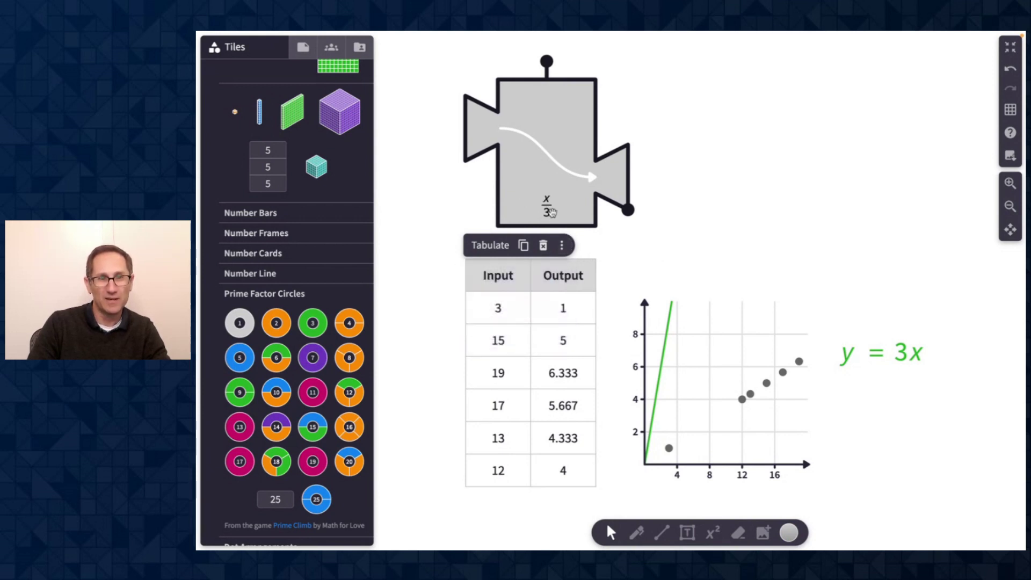
pyautogui.click(1007, 189)
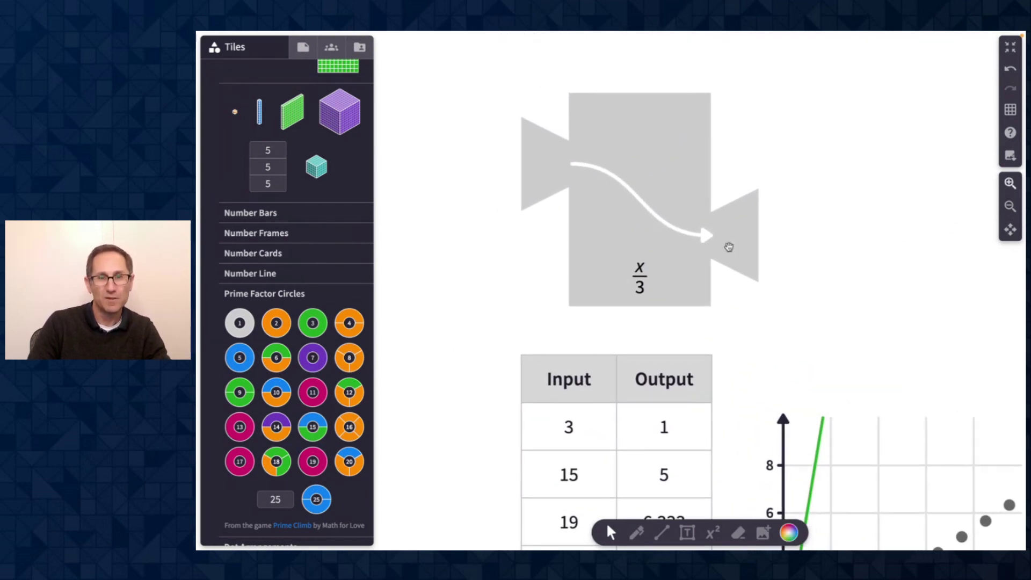
pyautogui.click(625, 278)
pyautogui.press('BackSpace')
pyautogui.press('BackSpace')
pyautogui.hotkey('shift', 'Left')
pyautogui.write('2x + 1')
pyautogui.click(775, 271)
# Switch the function machine to Invert mode, turning it magenta.
pyautogui.click(642, 256)
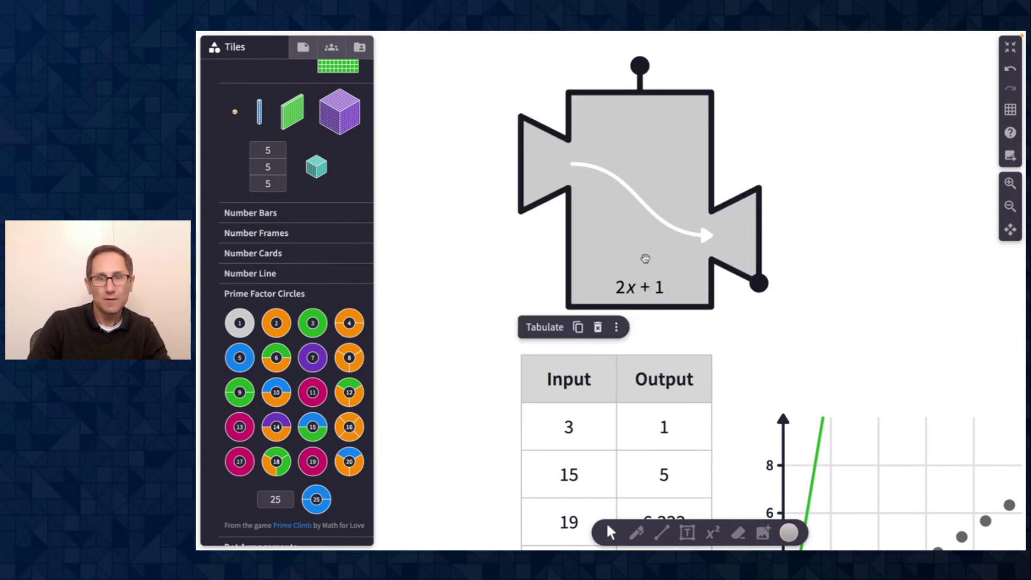
pyautogui.click(616, 326)
pyautogui.click(612, 385)
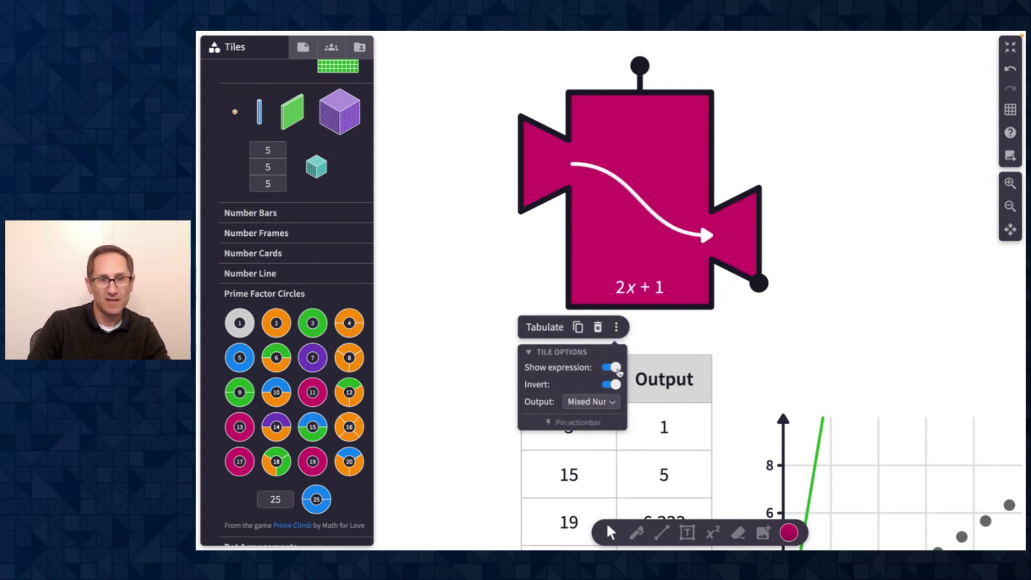
# Place a number card beside the machine and feed a 10 card through the inverted machine, giving 4½.
pyautogui.click(481, 292)
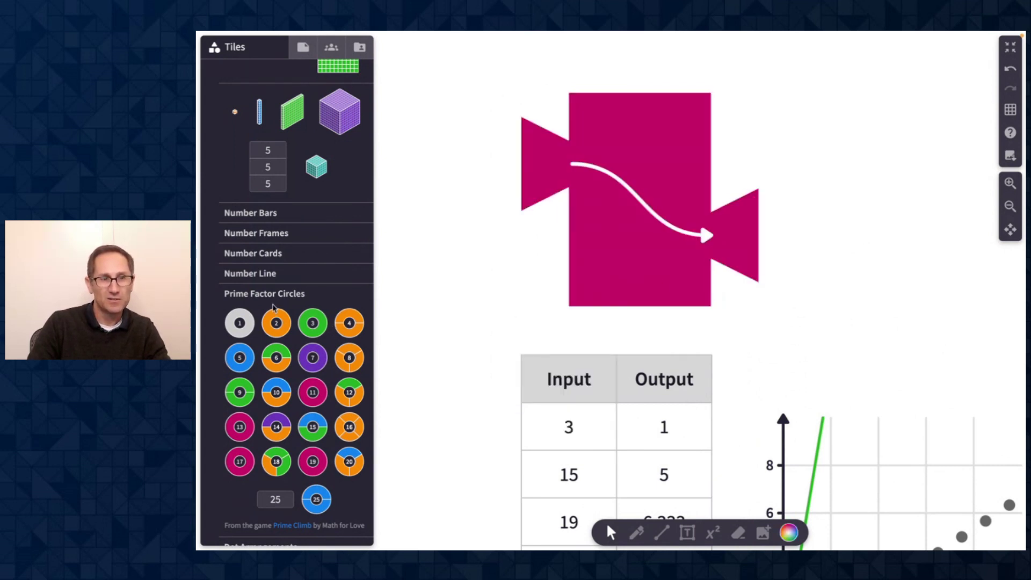
pyautogui.scroll(1, 273, 307)
pyautogui.click(257, 268)
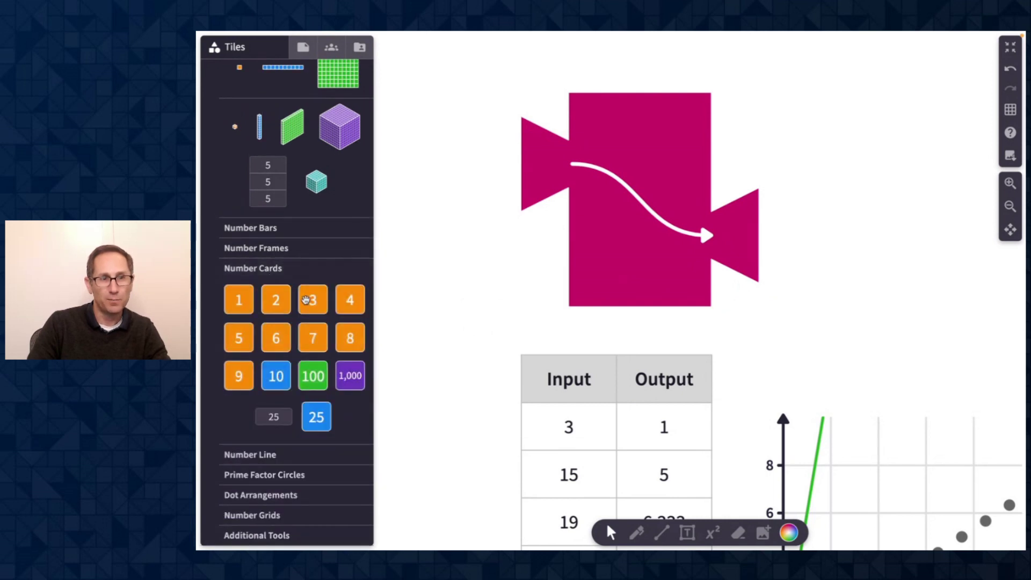
pyautogui.moveTo(306, 300); pyautogui.dragTo(646, 271)
pyautogui.click(446, 295)
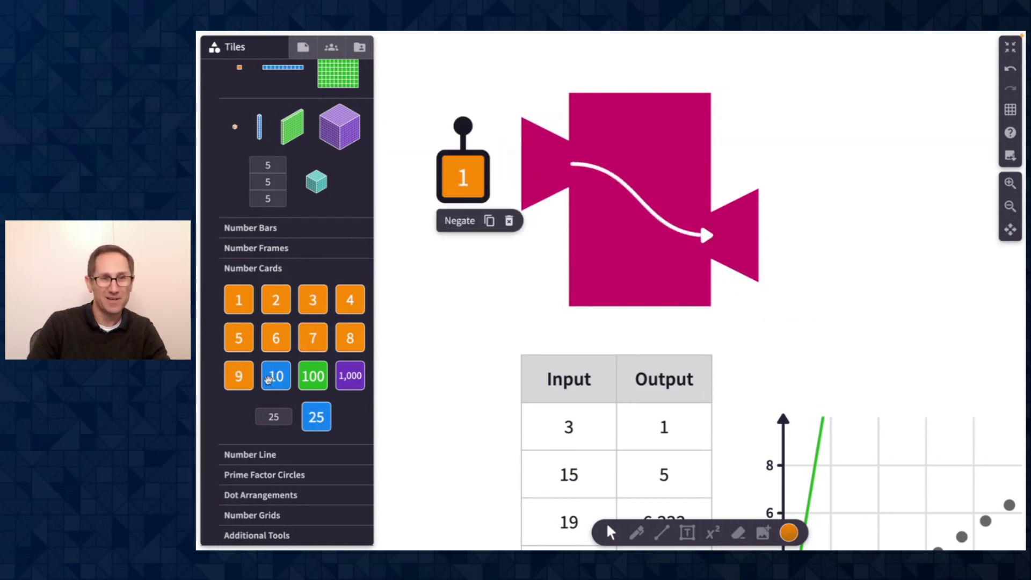
pyautogui.moveTo(275, 376); pyautogui.dragTo(782, 258)
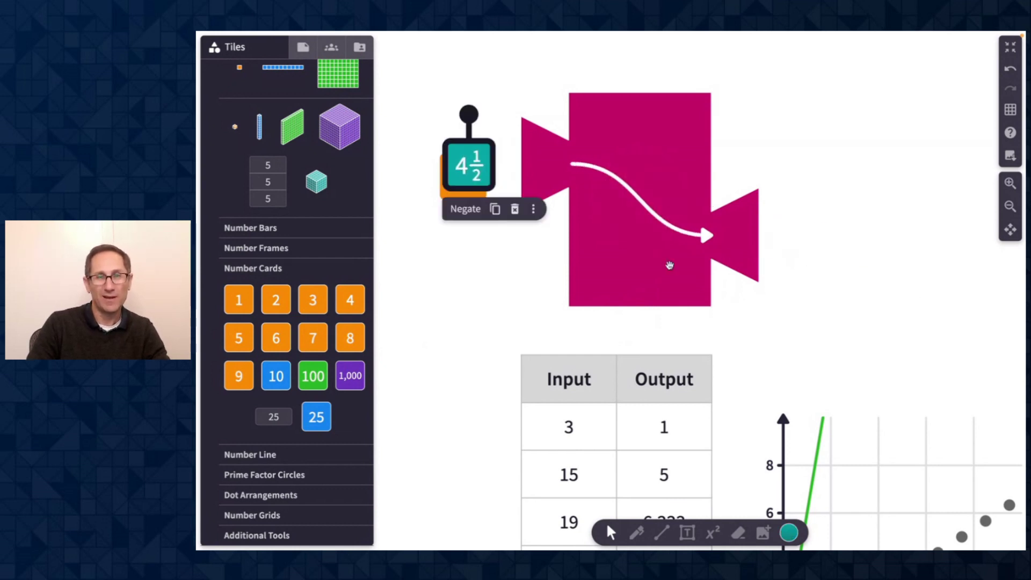
# Turn Invert off, feed an 8 card in to get 17, and show the 2x + 1 rule.
pyautogui.click(643, 270)
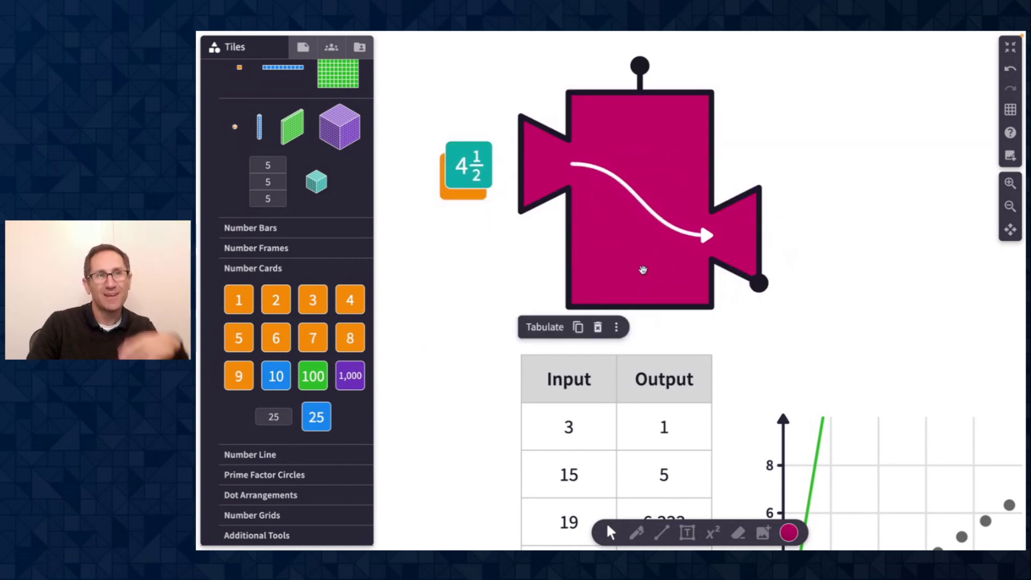
pyautogui.click(616, 327)
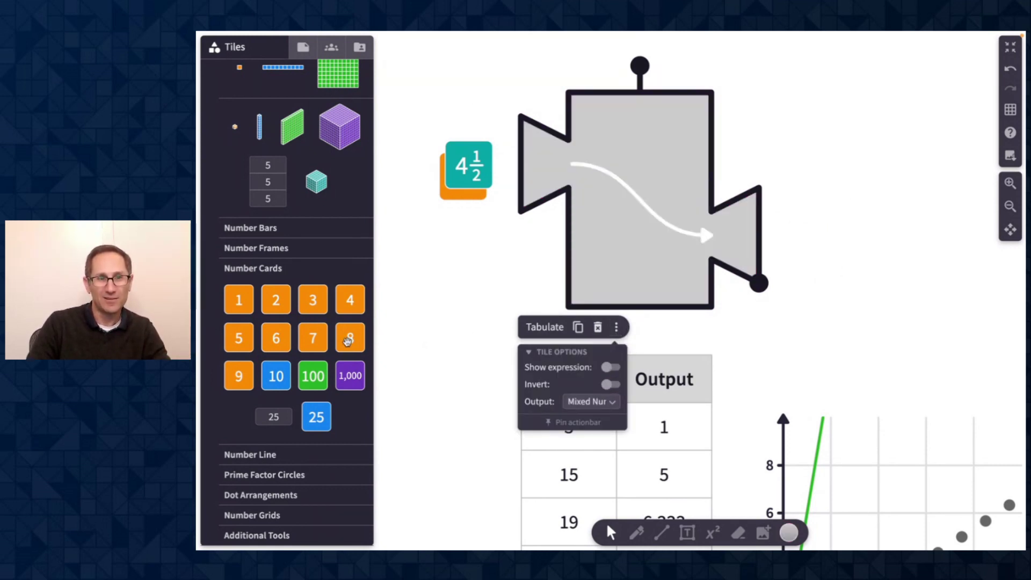
pyautogui.moveTo(350, 338); pyautogui.dragTo(469, 177)
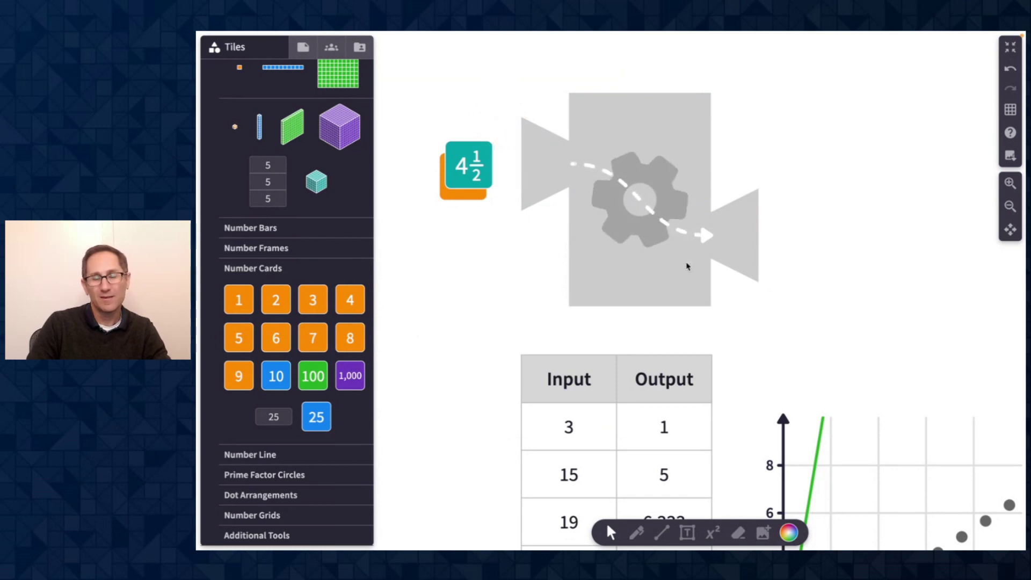
pyautogui.click(639, 276)
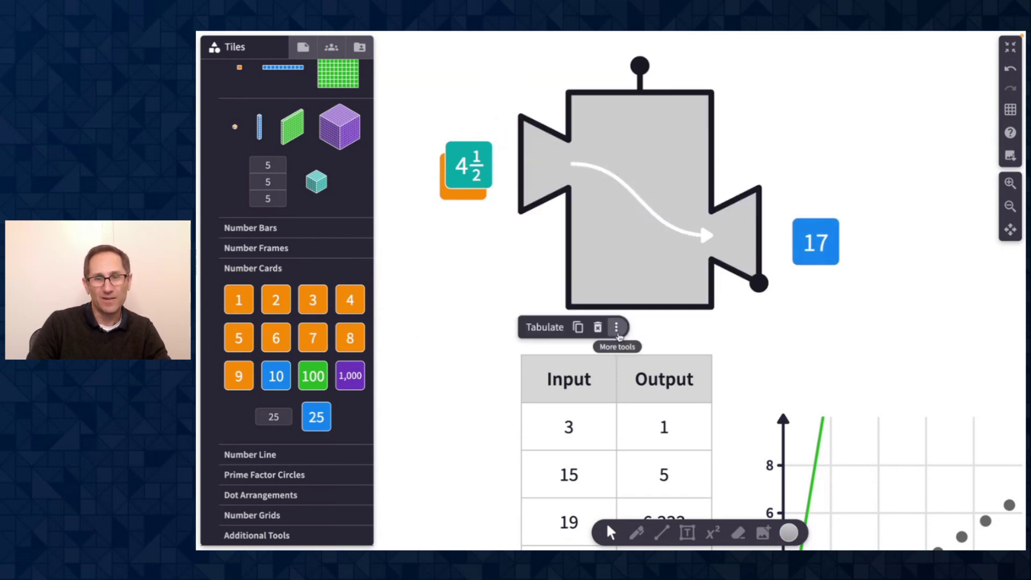
pyautogui.click(616, 328)
pyautogui.click(611, 367)
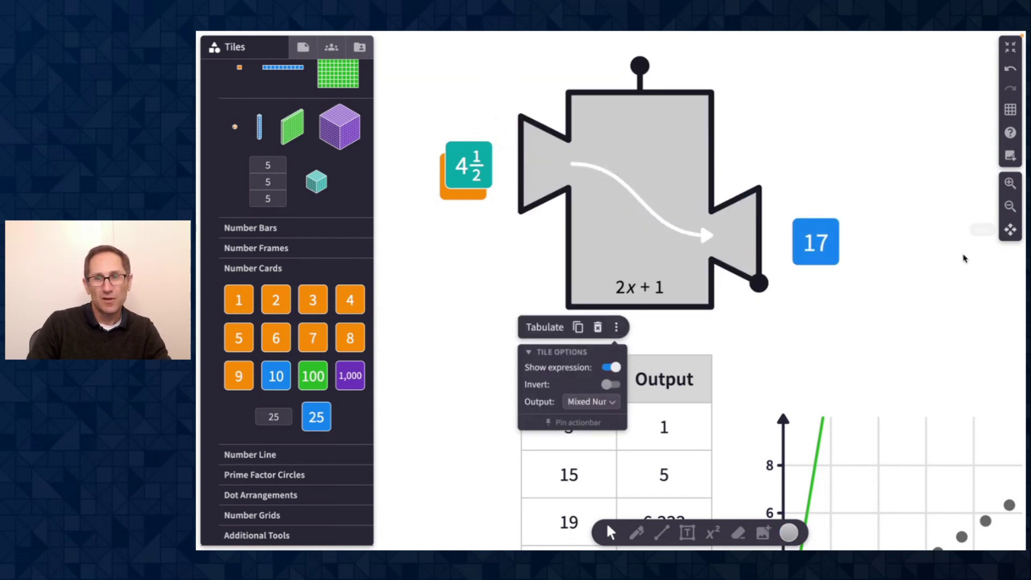
# Place an x + 1 function machine from the Algebra tiles and duplicate it.
pyautogui.click(1009, 207)
pyautogui.scroll(-10, 897, 272)
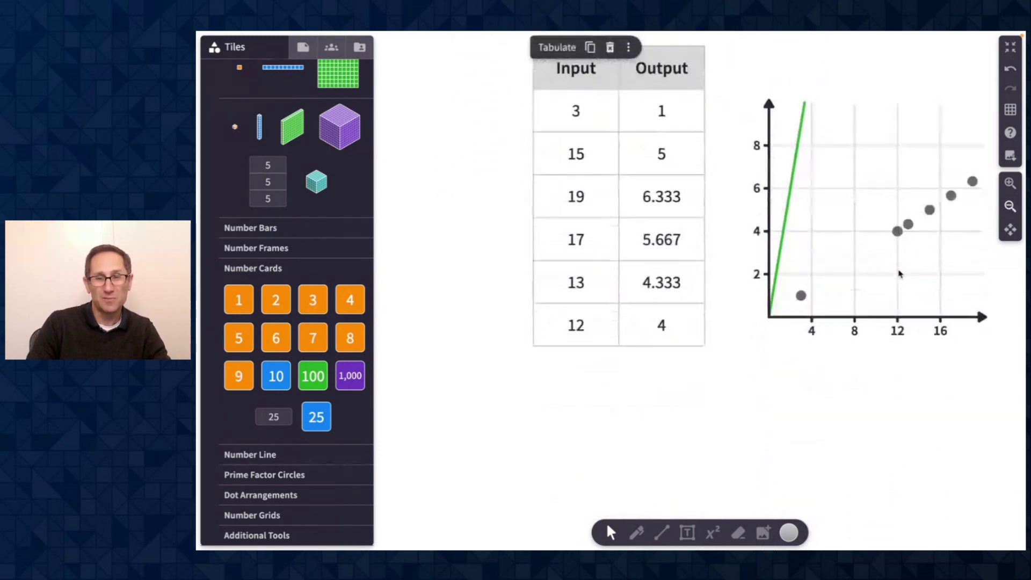
pyautogui.scroll(-3, 304, 323)
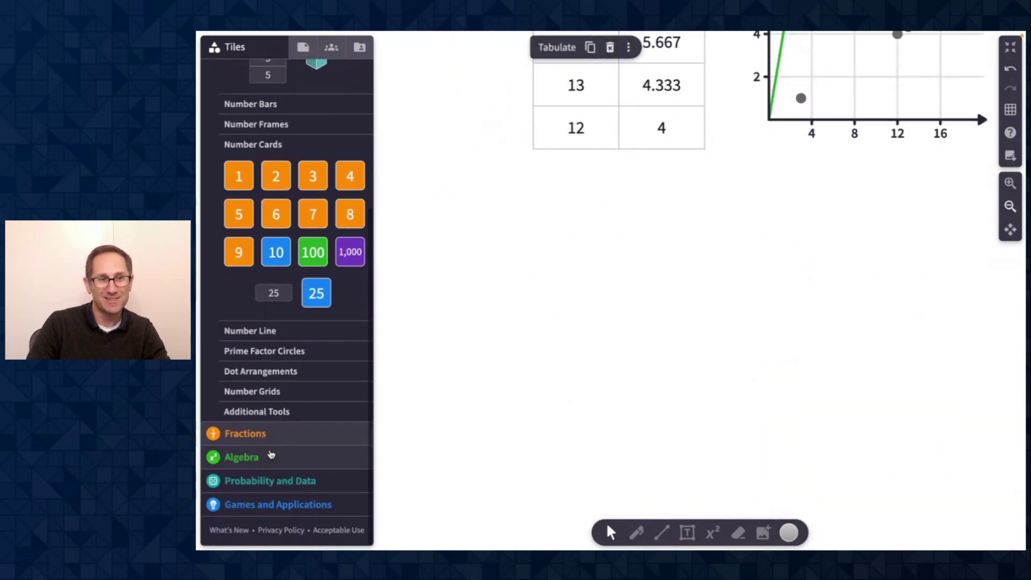
pyautogui.click(331, 456)
pyautogui.moveTo(290, 393); pyautogui.dragTo(368, 385)
pyautogui.click(305, 406)
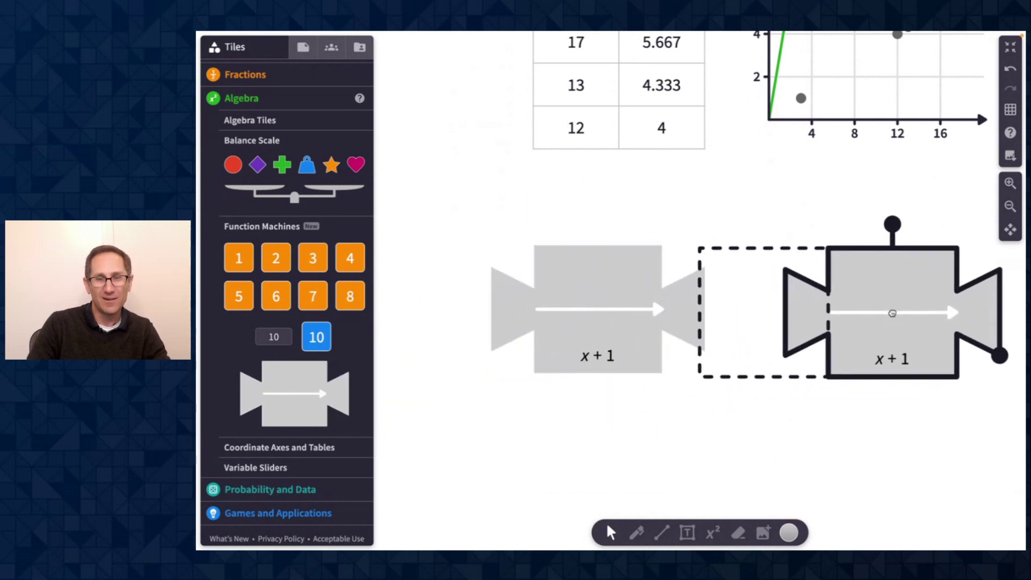
# Set the copy's rule to 3x, feed 7 cards through for 24, and add a machine below.
pyautogui.click(1009, 208)
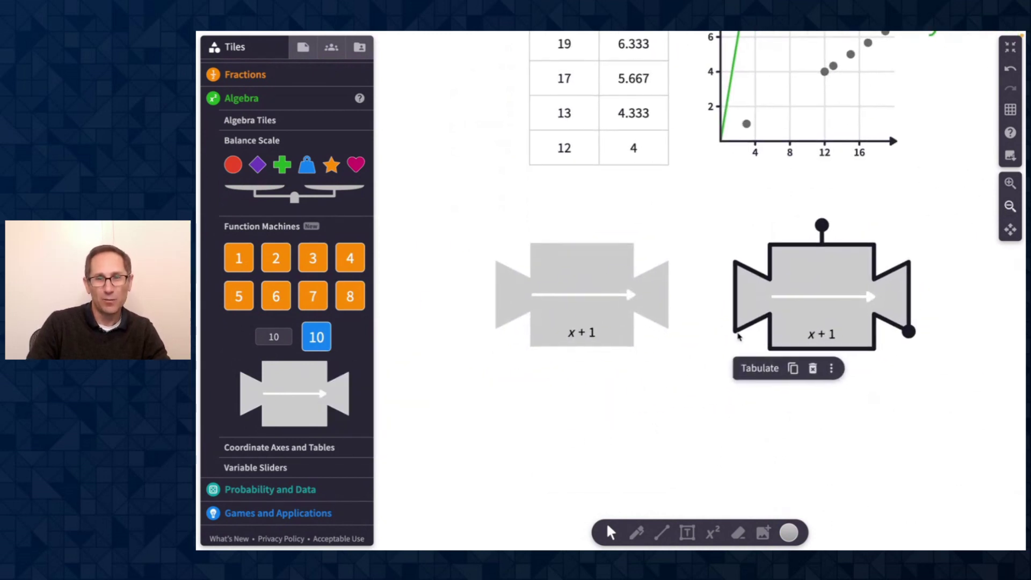
pyautogui.click(829, 331)
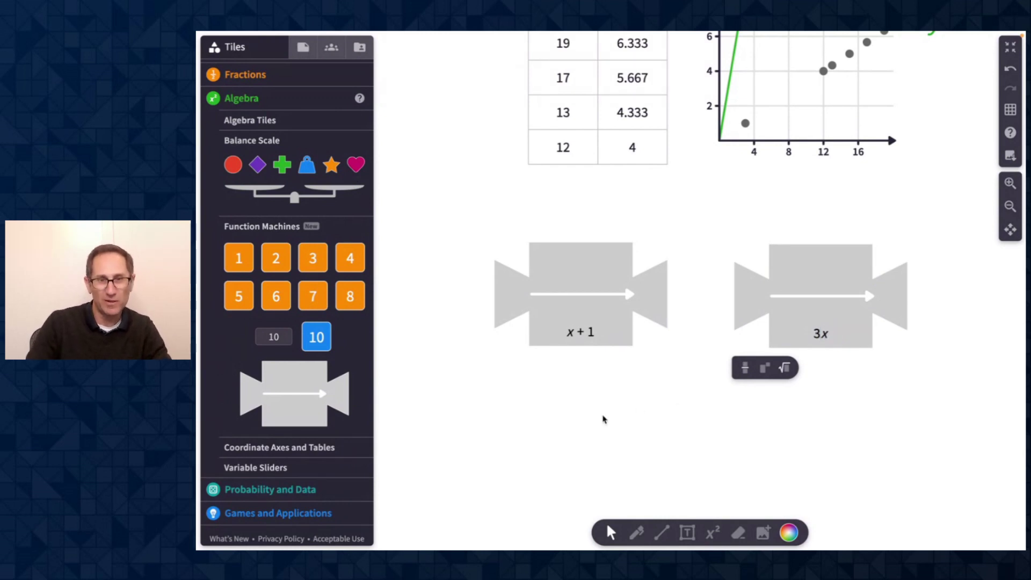
pyautogui.click(604, 418)
pyautogui.moveTo(314, 302); pyautogui.dragTo(453, 299)
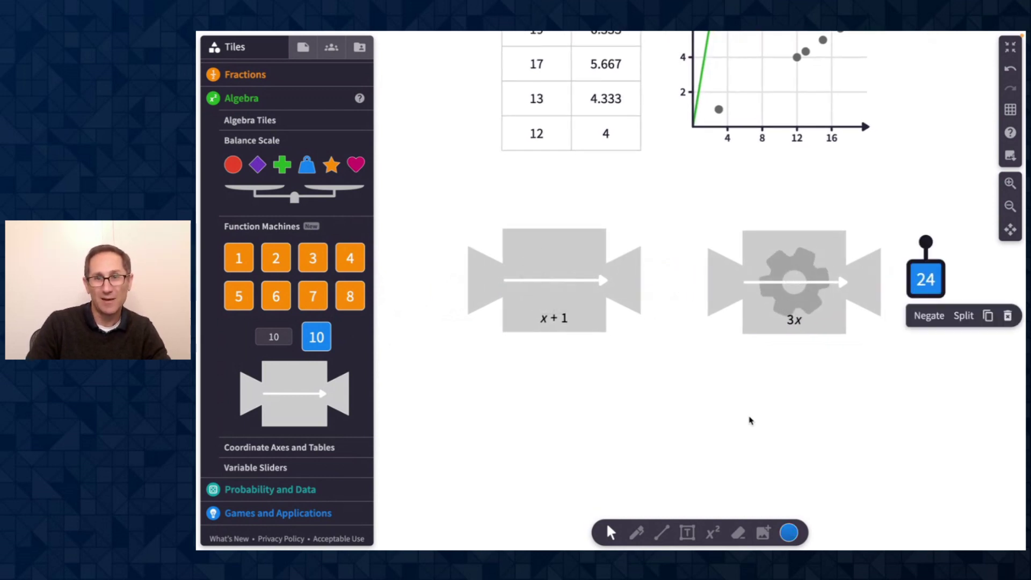
pyautogui.moveTo(301, 380); pyautogui.dragTo(696, 427)
pyautogui.moveTo(307, 304); pyautogui.dragTo(431, 289)
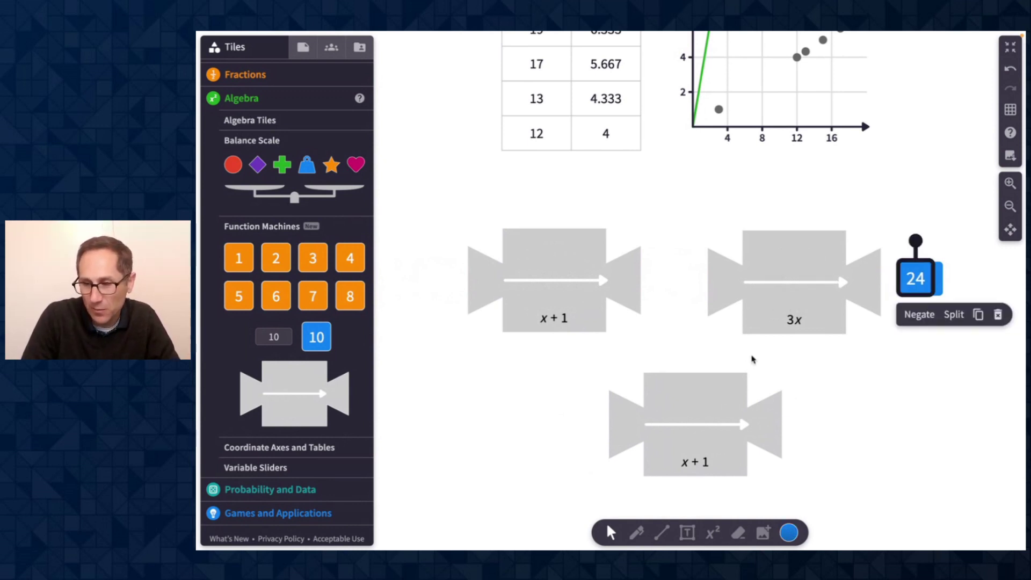
# Place the pink arrow from Geometry's Other Shapes below the x + 1 machine, flipping it twice.
pyautogui.scroll(-5, 518, 337)
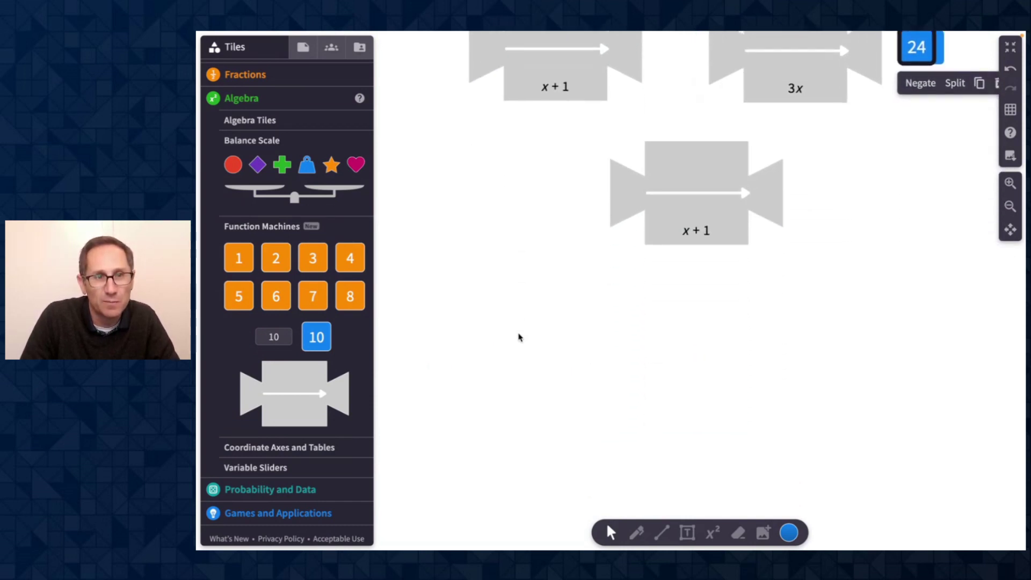
pyautogui.click(302, 51)
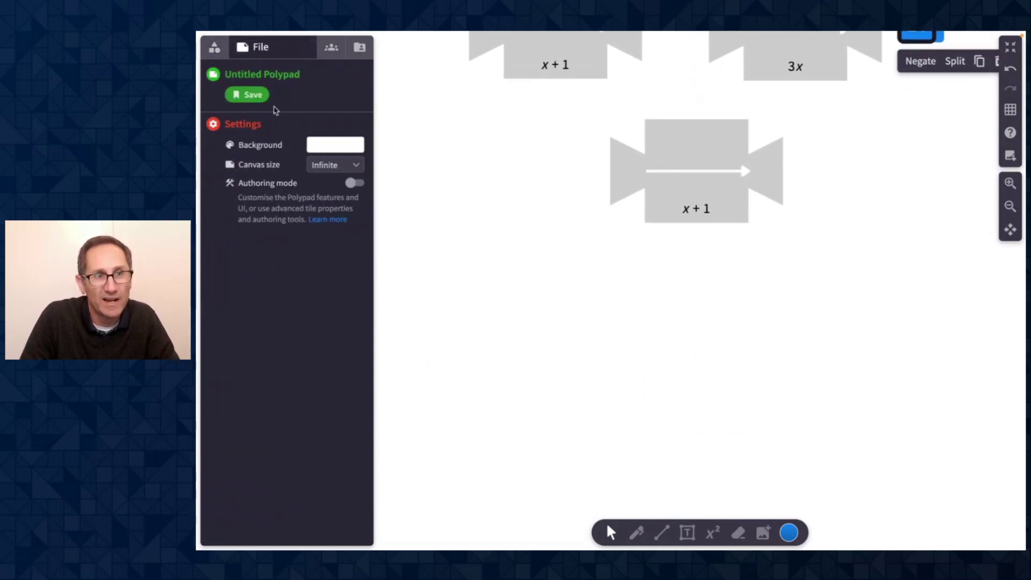
pyautogui.click(214, 48)
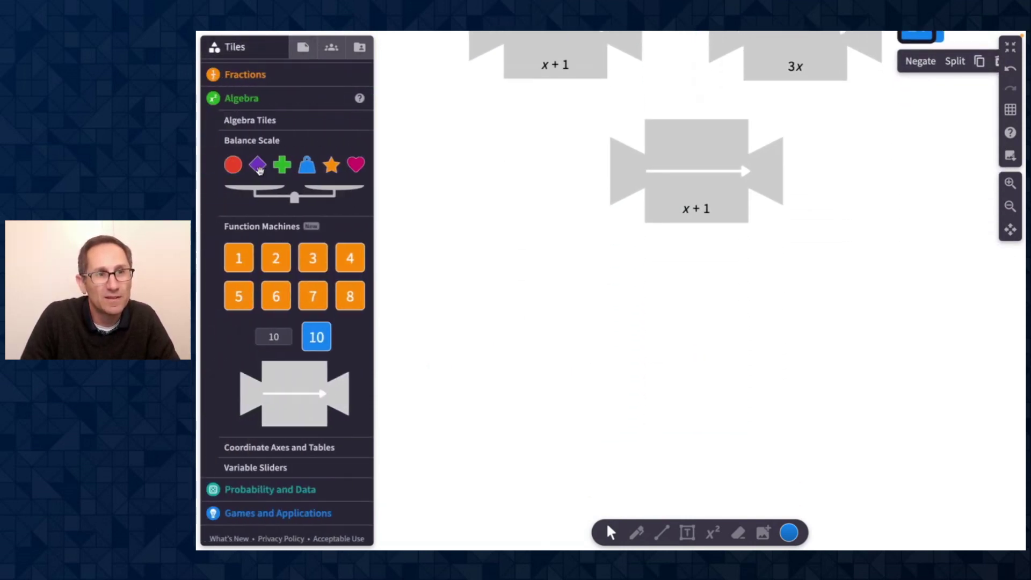
pyautogui.click(246, 74)
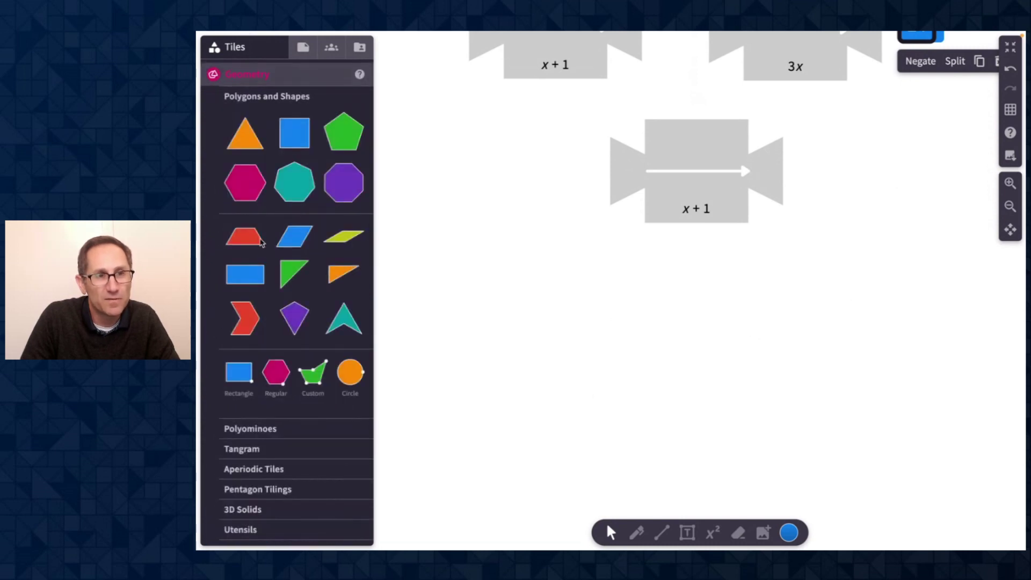
pyautogui.scroll(-1, 260, 427)
pyautogui.scroll(-10, 259, 427)
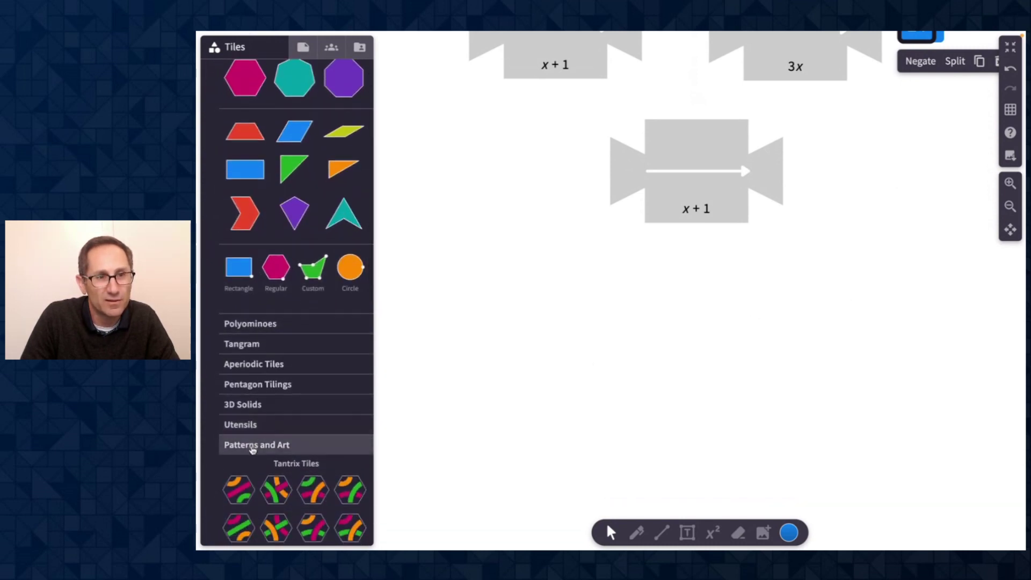
pyautogui.moveTo(314, 375); pyautogui.dragTo(660, 290)
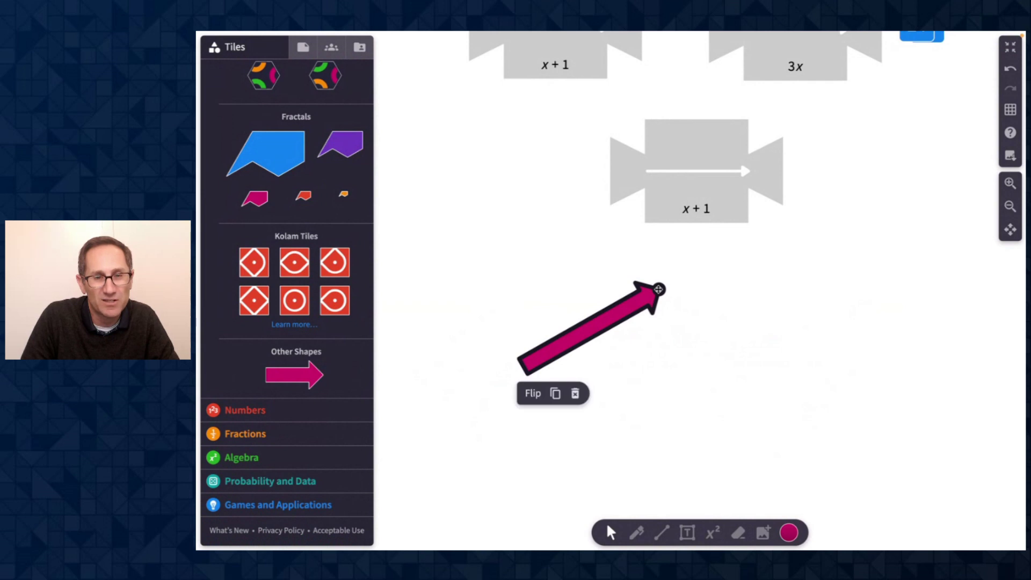
pyautogui.click(531, 394)
pyautogui.click(532, 394)
pyautogui.scroll(-2, 721, 349)
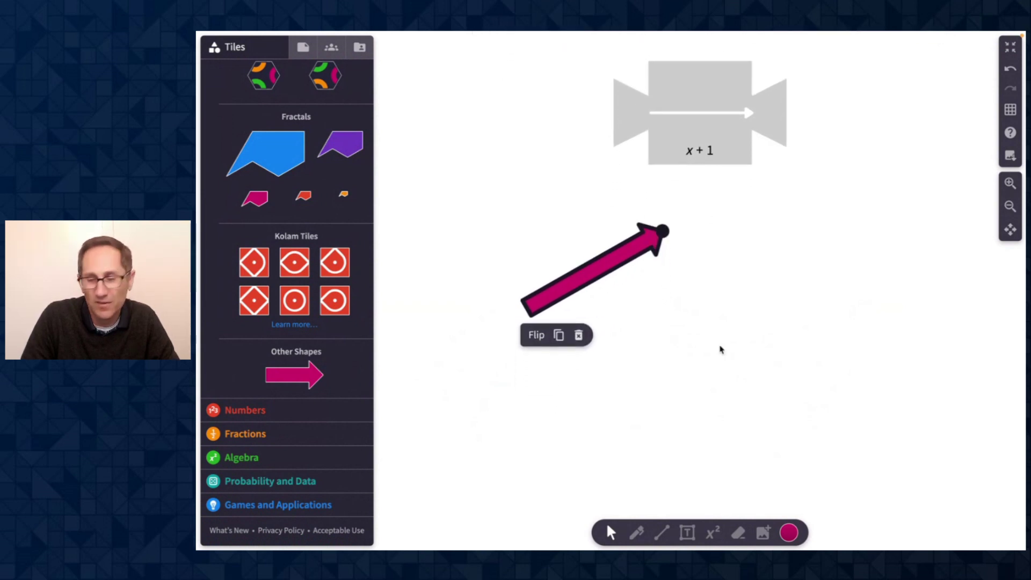
pyautogui.scroll(-1, 720, 350)
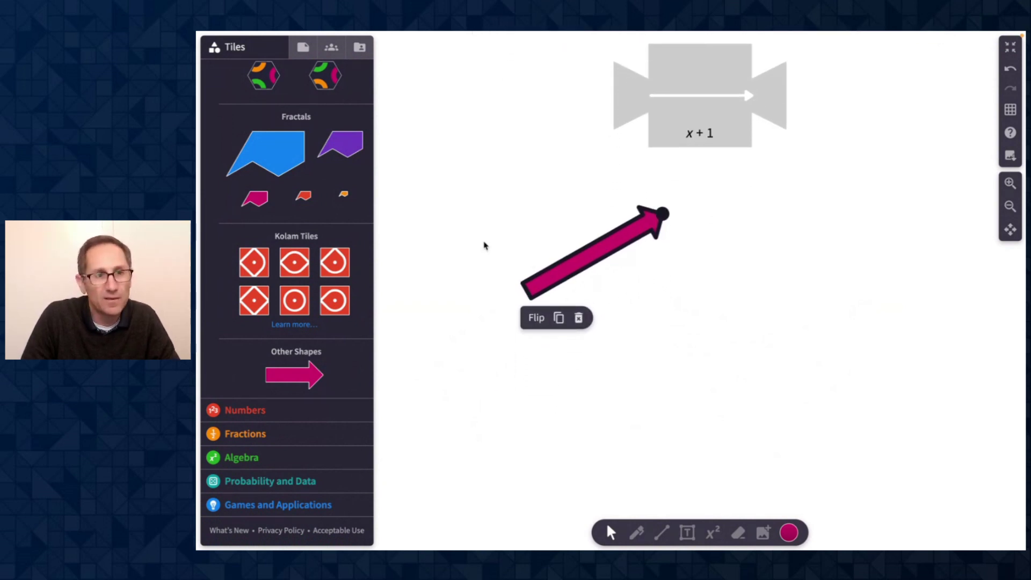
# Place a purple octagon on the canvas with an Algebra balance scale below it.
pyautogui.scroll(15, 281, 306)
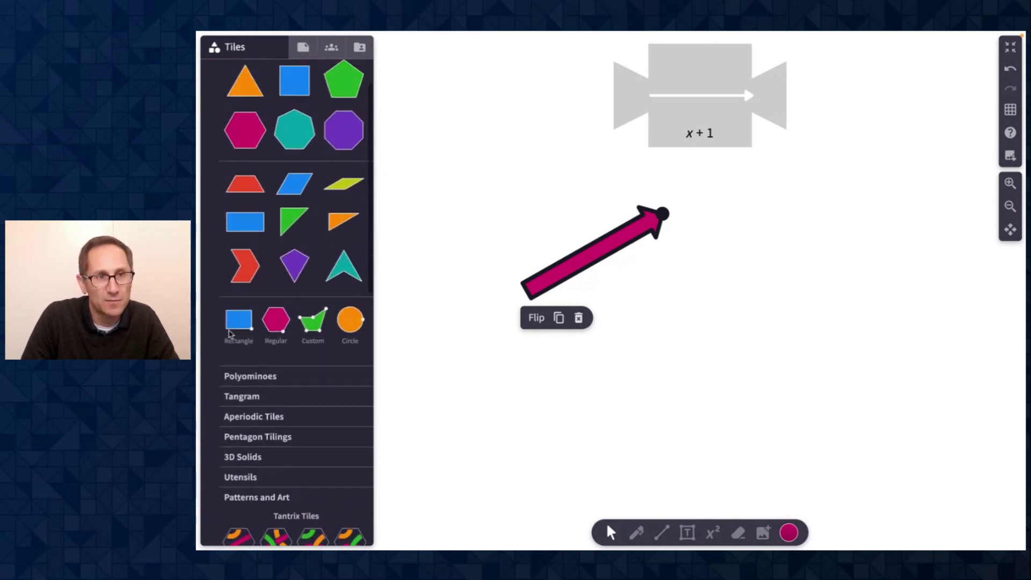
pyautogui.moveTo(344, 182); pyautogui.dragTo(673, 414)
pyautogui.scroll(-2, 800, 306)
pyautogui.scroll(-10, 800, 306)
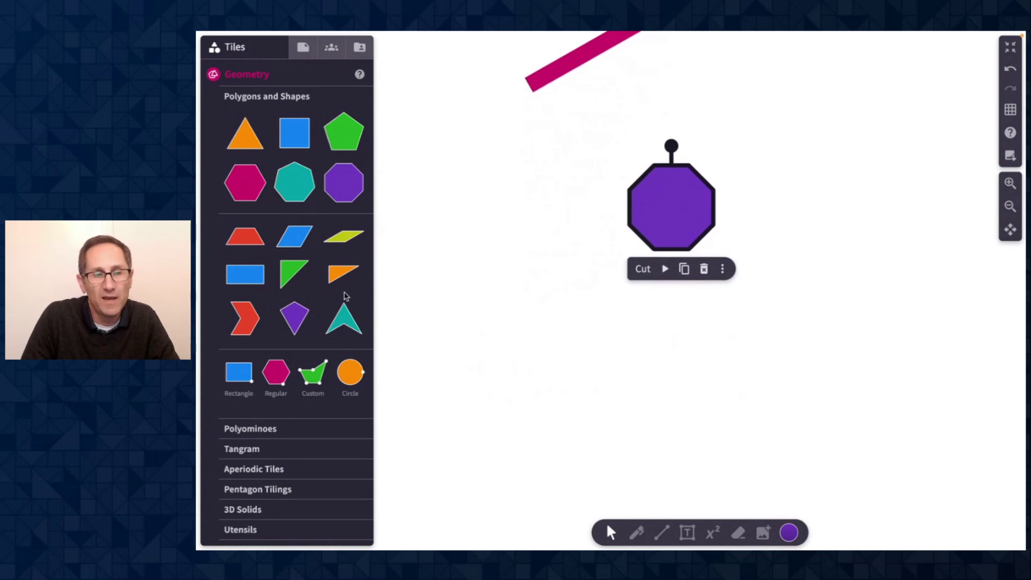
pyautogui.scroll(-3, 362, 326)
pyautogui.scroll(-18, 276, 424)
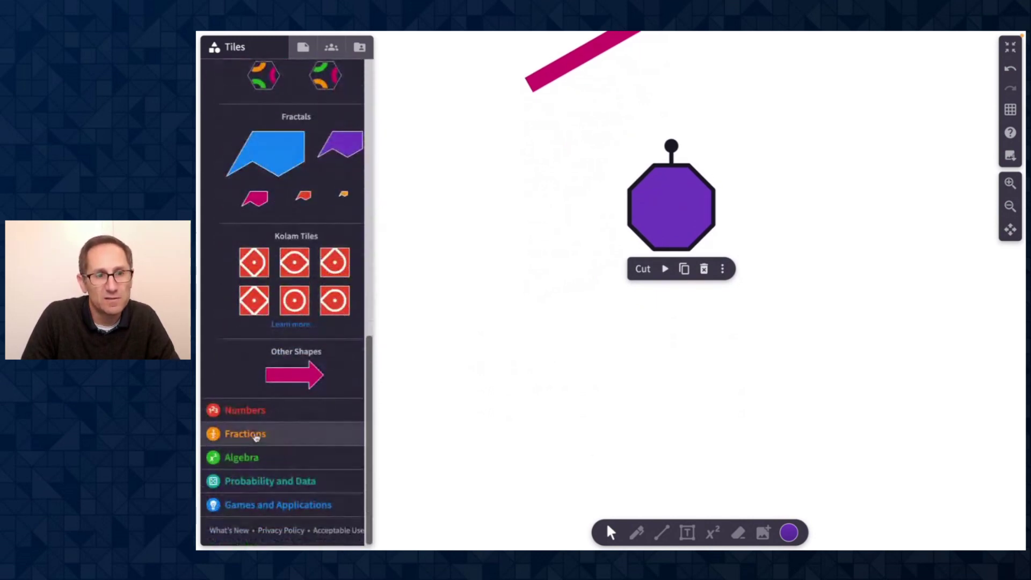
pyautogui.click(241, 458)
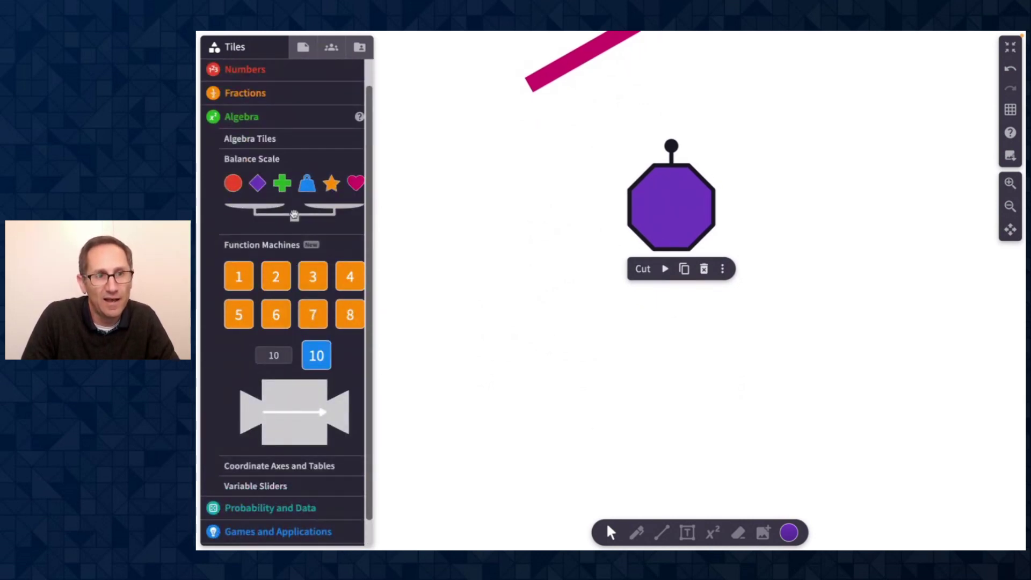
pyautogui.moveTo(292, 214); pyautogui.dragTo(673, 421)
# Set the octagon on the left pan and add 1 and 6 number cards to the right pan.
pyautogui.click(679, 222)
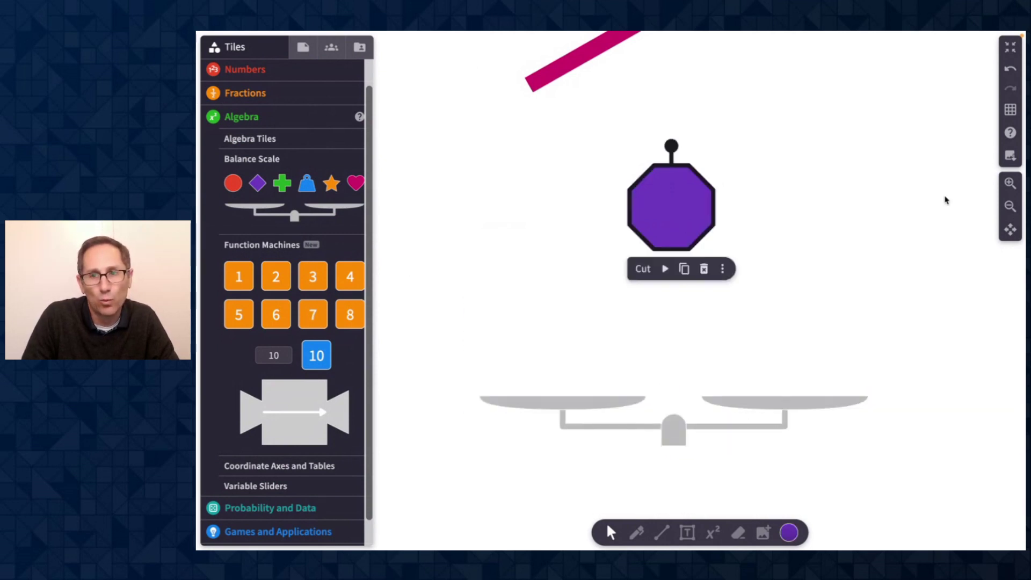
pyautogui.click(1010, 185)
pyautogui.moveTo(684, 217); pyautogui.dragTo(567, 379)
pyautogui.moveTo(233, 279); pyautogui.dragTo(801, 375)
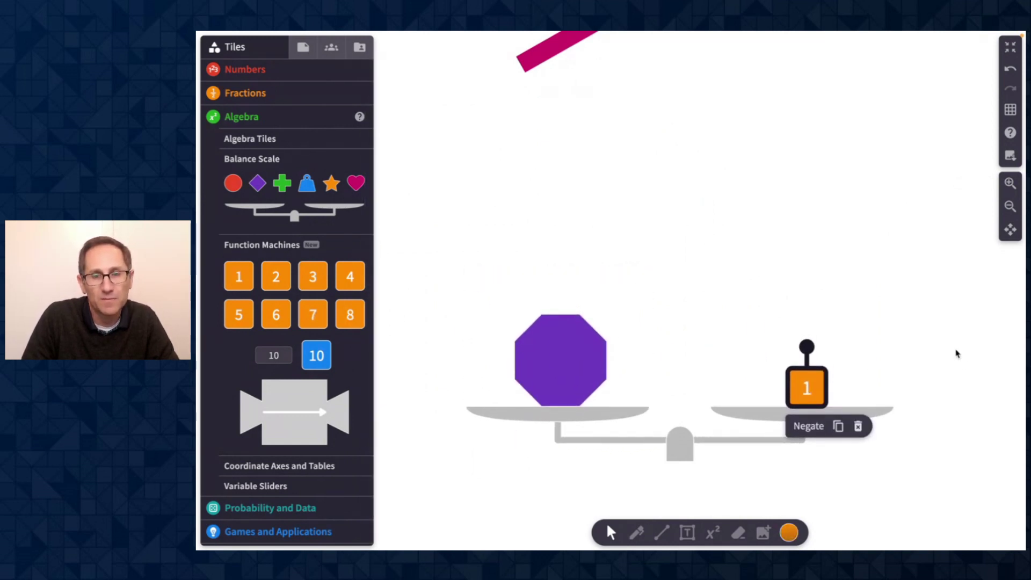
pyautogui.click(955, 352)
pyautogui.scroll(-2, 955, 352)
pyautogui.click(1008, 184)
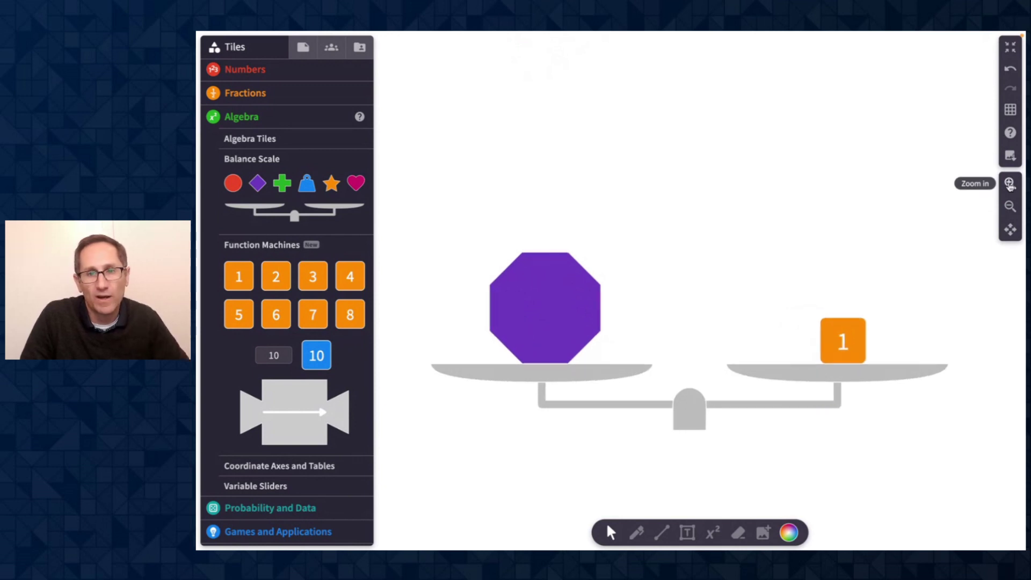
pyautogui.scroll(-1, 932, 410)
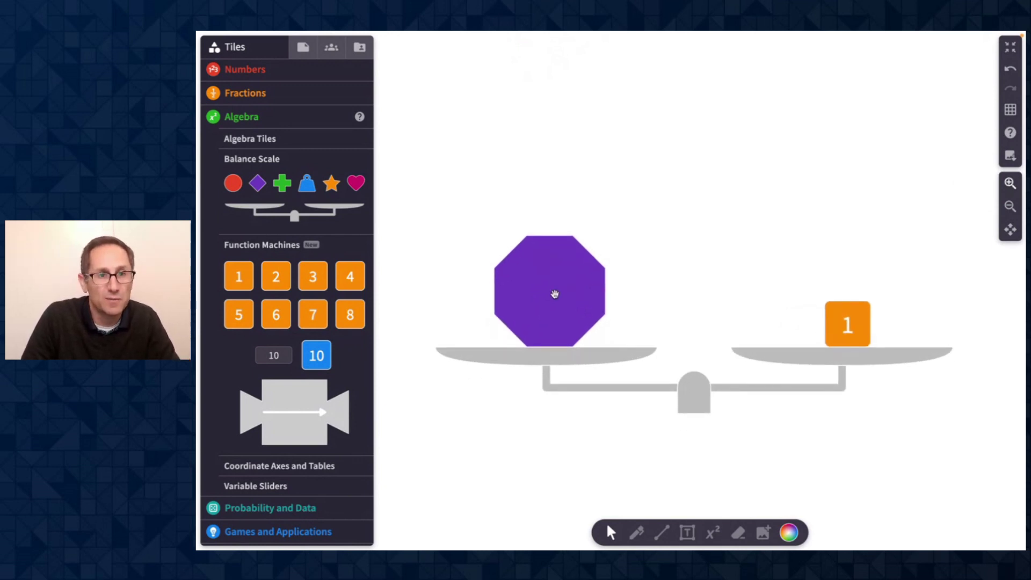
pyautogui.moveTo(554, 294); pyautogui.dragTo(542, 292)
pyautogui.moveTo(279, 317); pyautogui.dragTo(791, 332)
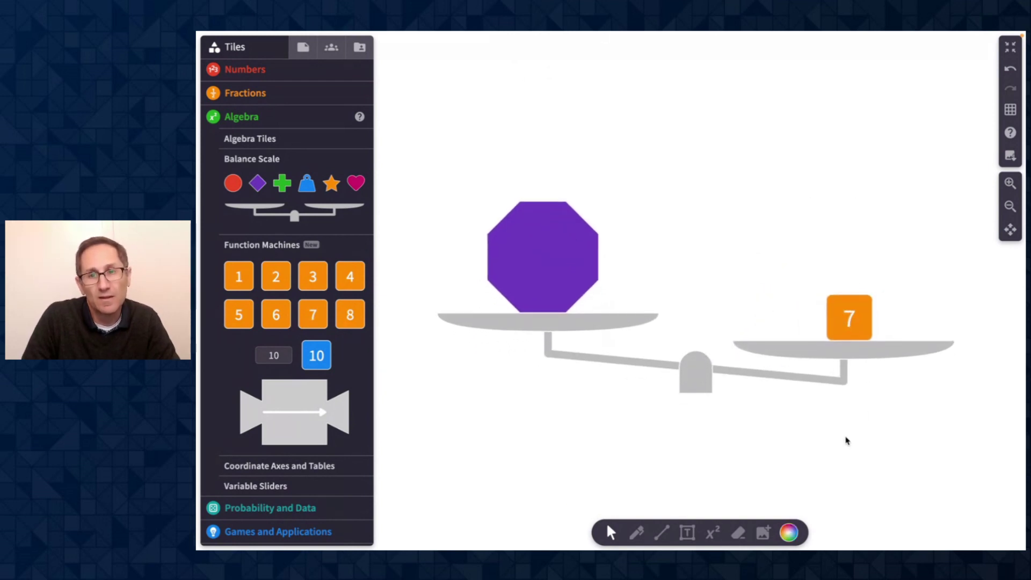
# Rearrange the octagons so two purple octagons sit on the left pan.
pyautogui.click(690, 380)
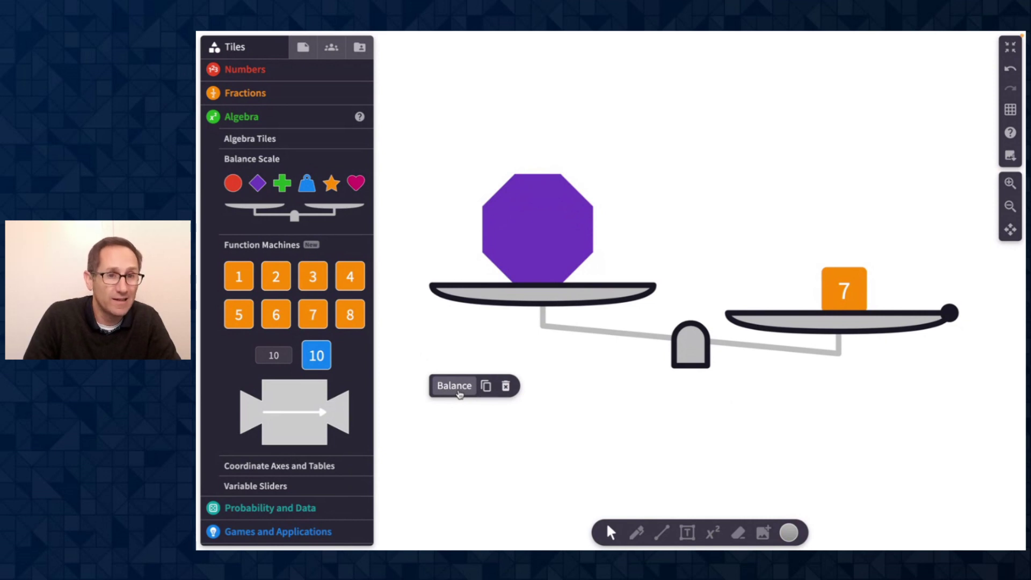
pyautogui.click(521, 249)
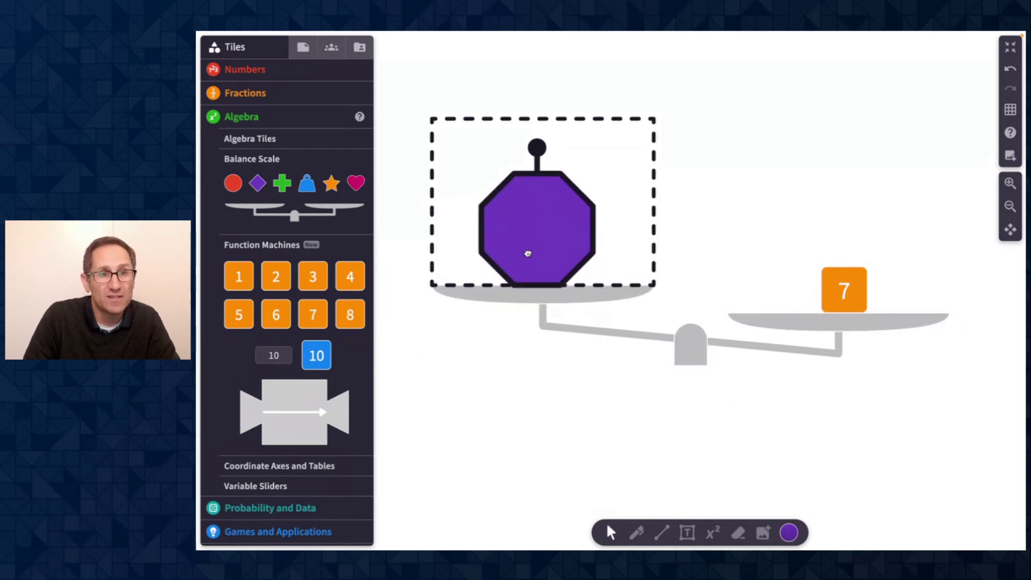
pyautogui.click(688, 345)
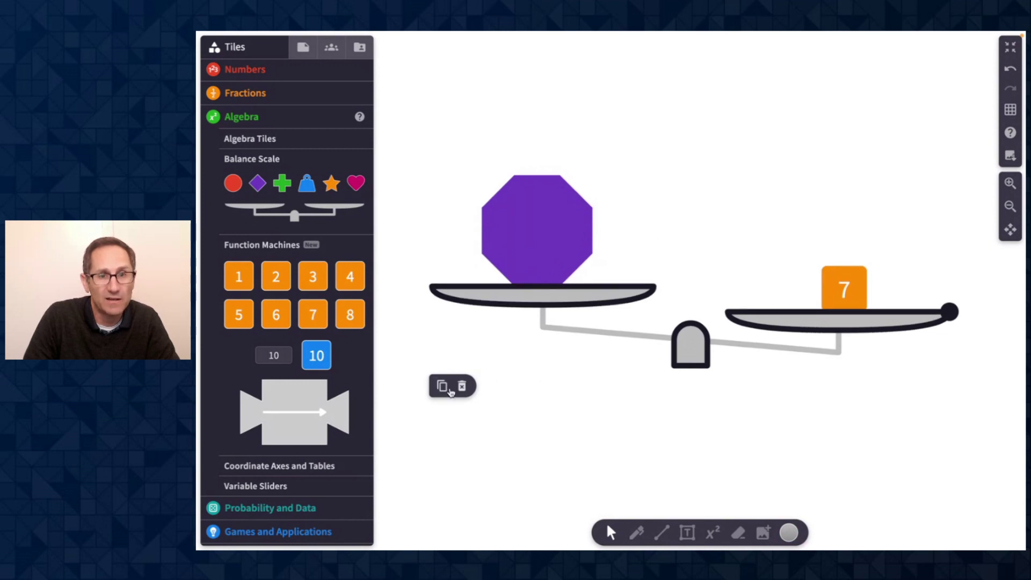
pyautogui.click(580, 413)
pyautogui.moveTo(532, 250); pyautogui.dragTo(490, 432)
pyautogui.scroll(2, 284, 84)
pyautogui.click(262, 72)
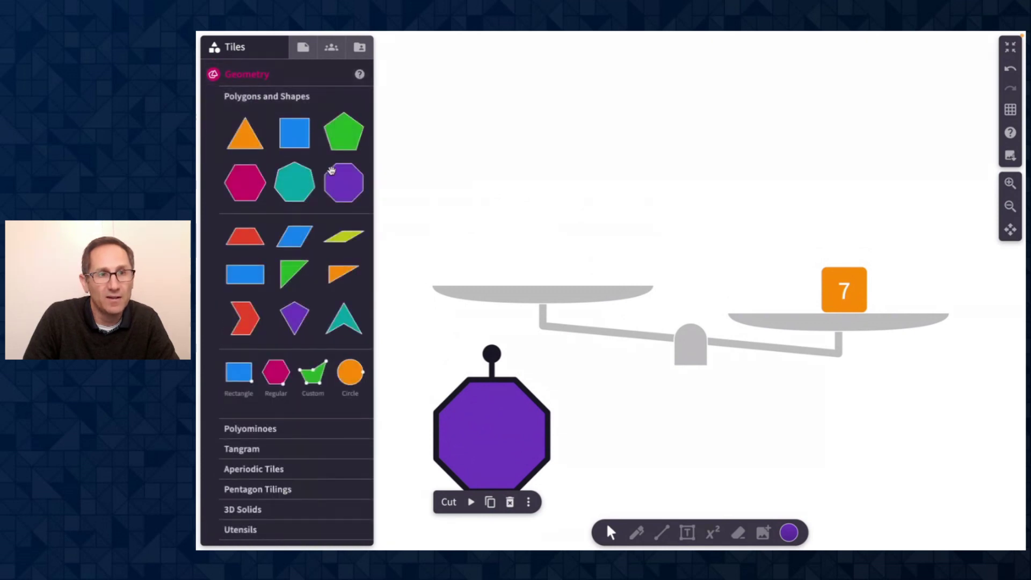
pyautogui.moveTo(344, 183); pyautogui.dragTo(539, 236)
pyautogui.moveTo(523, 437); pyautogui.dragTo(624, 239)
# Add a third octagon to the left pan and duplicate the 7 card twice onto the right pan.
pyautogui.click(822, 259)
pyautogui.click(900, 301)
pyautogui.moveTo(865, 285); pyautogui.dragTo(888, 271)
pyautogui.moveTo(344, 183); pyautogui.dragTo(500, 235)
pyautogui.click(890, 265)
pyautogui.click(945, 307)
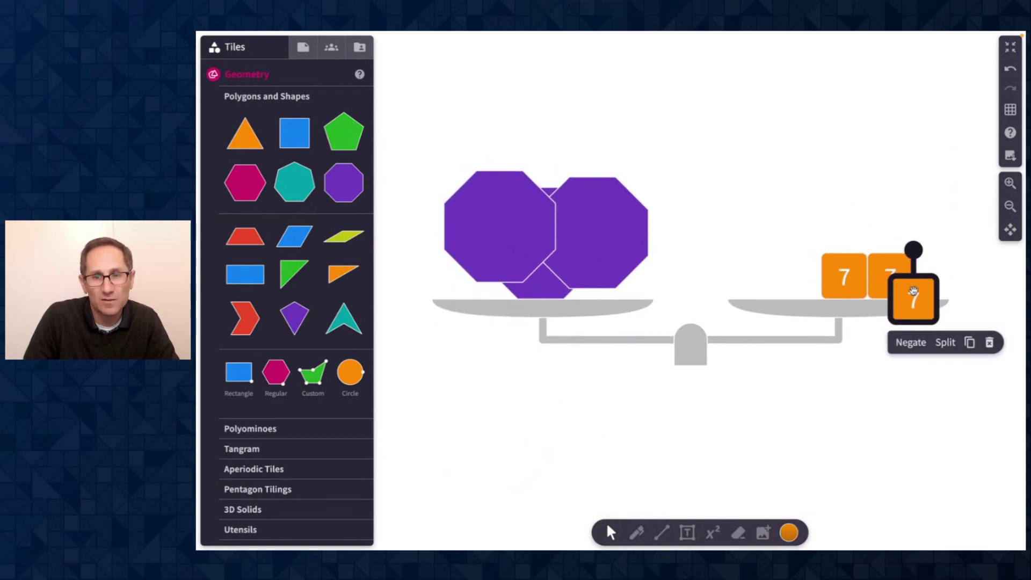
pyautogui.moveTo(914, 287); pyautogui.dragTo(872, 228)
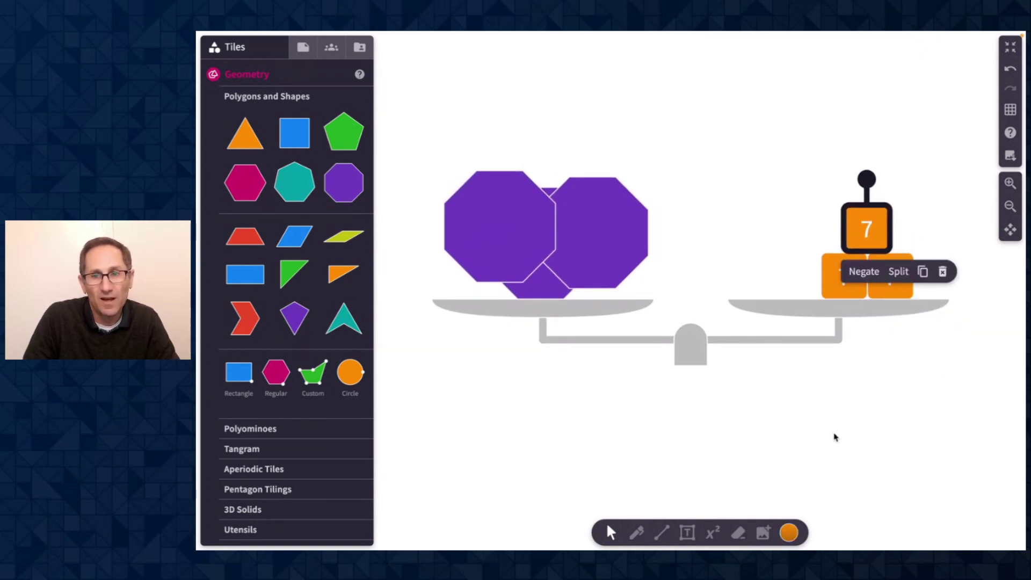
pyautogui.scroll(-3, 836, 438)
pyautogui.scroll(-1, 835, 437)
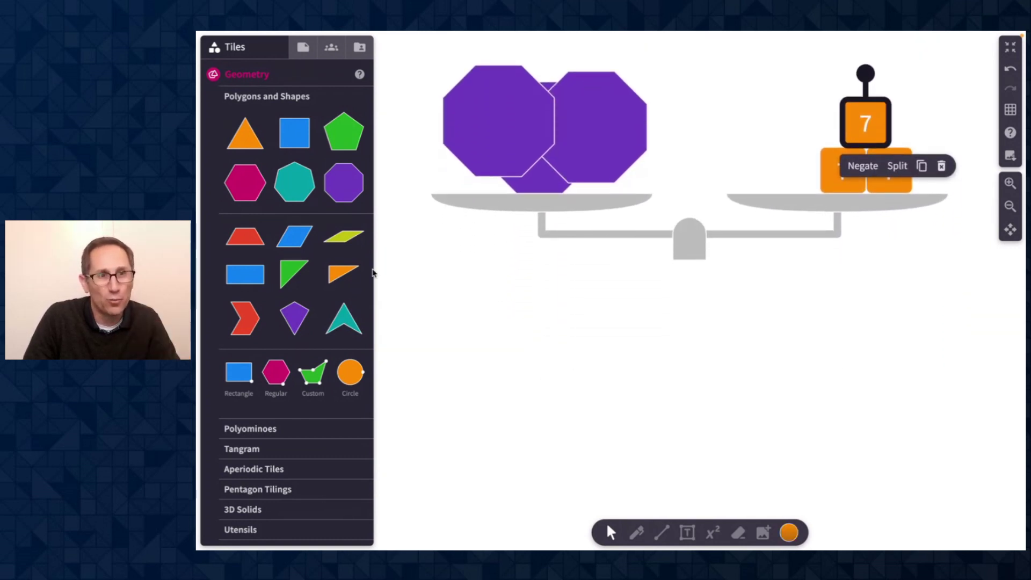
# Place a magenta hexagon below the balance and, in Authoring mode, label it 8.
pyautogui.moveTo(250, 187); pyautogui.dragTo(502, 341)
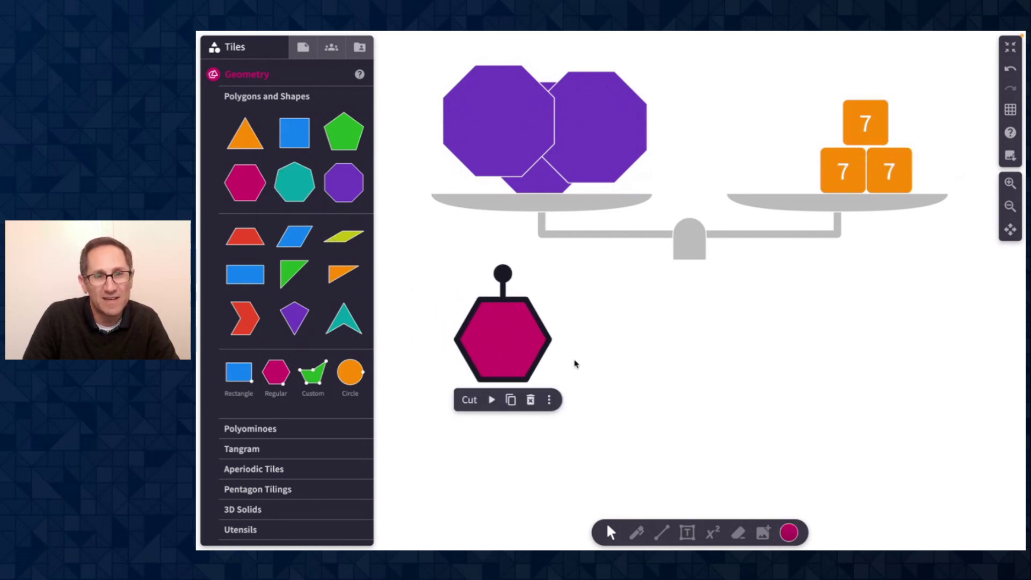
pyautogui.scroll(-2, 630, 361)
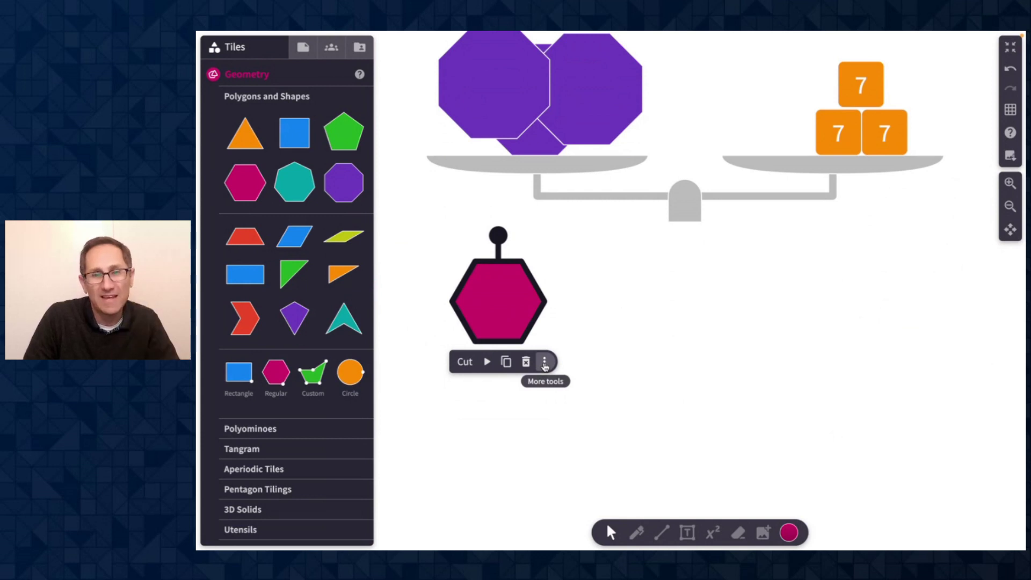
pyautogui.click(304, 50)
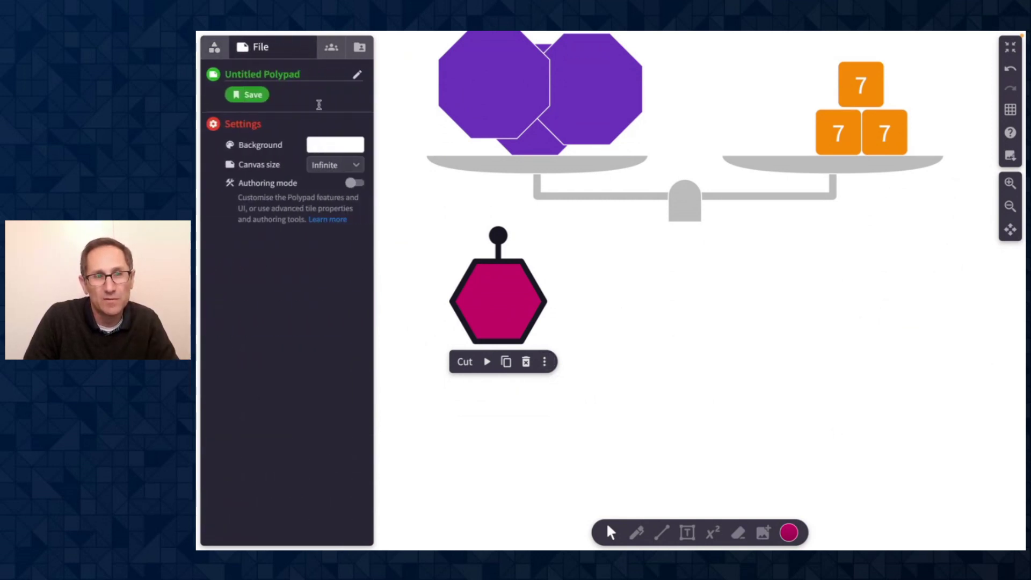
pyautogui.click(355, 183)
pyautogui.click(483, 293)
pyautogui.click(545, 362)
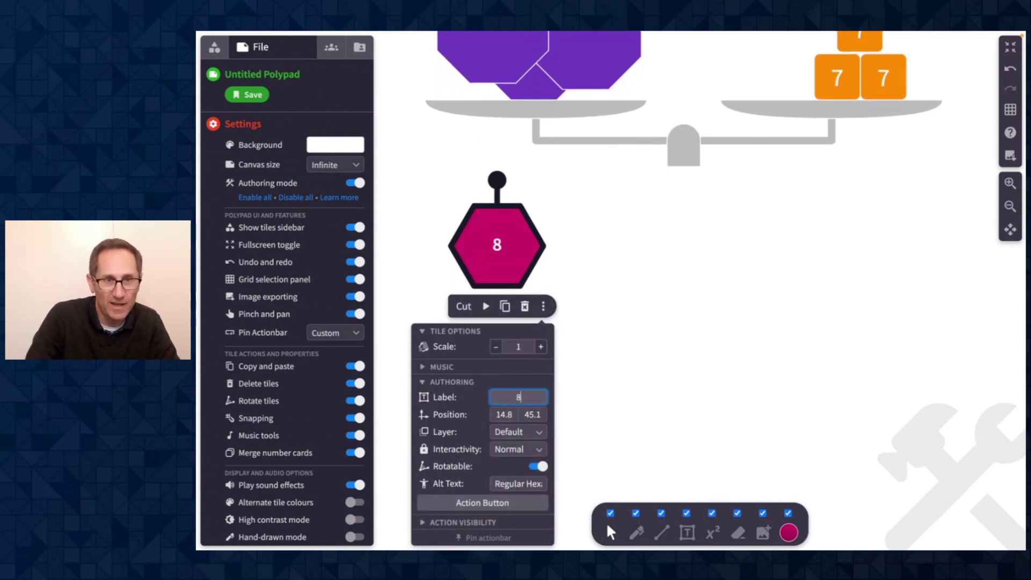
pyautogui.click(627, 385)
# Enlarge the hexagon label's font size and delete the purple octagons from the left pan.
pyautogui.click(523, 283)
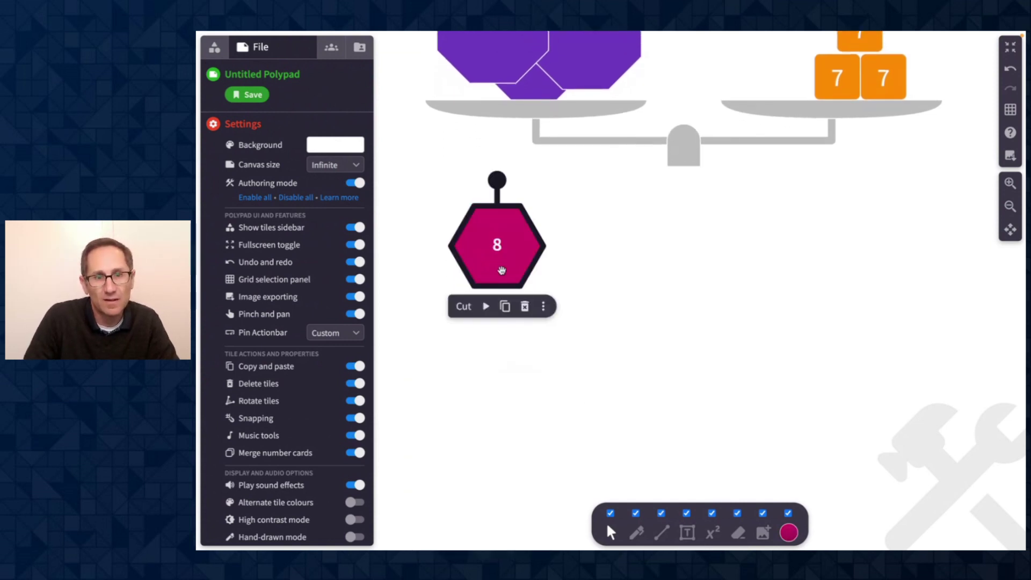
pyautogui.click(544, 309)
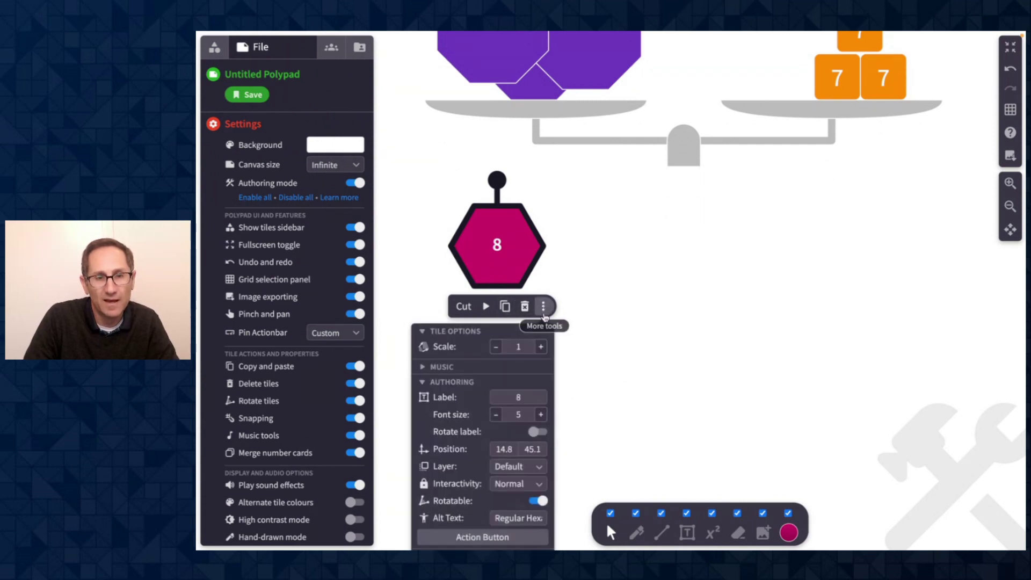
pyautogui.click(542, 418)
pyautogui.click(631, 340)
pyautogui.scroll(3, 621, 272)
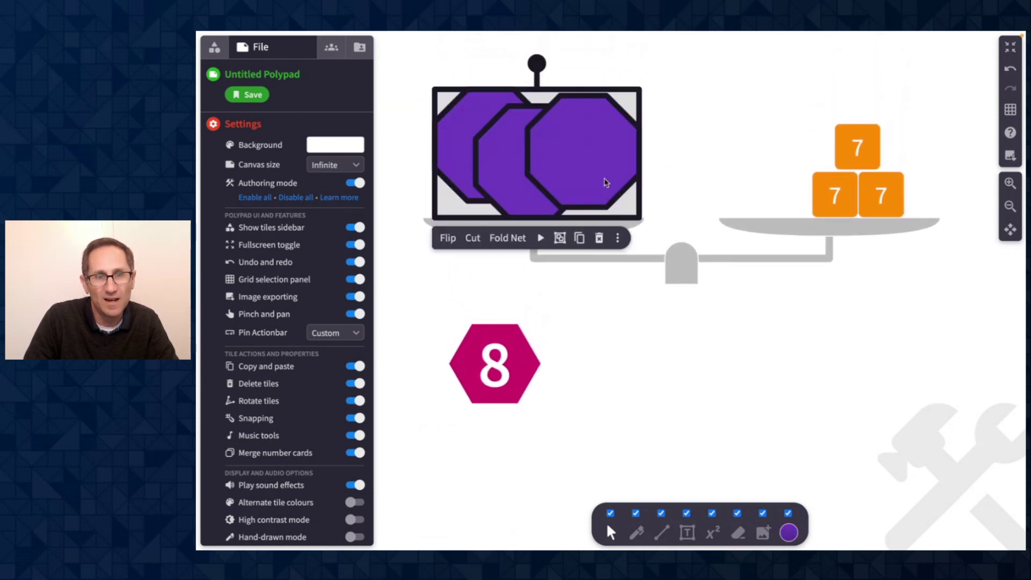
pyautogui.press('Delete')
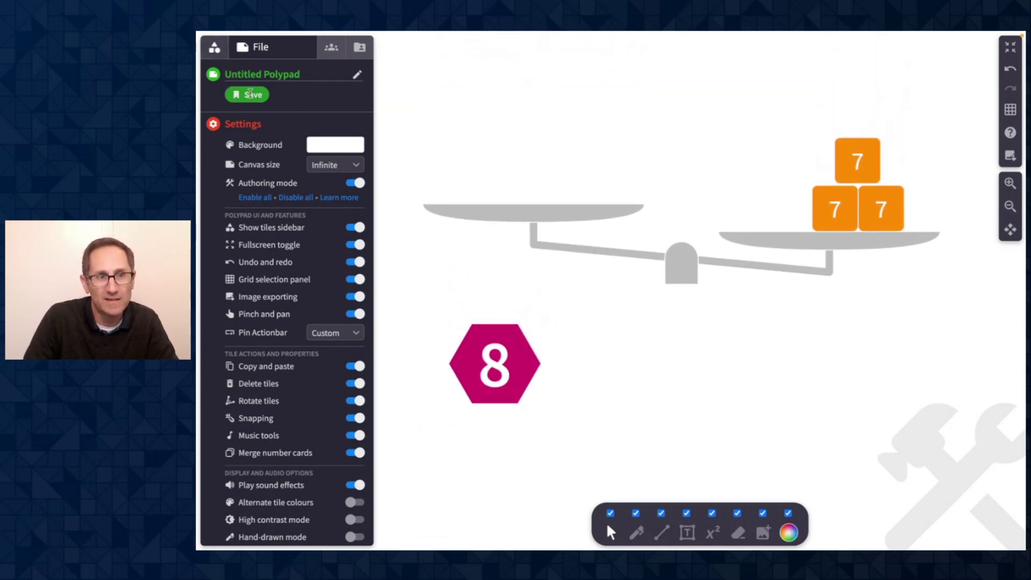
# Turn off Authoring mode, set the 8 hexagon on the left pan, and move the three 7 cards aside.
pyautogui.click(357, 183)
pyautogui.click(205, 48)
pyautogui.scroll(3, 483, 258)
pyautogui.moveTo(478, 406); pyautogui.dragTo(513, 206)
pyautogui.moveTo(772, 174); pyautogui.dragTo(523, 407)
# Place an 8 card from the Numbers tiles on the right pan.
pyautogui.scroll(-1, 250, 404)
pyautogui.scroll(-10, 250, 403)
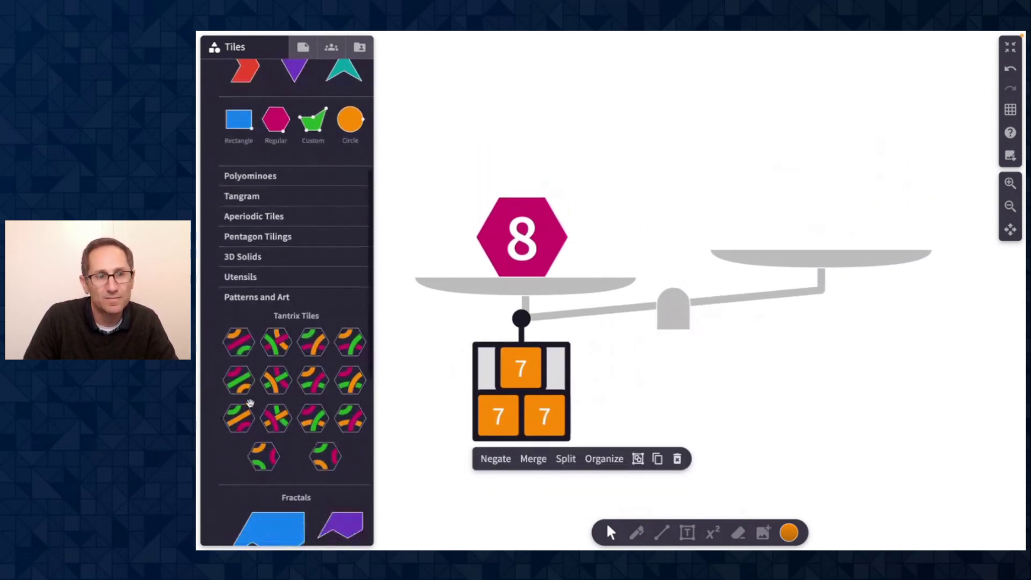
pyautogui.click(252, 415)
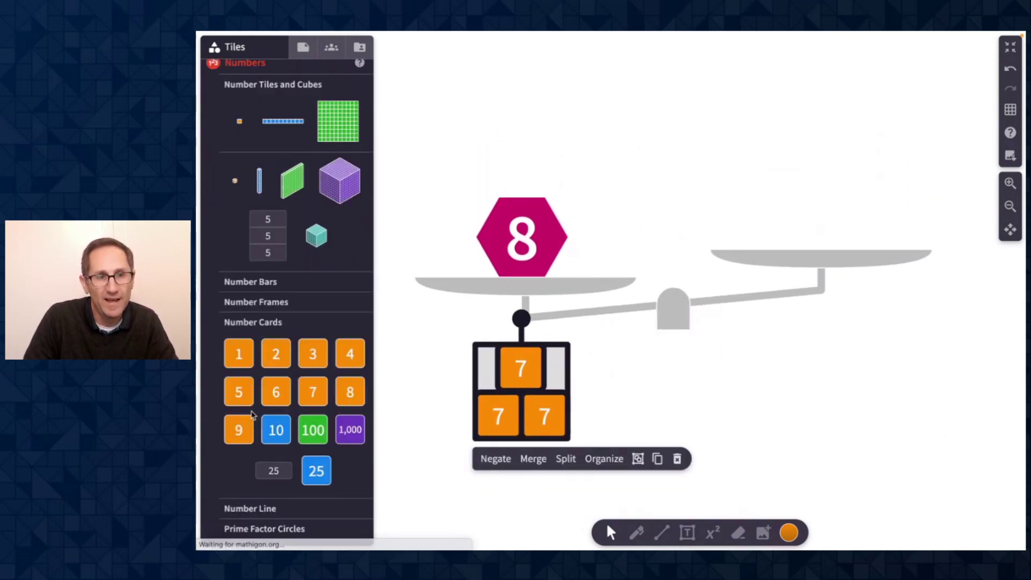
pyautogui.moveTo(350, 397); pyautogui.dragTo(847, 217)
pyautogui.click(811, 405)
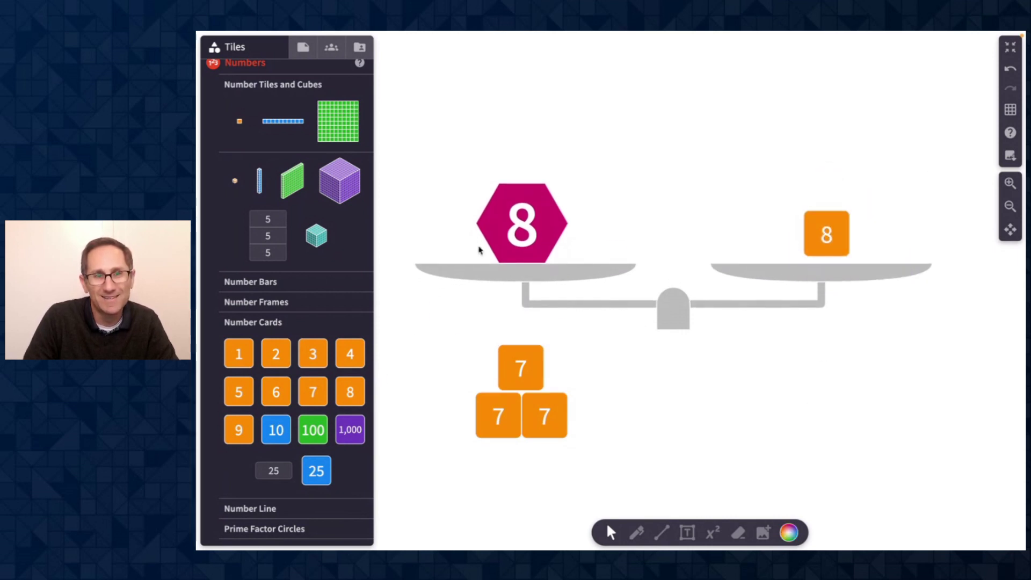
pyautogui.scroll(1, 348, 192)
# Turn on Authoring mode and change the hexagon's label from 8 to 9.
pyautogui.click(558, 240)
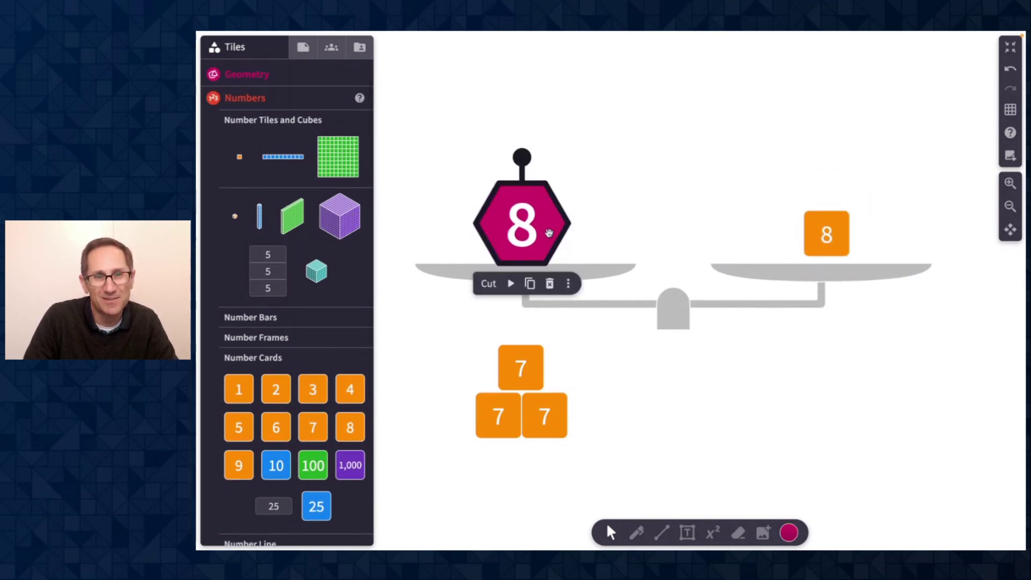
pyautogui.click(304, 48)
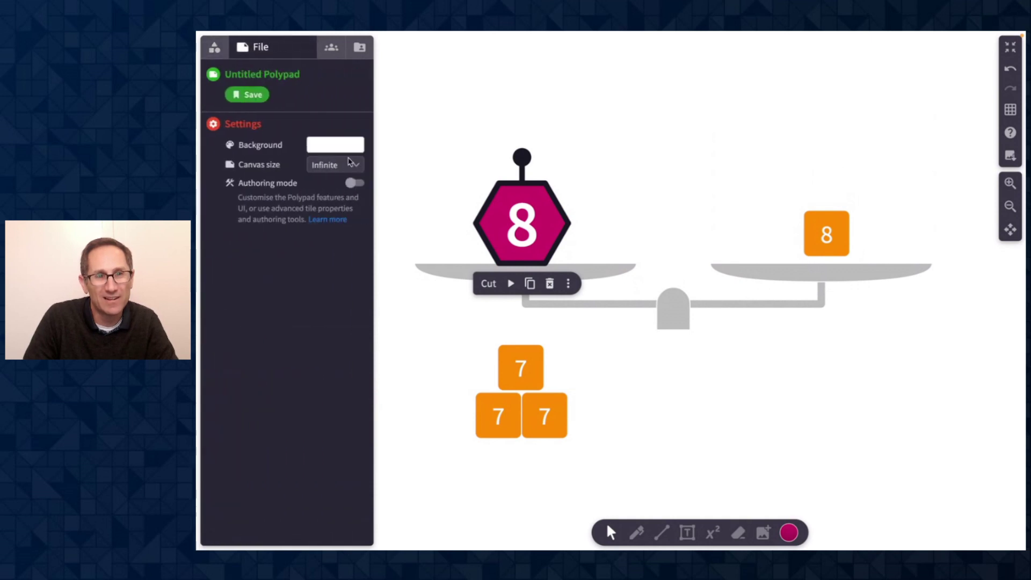
pyautogui.click(356, 183)
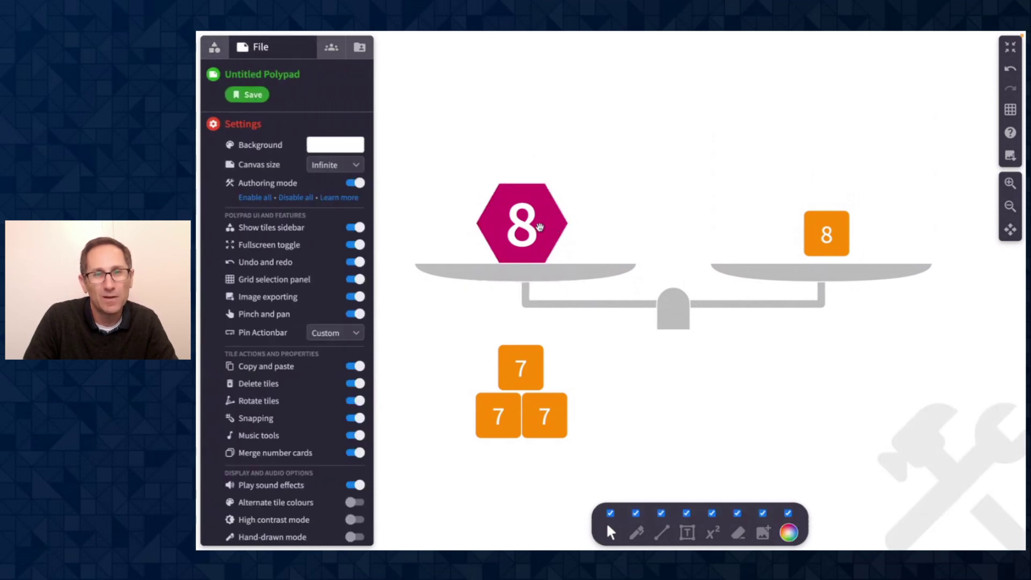
pyautogui.click(540, 227)
pyautogui.click(568, 283)
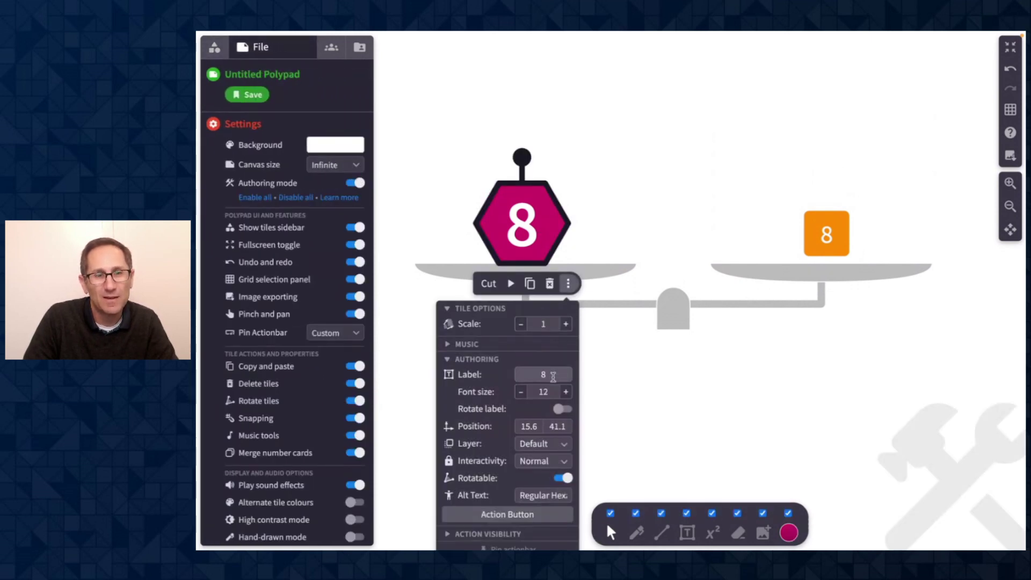
pyautogui.click(553, 376)
pyautogui.press('BackSpace')
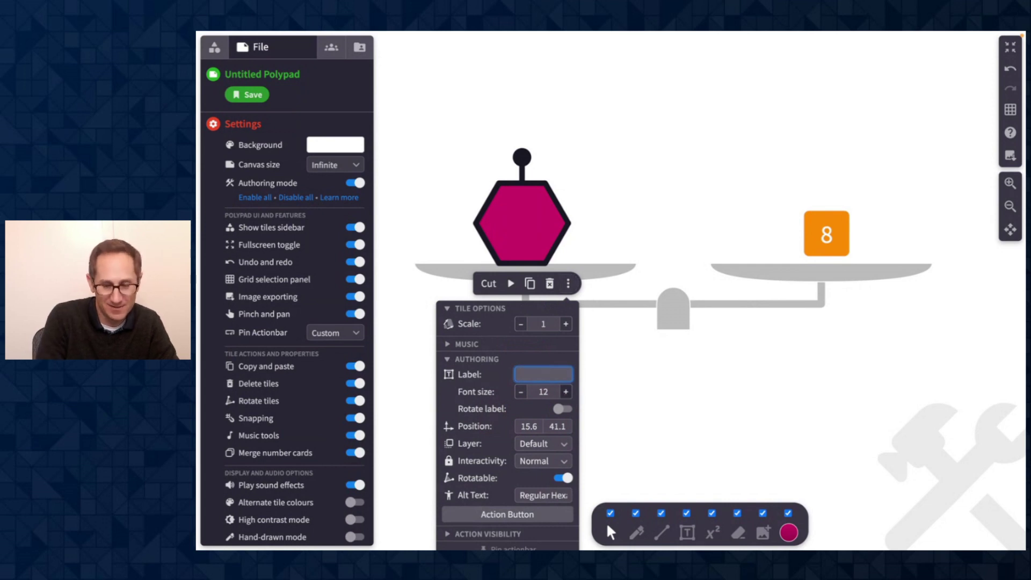
pyautogui.write('9')
pyautogui.click(646, 404)
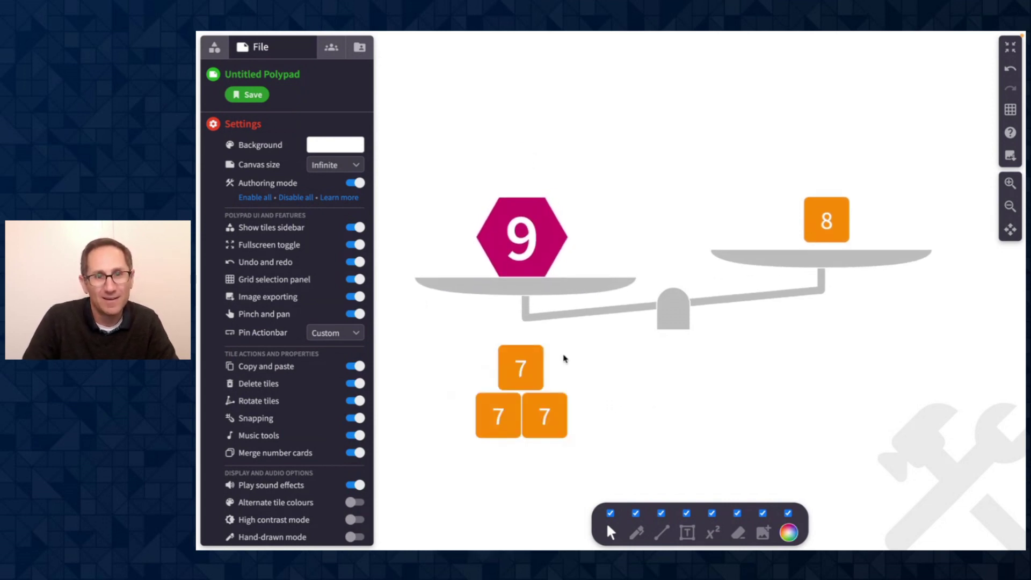
# Turn off authoring and swap the right pan's 8 card for a 9 card.
pyautogui.click(356, 184)
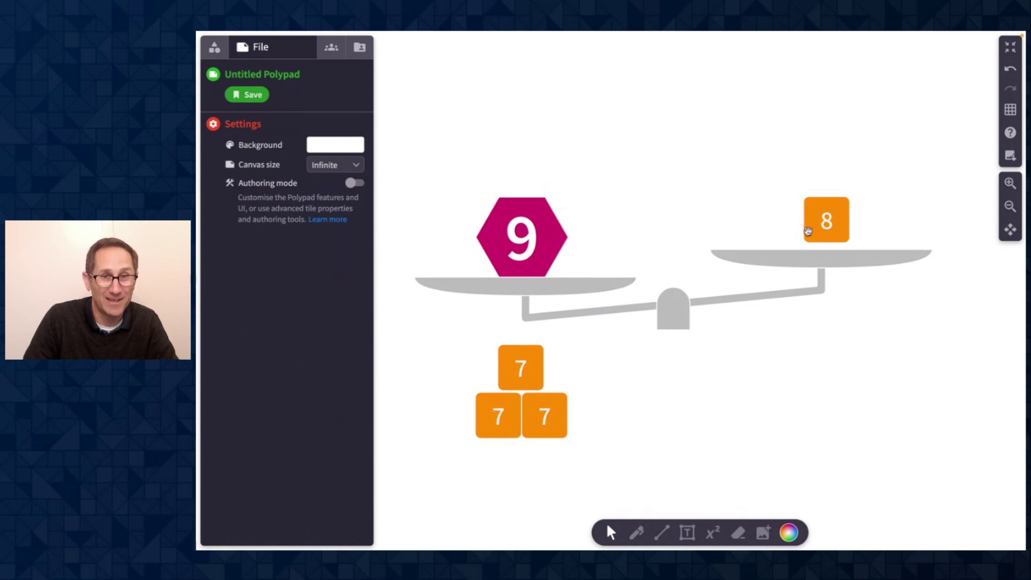
pyautogui.moveTo(810, 221); pyautogui.dragTo(698, 396)
pyautogui.click(215, 47)
pyautogui.moveTo(239, 465); pyautogui.dragTo(833, 225)
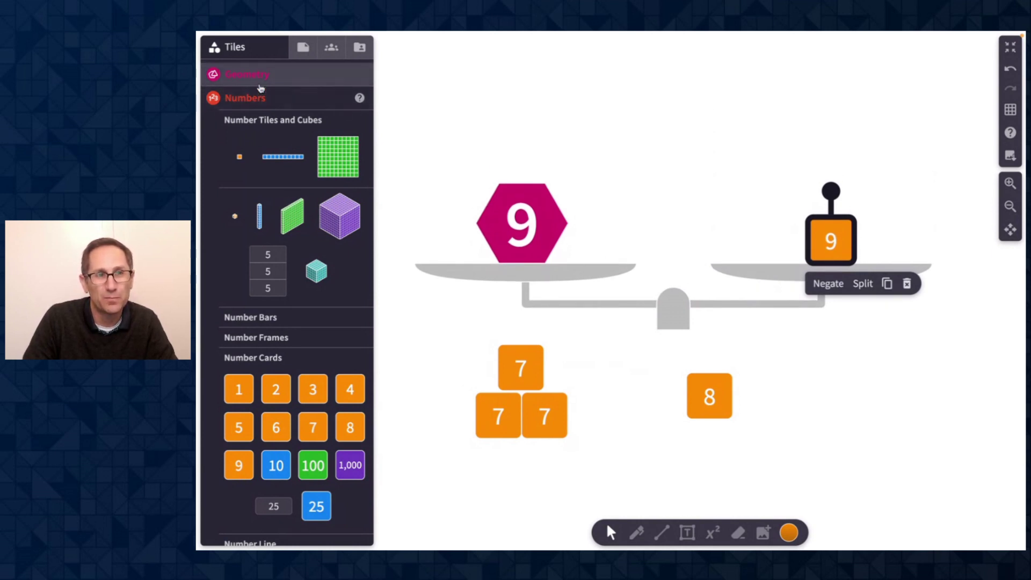
# Delete the three 7 cards and the 8 card.
pyautogui.click(251, 74)
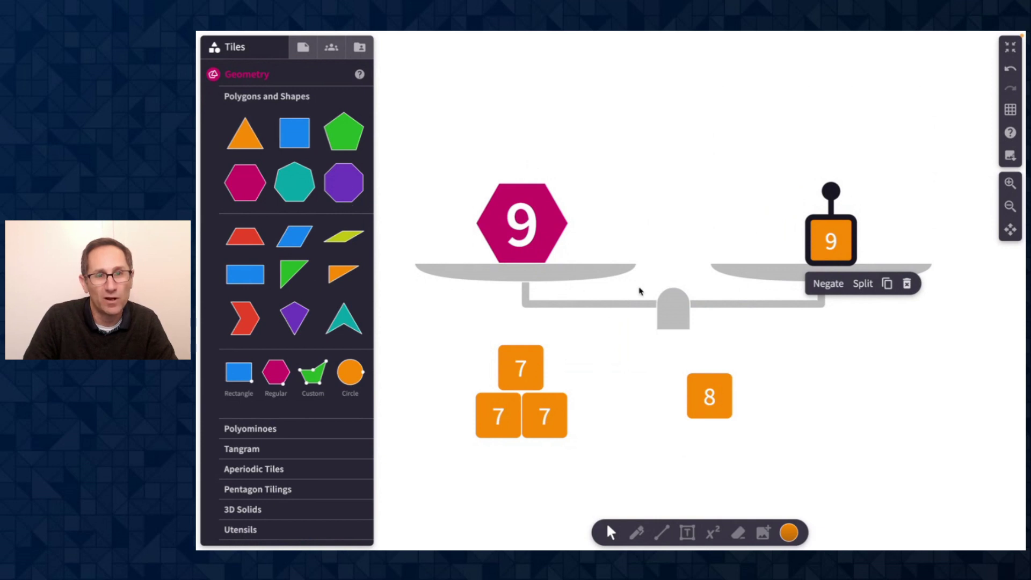
pyautogui.click(668, 314)
pyautogui.click(662, 402)
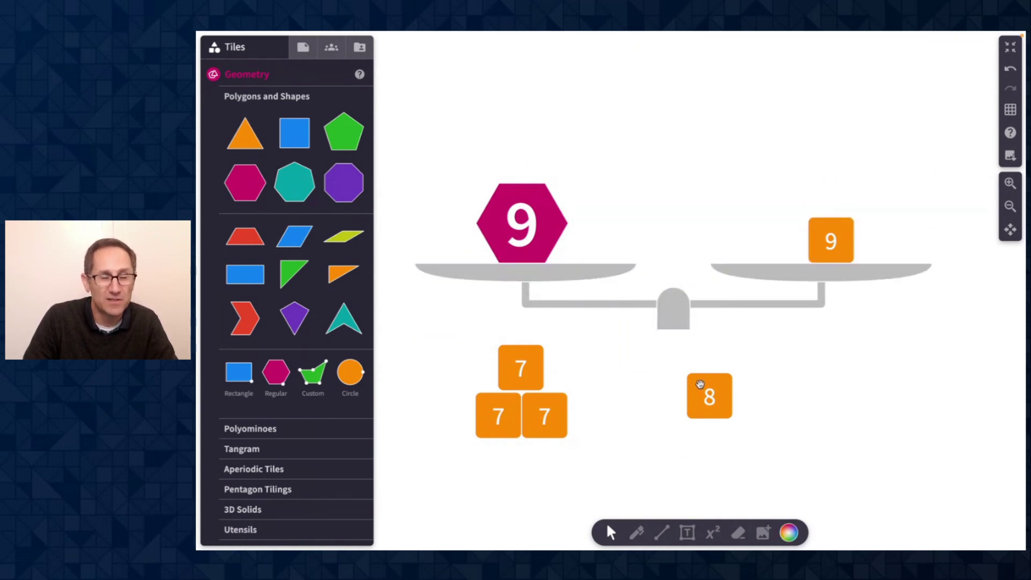
pyautogui.moveTo(456, 348); pyautogui.dragTo(793, 454)
pyautogui.press('Delete')
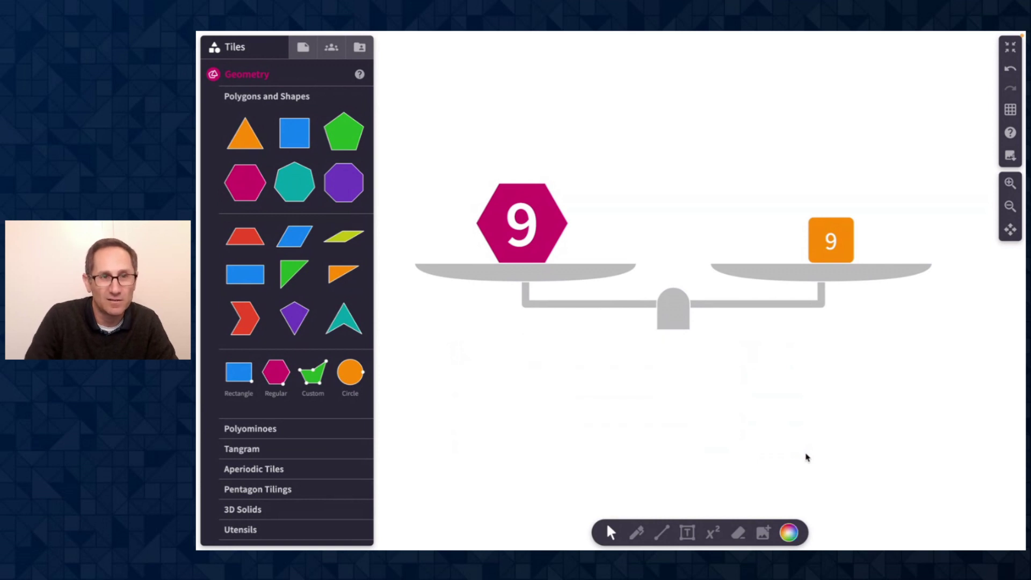
# Replace the 9 hexagon on the left pan with a new unlabelled magenta hexagon.
pyautogui.moveTo(244, 180); pyautogui.dragTo(498, 372)
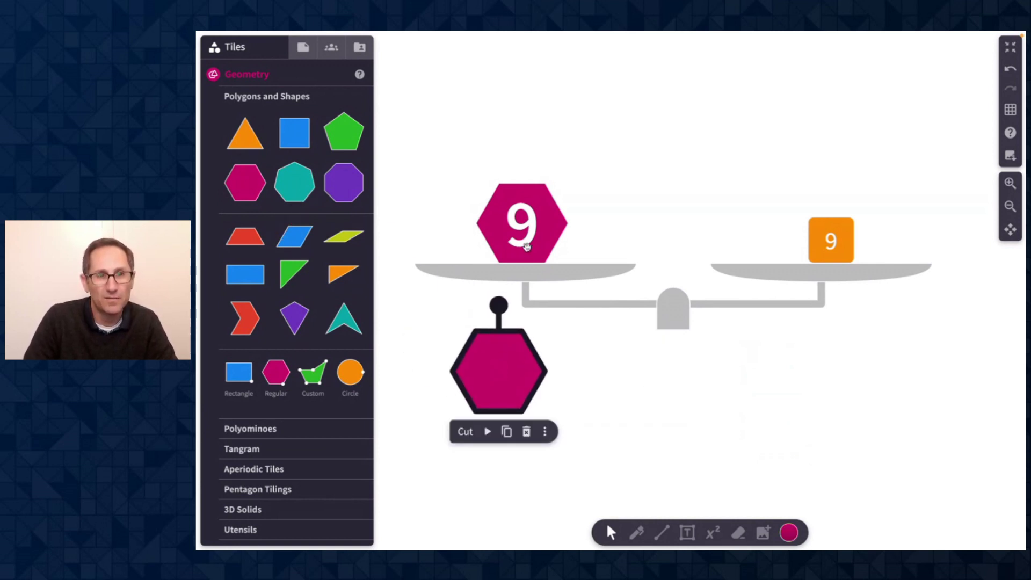
pyautogui.moveTo(529, 247); pyautogui.dragTo(628, 447)
pyautogui.moveTo(497, 391); pyautogui.dragTo(525, 224)
# Replace the 9 card on the right pan with a single 1 card.
pyautogui.scroll(-10, 269, 424)
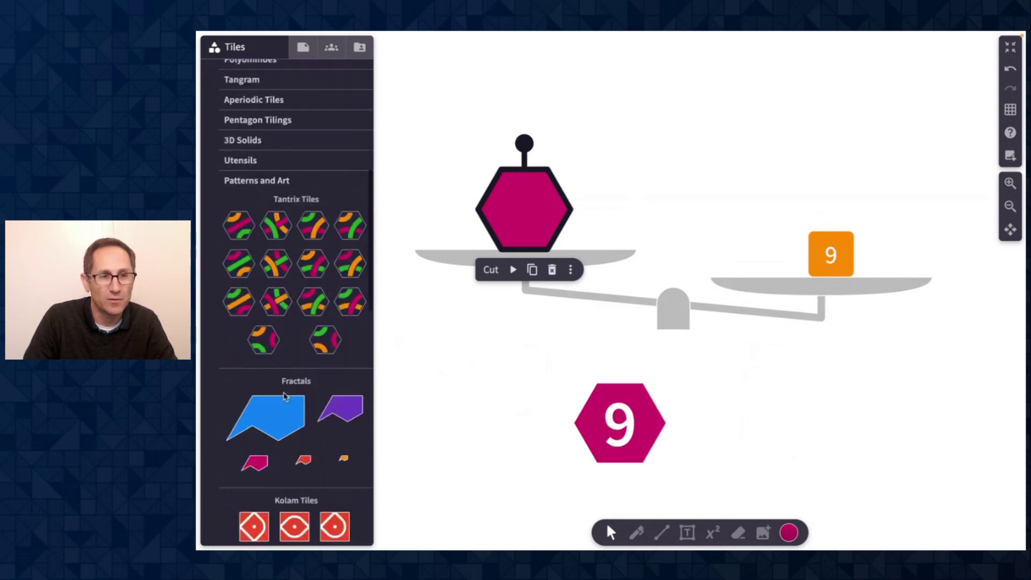
pyautogui.scroll(-8, 268, 424)
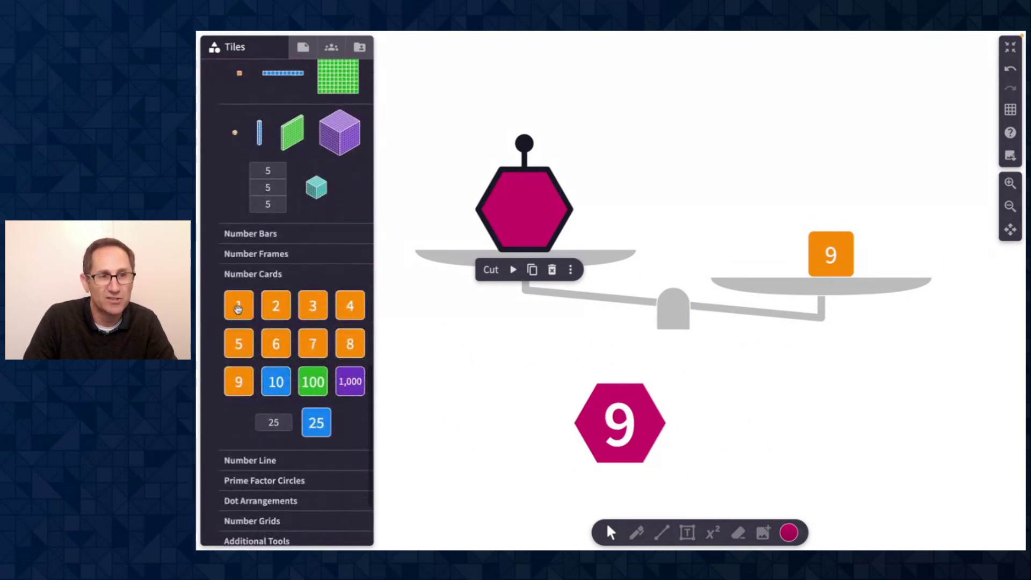
pyautogui.moveTo(239, 305); pyautogui.dragTo(847, 194)
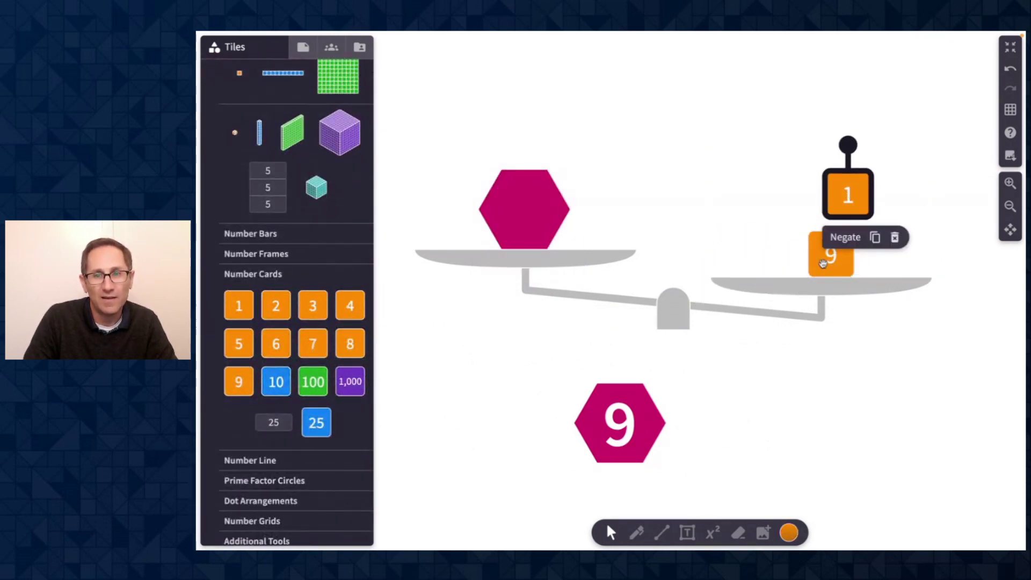
pyautogui.moveTo(821, 262); pyautogui.dragTo(829, 378)
pyautogui.moveTo(846, 194); pyautogui.dragTo(822, 252)
pyautogui.click(930, 387)
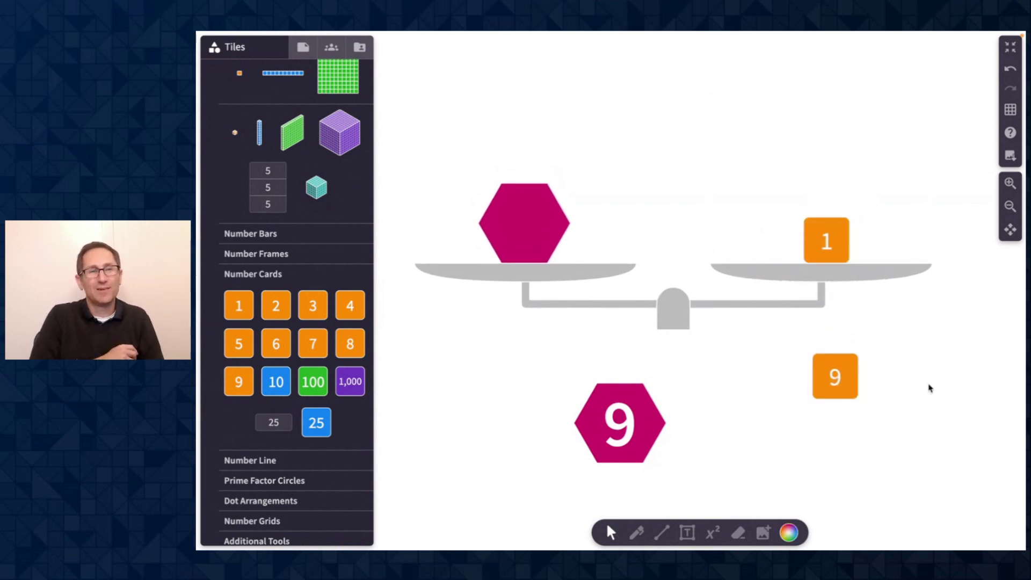